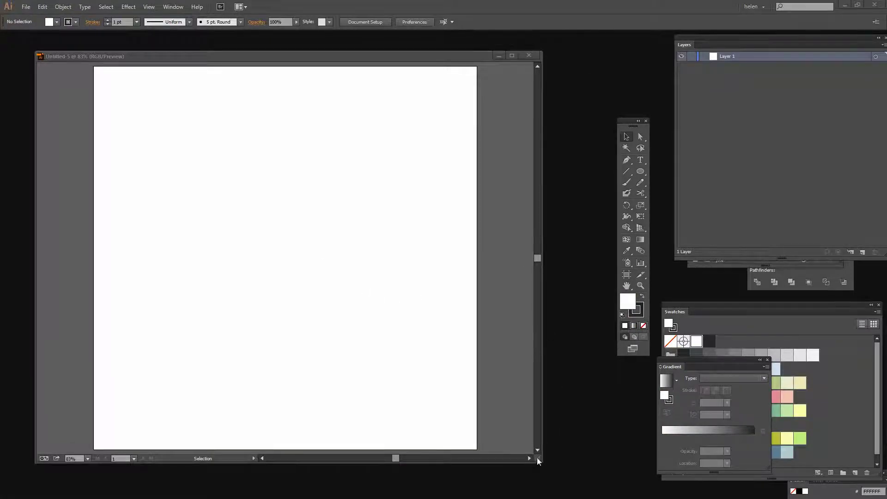
Enlarge the document window, show the rulers and place a vertical guide down the middle of the artboard.
drag(536, 457, 554, 471)
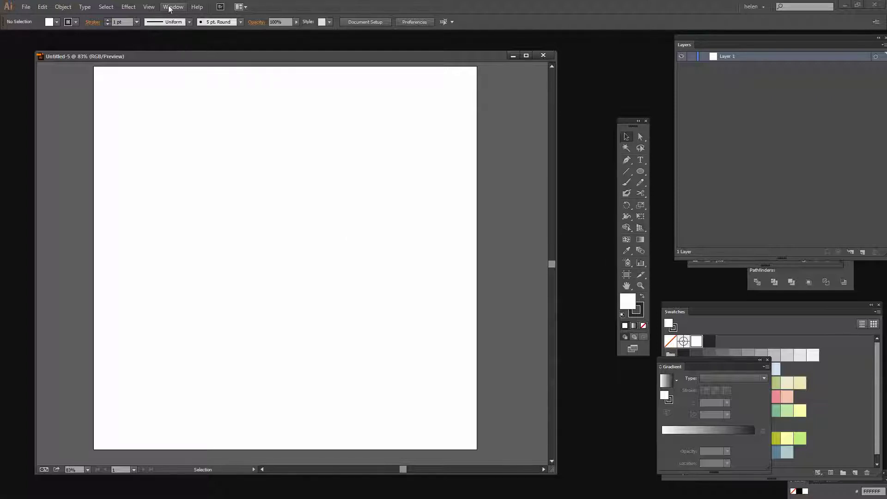
click(148, 7)
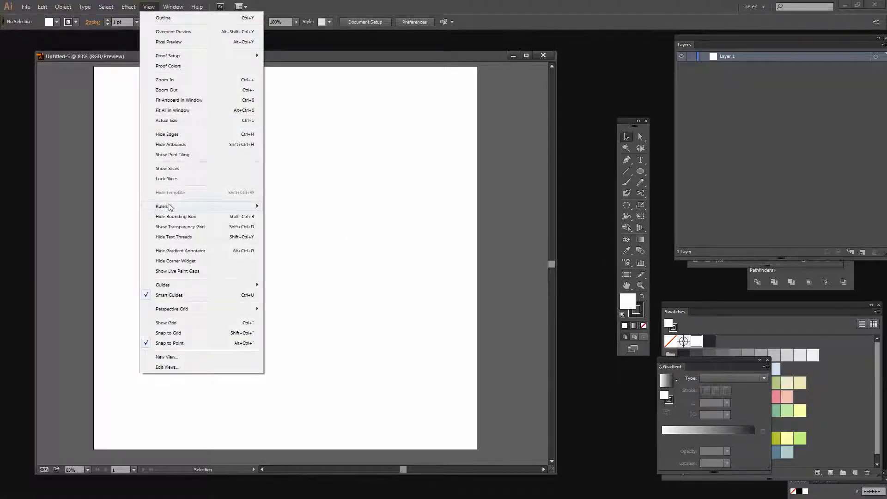
mouse_move(169, 206)
click(81, 207)
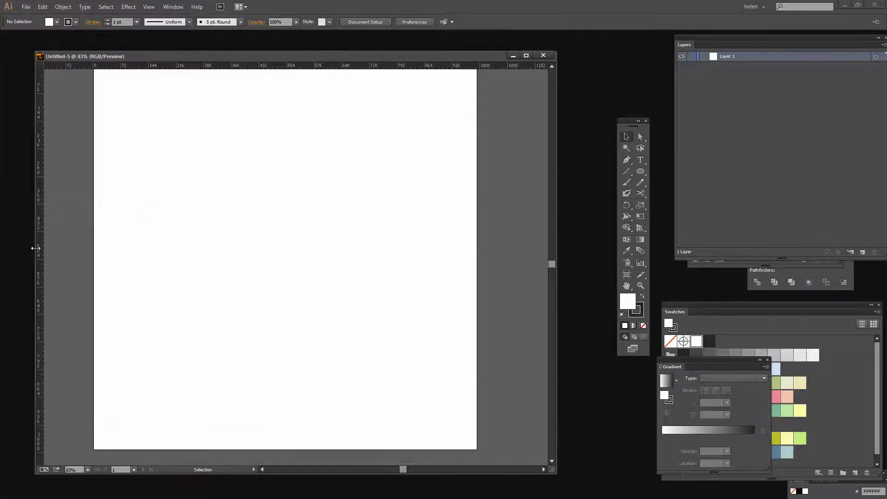
drag(37, 269, 288, 278)
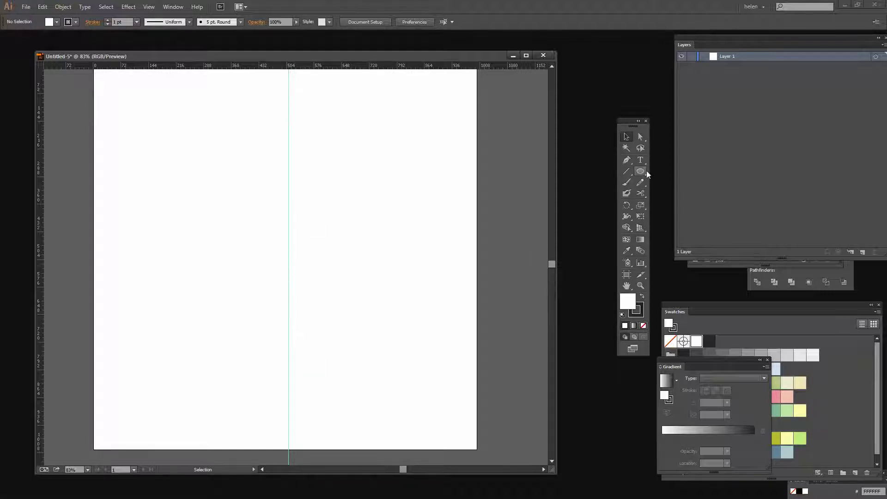
Add two new layers and move Layer 1 between Layer 3 and Layer 2.
click(863, 252)
click(862, 253)
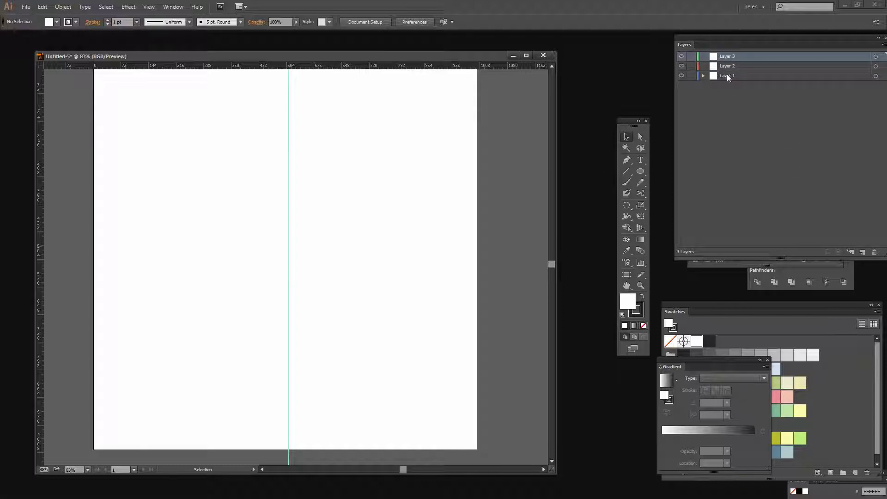
drag(727, 77, 727, 69)
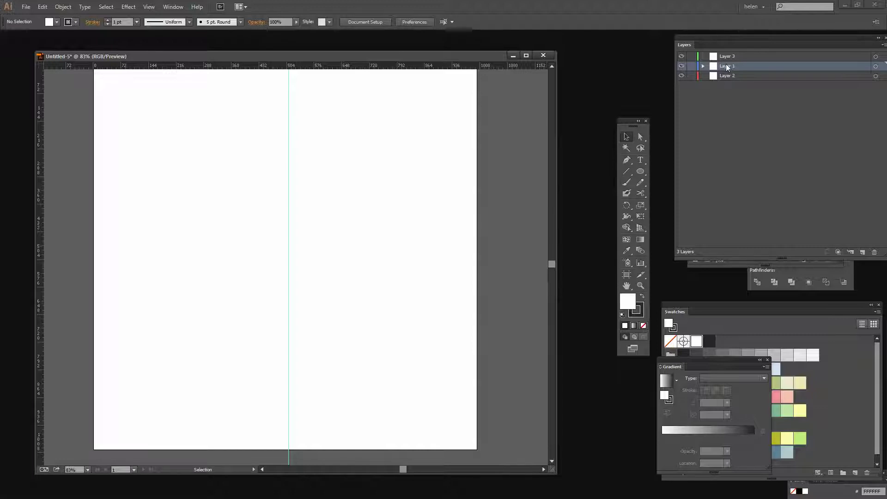
Draw a circle about 51 pt wide centred on the guide in the artboard's upper part, with a black fill and no stroke.
click(640, 172)
drag(280, 122, 299, 128)
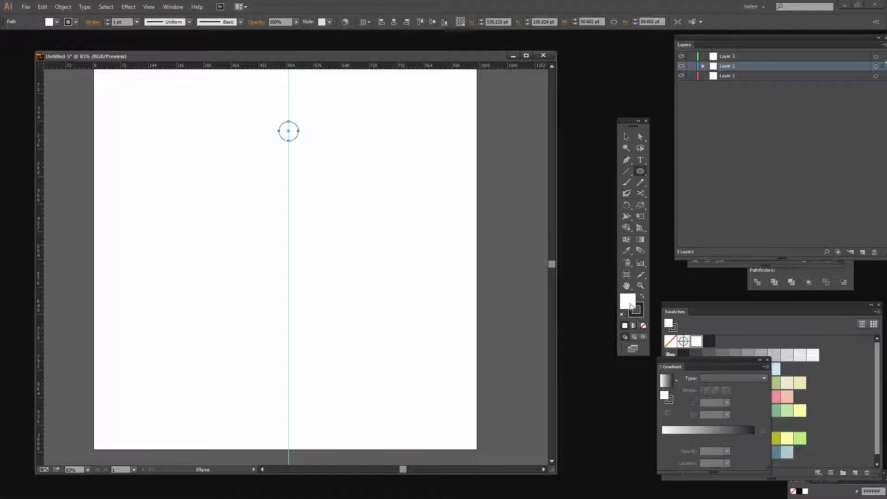
click(643, 325)
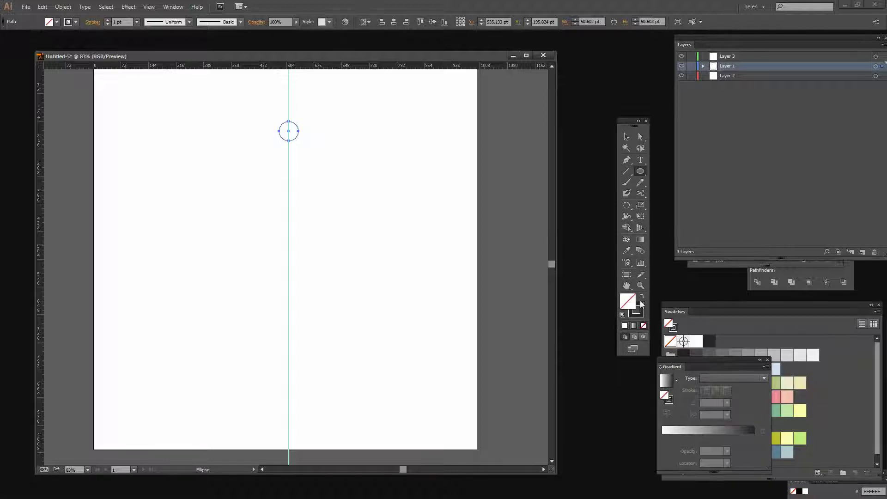
click(641, 298)
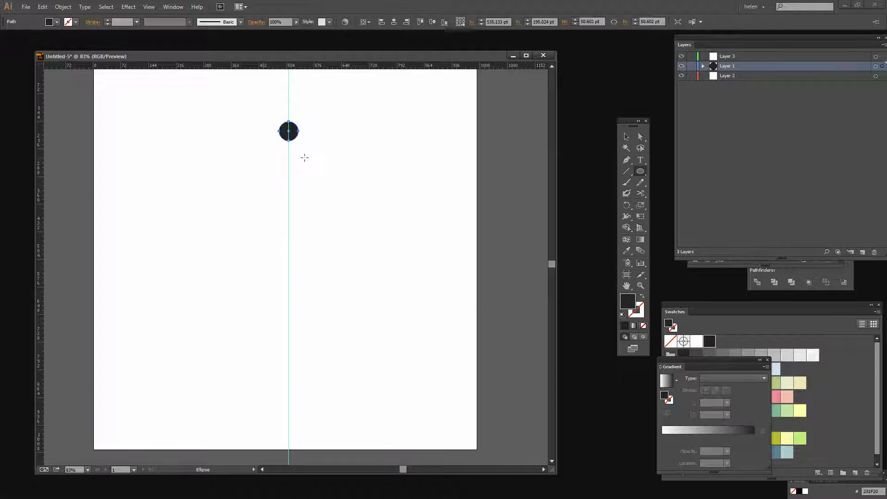
Draw a larger black circle overlapping the first one from below and a wide flat ellipse under it, both centred on the guide.
mouse_move(305, 158)
mouse_down()
mouse_move(338, 188)
mouse_move(291, 175)
mouse_move(296, 159)
mouse_up()
key(v)
click(350, 207)
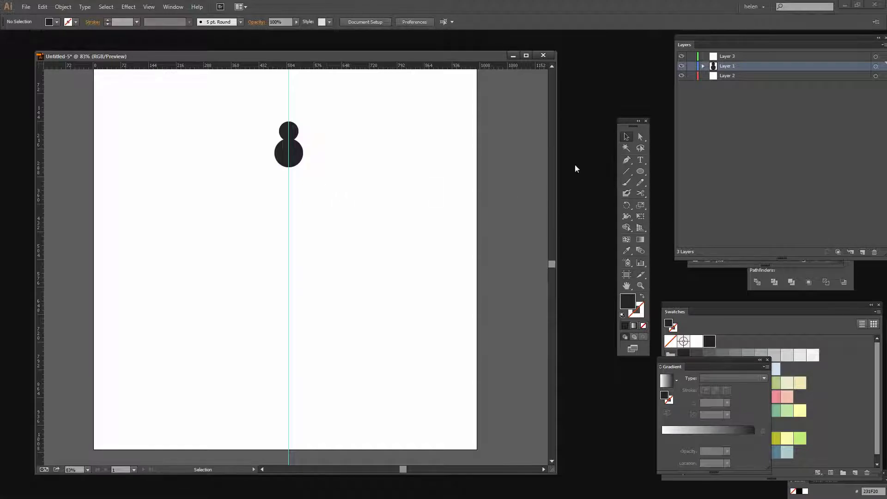
click(640, 171)
drag(314, 212, 310, 179)
key(v)
click(340, 208)
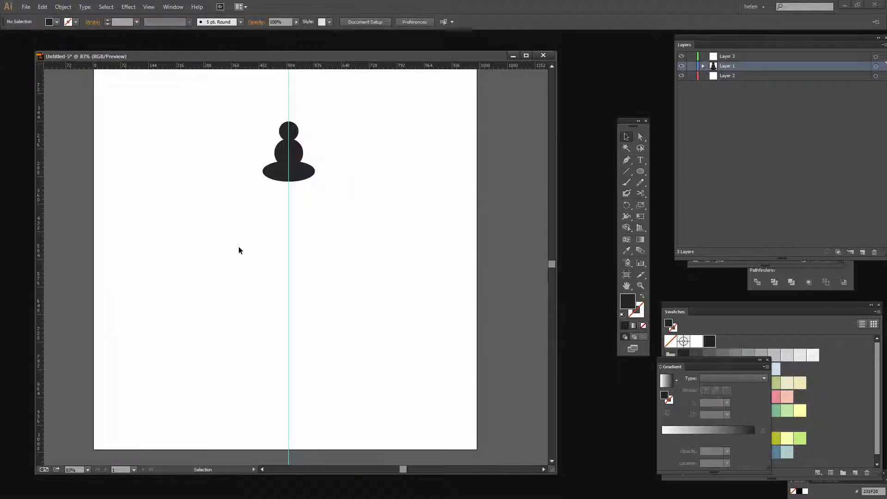
Draw a separate black circle about 113 pt wide in the empty area to the right of the guide.
click(640, 172)
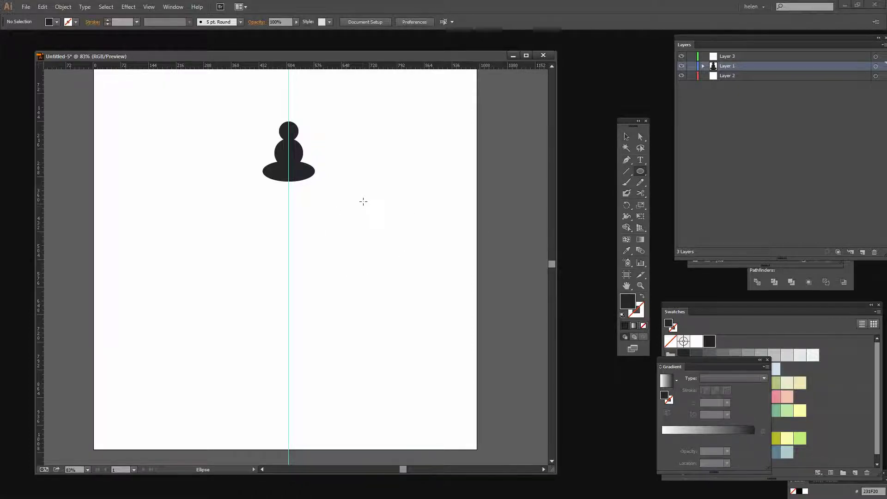
drag(362, 198, 401, 242)
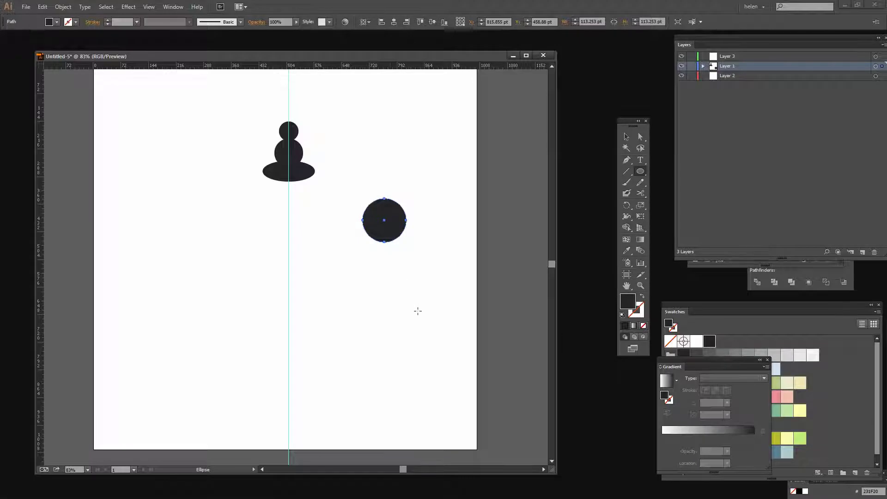
key(ctrl)
key(v)
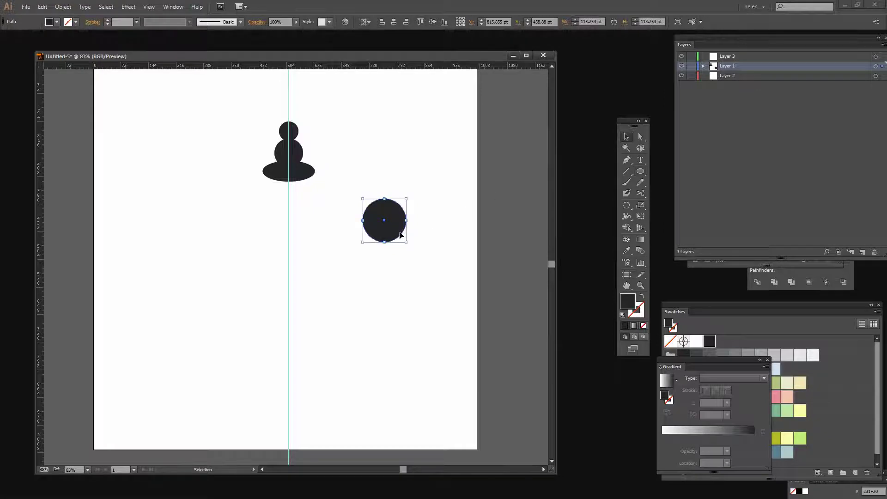
Place two copies of the 113 pt circle at its lower left and lower right, and centre the original above them.
drag(400, 235, 416, 251)
drag(373, 231, 404, 252)
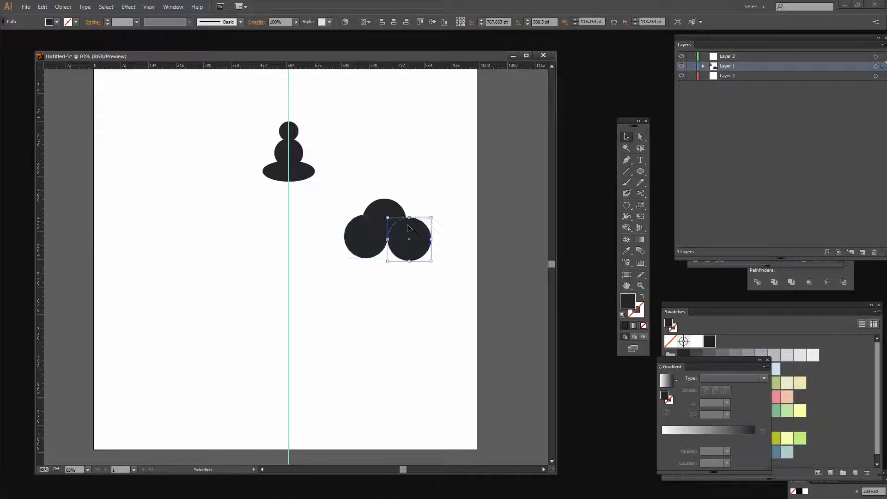
key(ctrl+shift+a)
drag(391, 209, 394, 206)
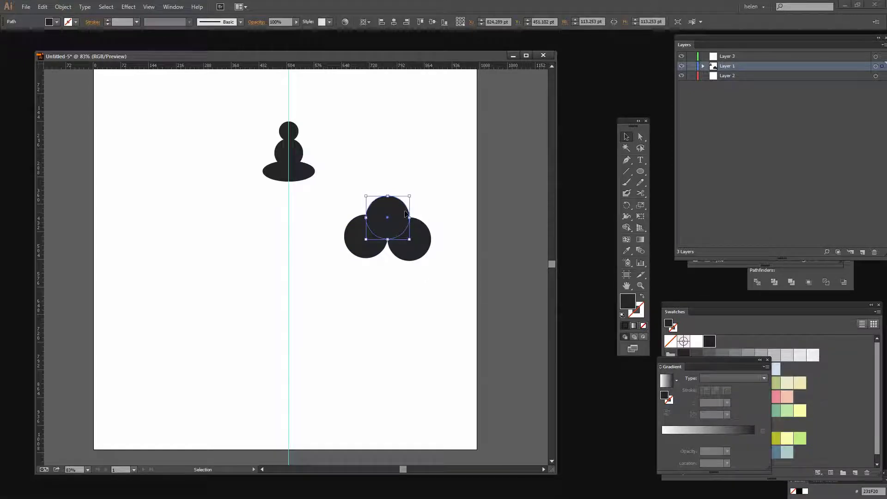
Cut the lower-right circle out of the upper circle with the Pathfinder's Minus Front.
click(703, 65)
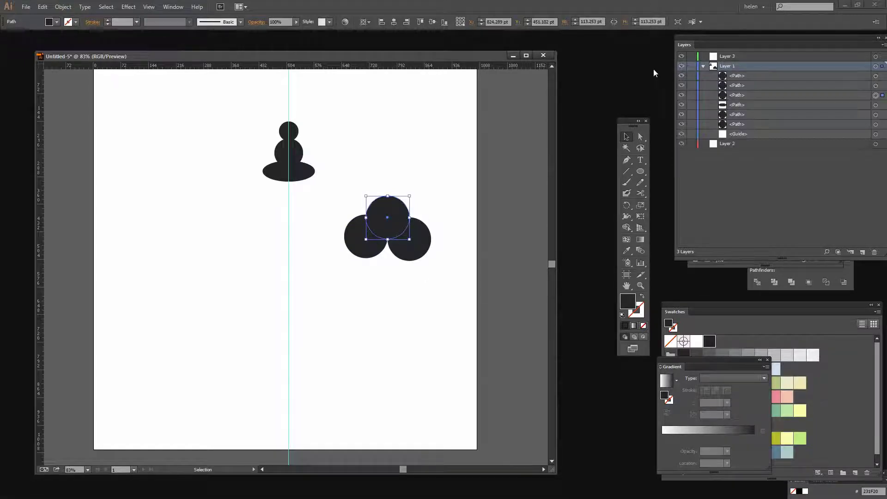
click(420, 256)
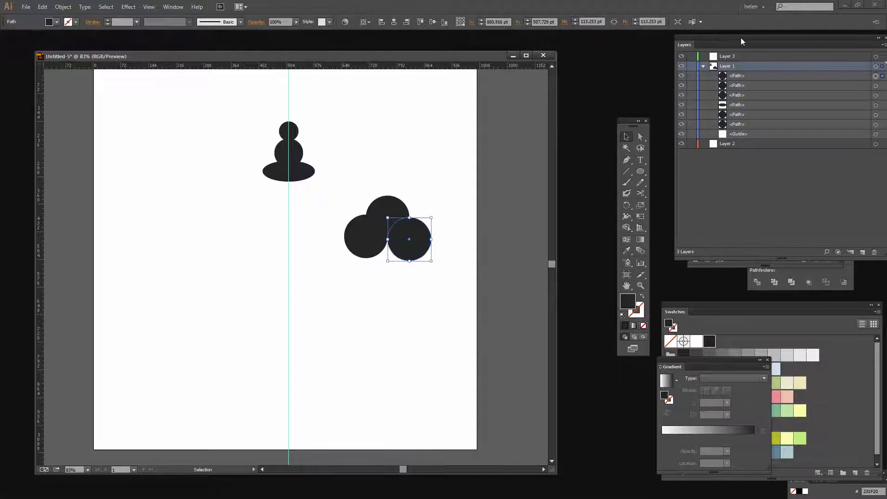
drag(733, 41, 657, 65)
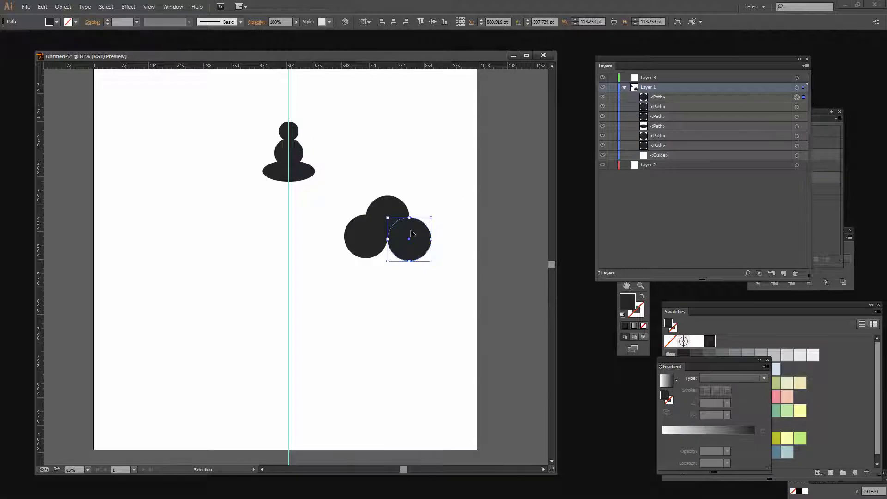
click(391, 211)
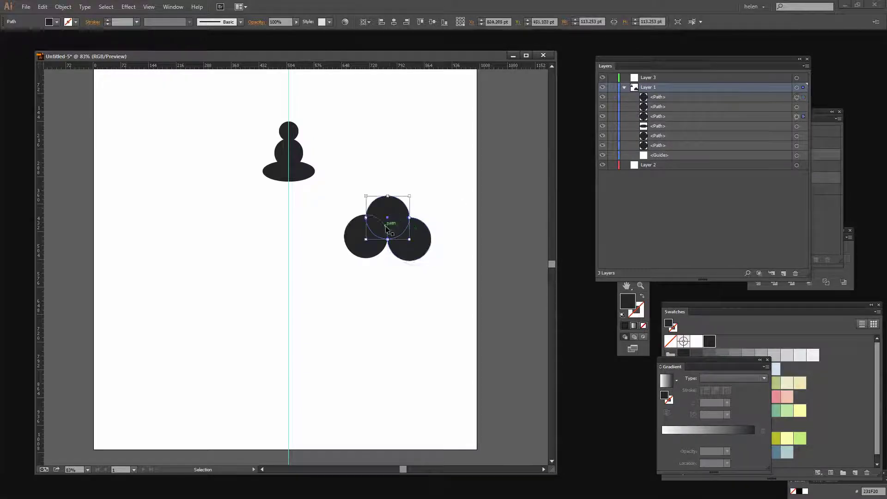
drag(438, 280, 400, 192)
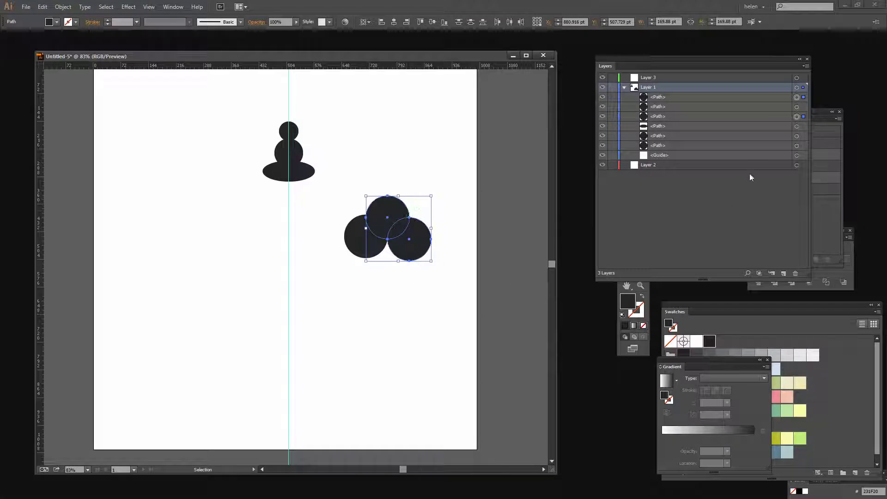
click(844, 273)
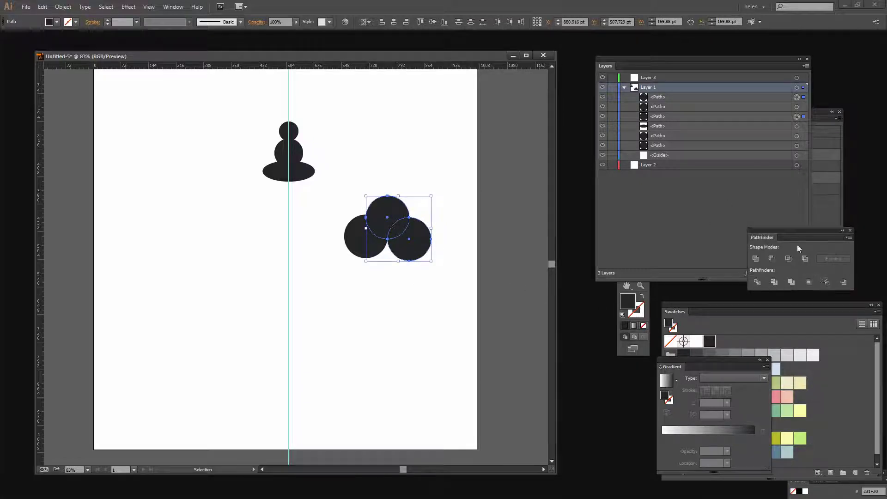
drag(784, 231, 448, 397)
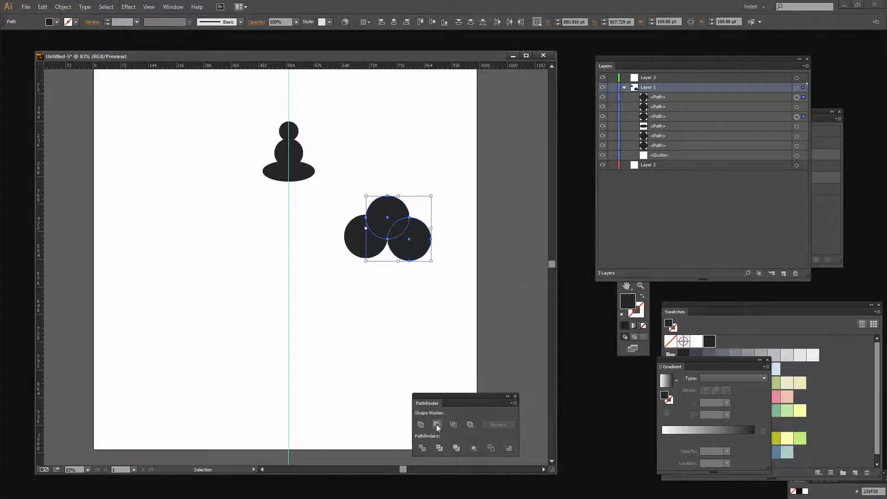
click(436, 425)
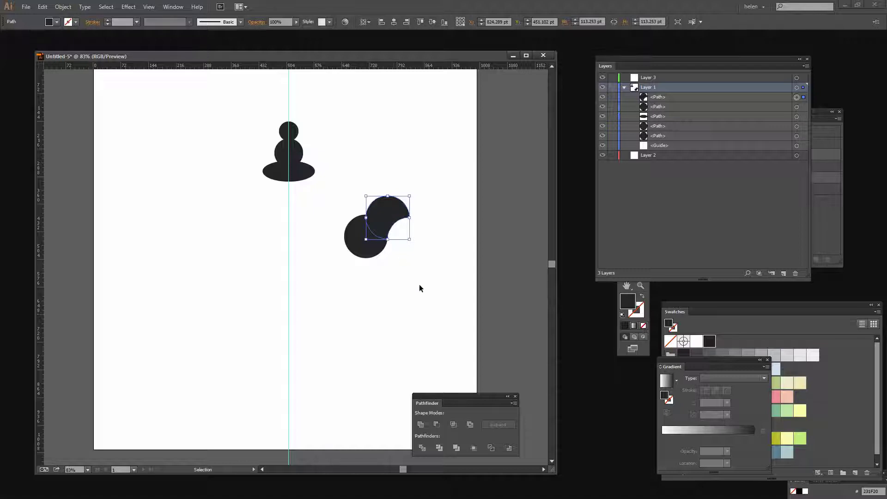
Cut the lower-left circle out of the remaining crescent-like shape with the Pathfinder's Minus Back.
drag(385, 285, 365, 212)
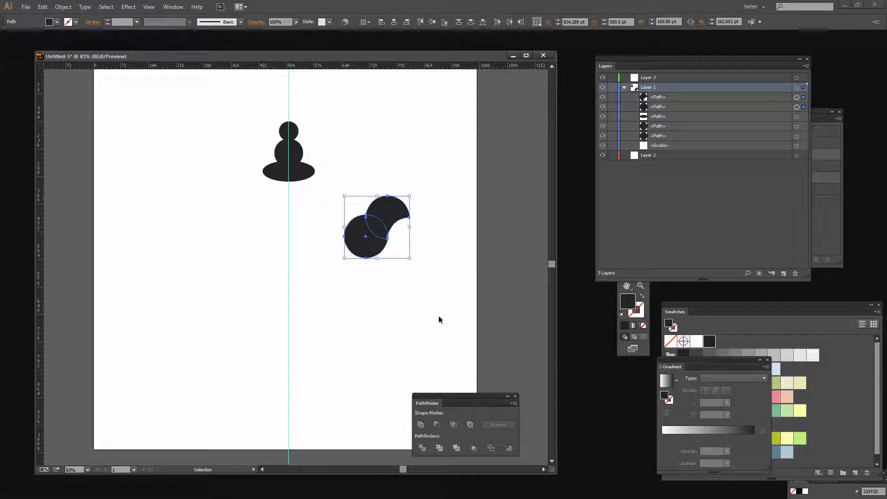
click(509, 448)
click(434, 291)
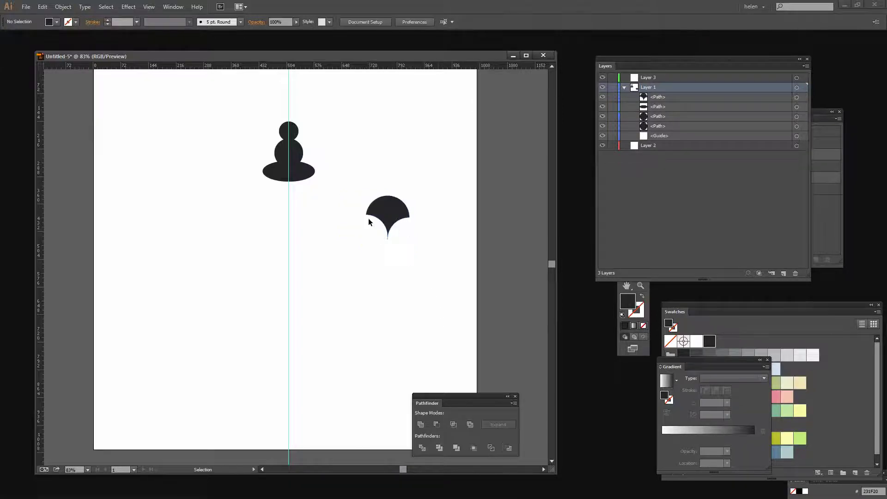
Widen the fan shape to about 164 pt, and fit it at a smaller size under the flat ellipse, centred on the guide.
click(392, 209)
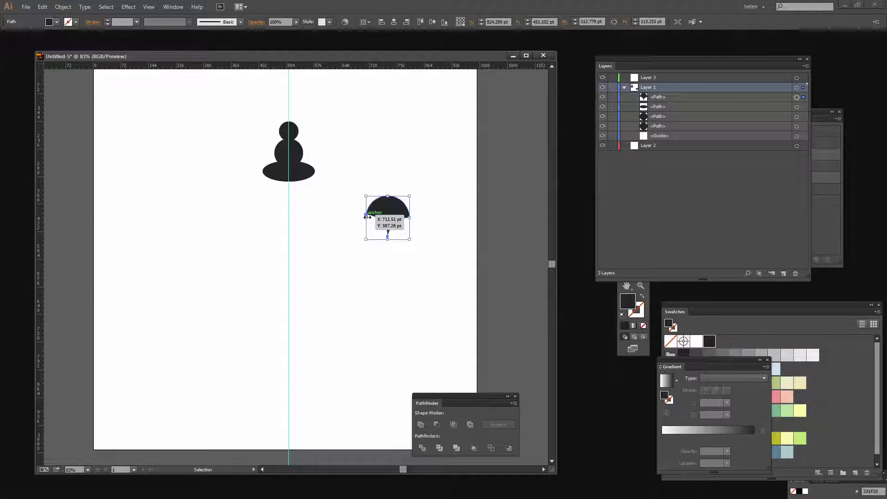
drag(366, 217, 347, 218)
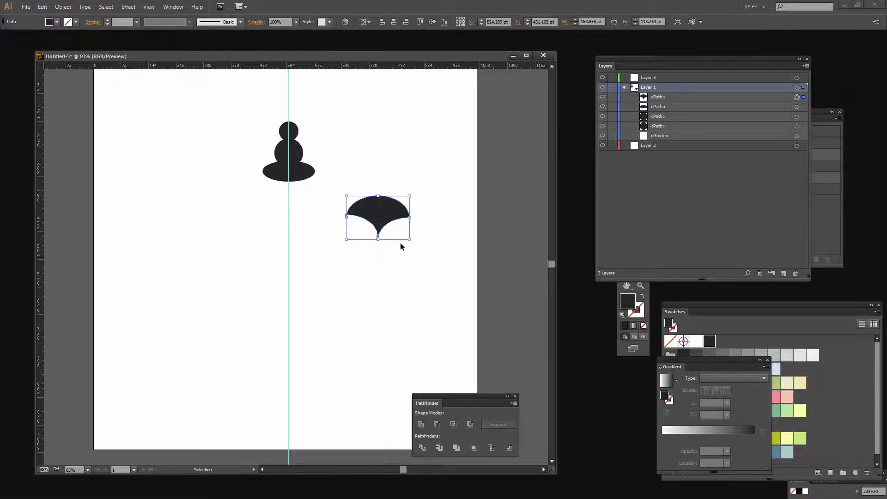
click(400, 242)
click(389, 216)
drag(409, 197, 291, 188)
click(349, 233)
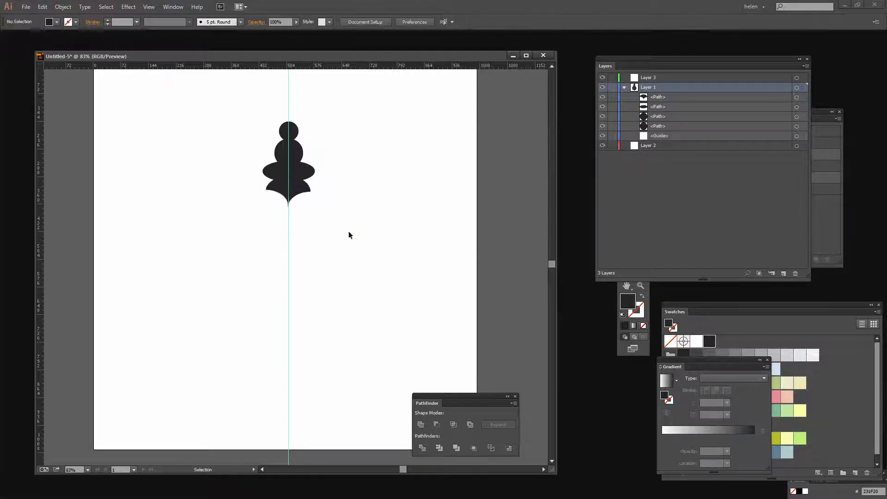
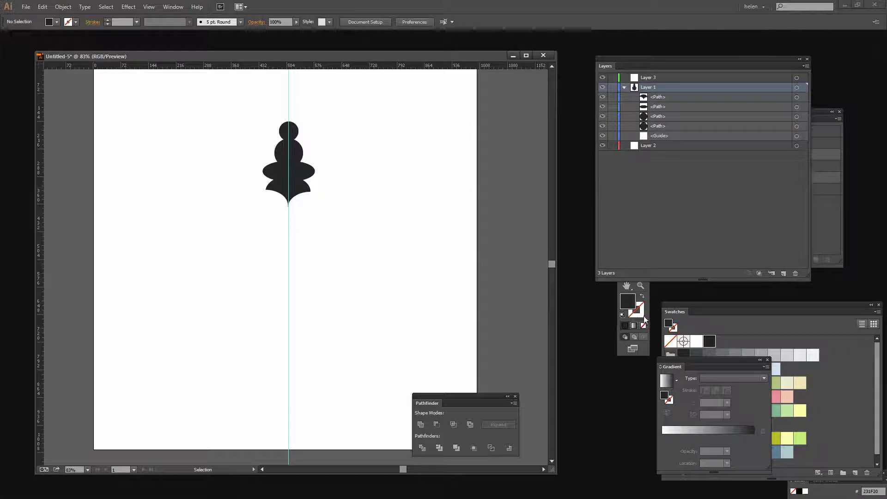
Draw a tall narrow black ellipse about 47 by 340 pt below and to the right of the stacked shapes.
click(647, 318)
drag(623, 125, 531, 137)
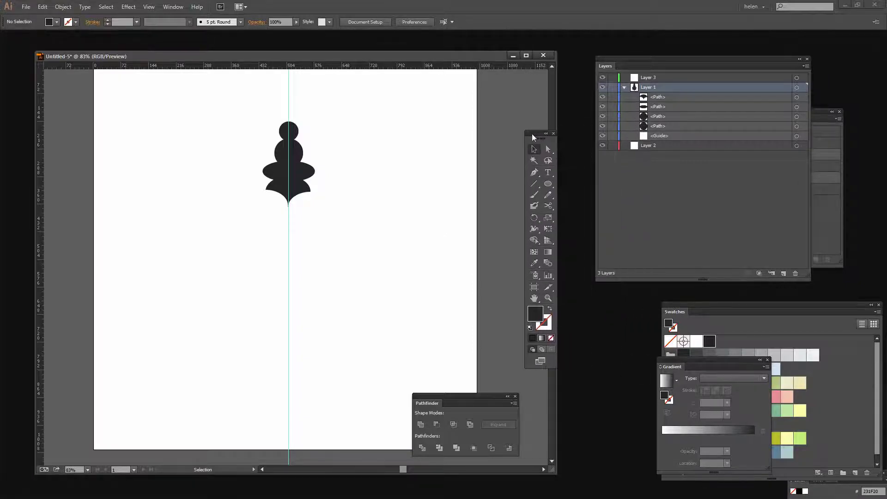
click(548, 184)
drag(329, 224, 346, 353)
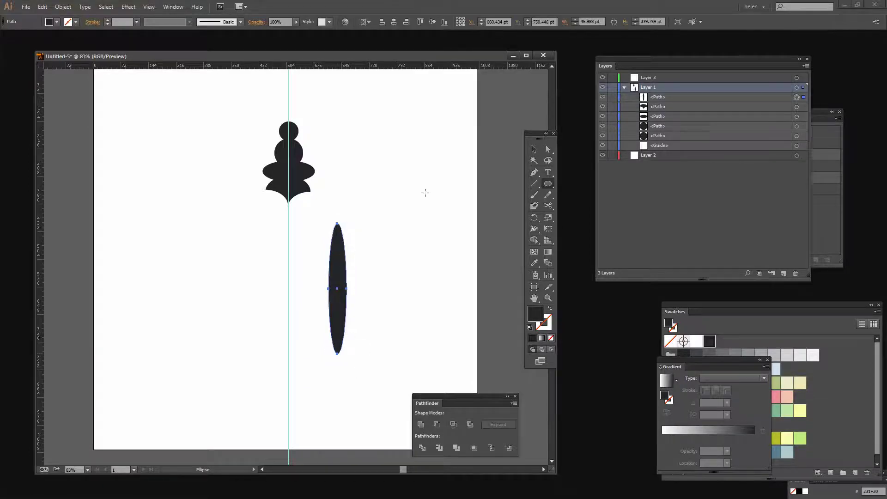
Convert the top and bottom anchor points of the tall ellipse to corners for pointed ends.
click(548, 148)
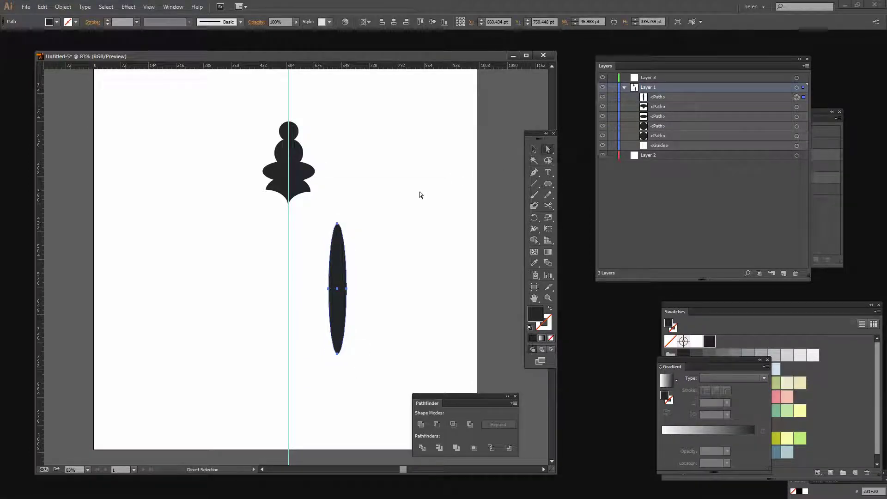
click(337, 223)
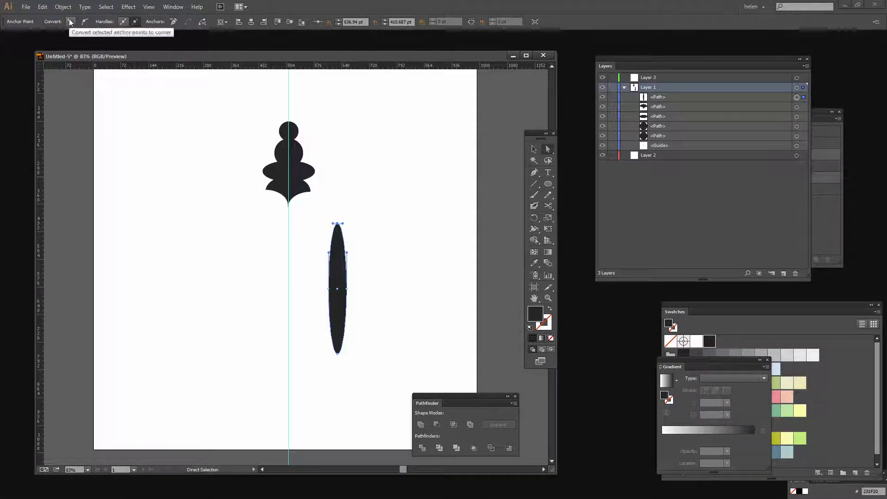
click(85, 22)
click(337, 353)
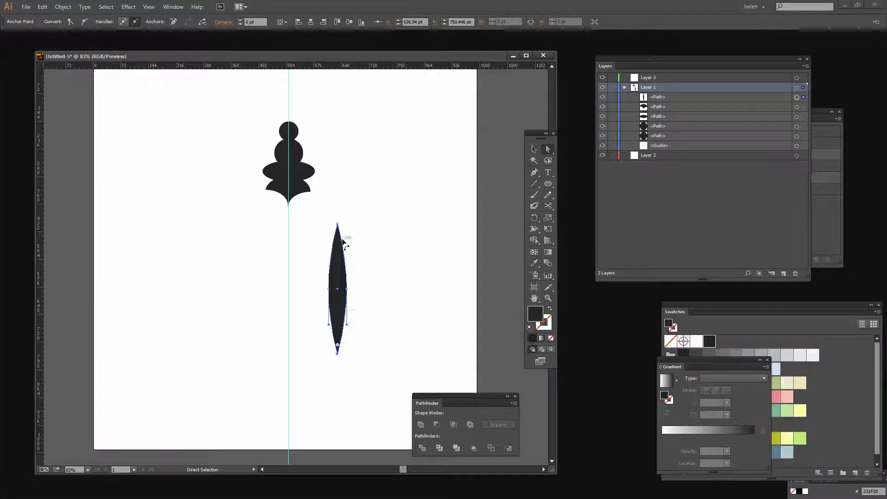
Make the pointed tall ellipse slightly smaller and place it on the guide directly under the fan shape's tip.
key(v)
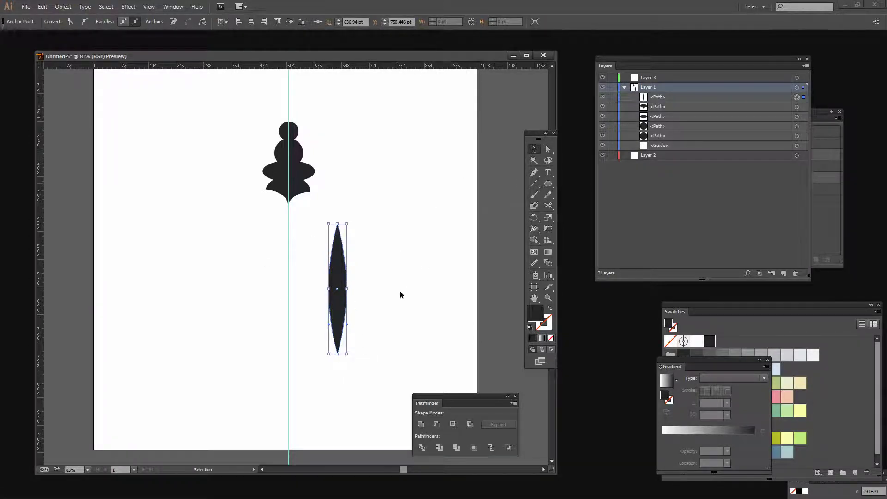
click(398, 292)
click(345, 294)
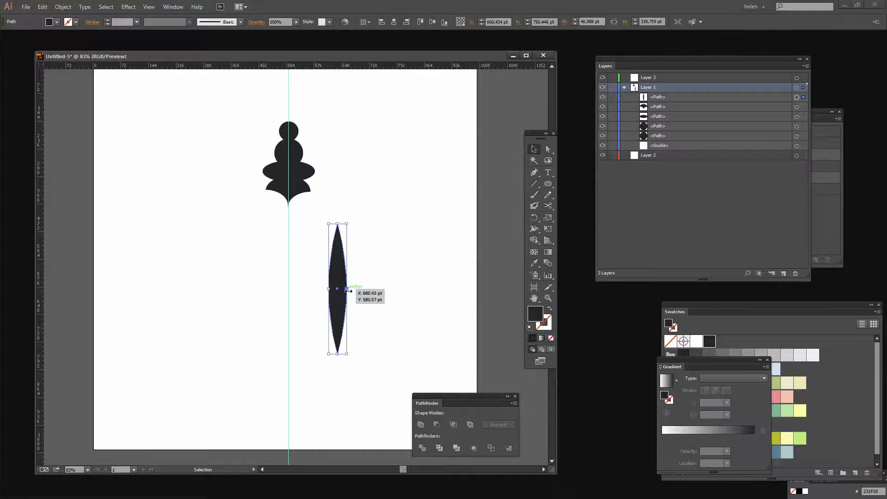
double_click(348, 290)
drag(348, 289, 289, 265)
double_click(379, 345)
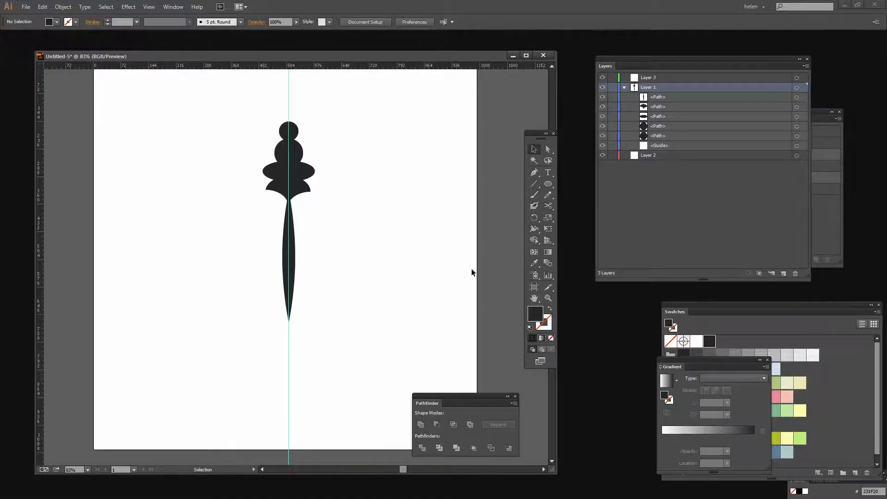
Draw a small black circle at the bottom tip of the pointed ellipse, centred on the guide.
click(548, 183)
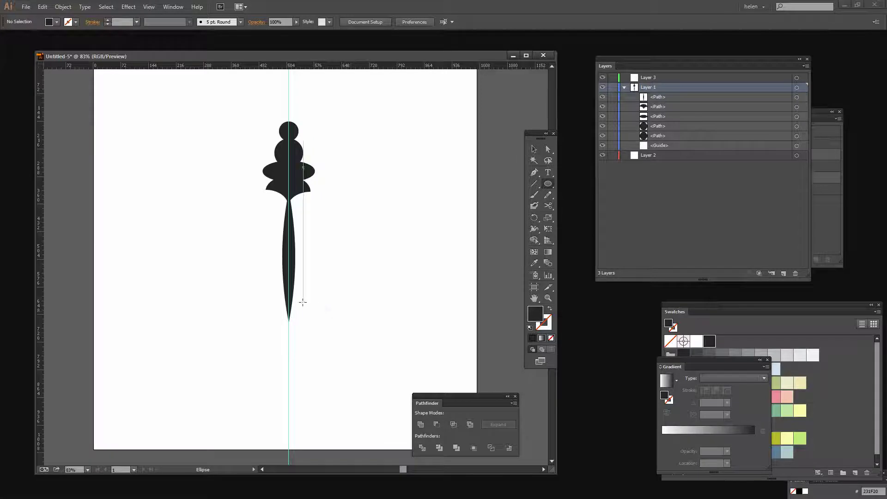
drag(275, 320, 293, 326)
key(v)
click(342, 338)
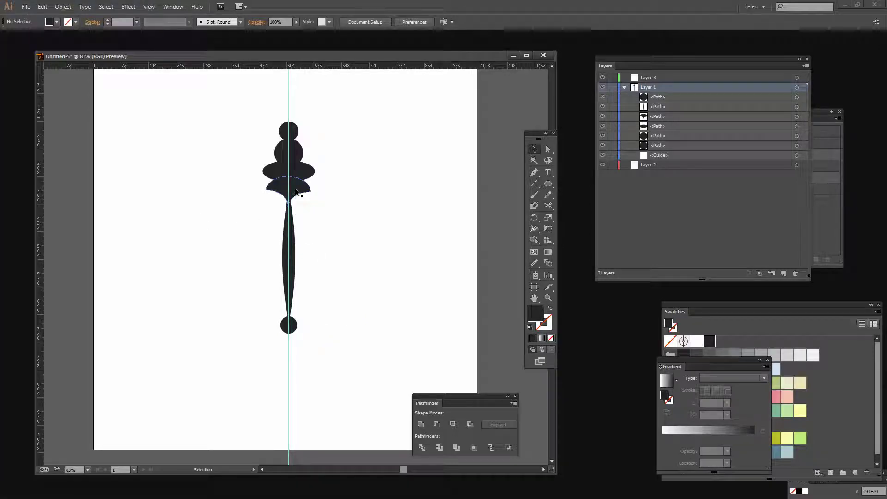
Duplicate the fan shape, rotate the copy upside down and place it under the small bottom circle, centred on the guide.
drag(296, 191, 358, 339)
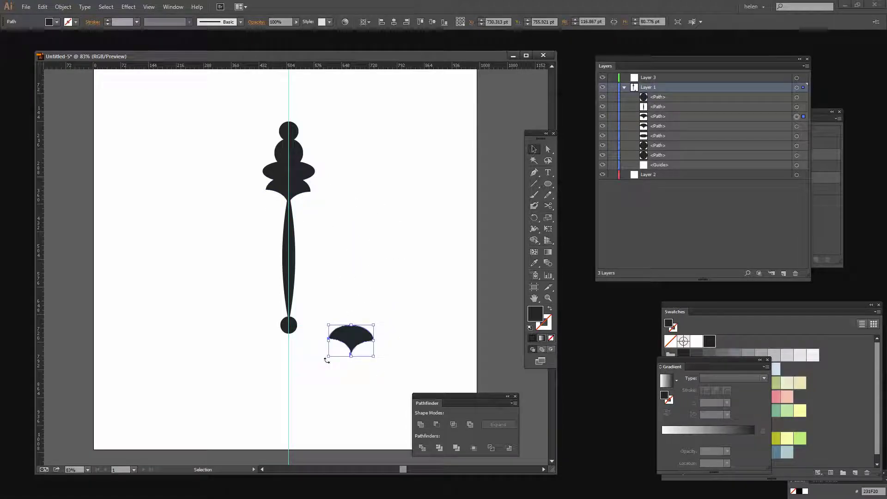
drag(327, 359, 371, 313)
drag(351, 348, 289, 349)
click(253, 320)
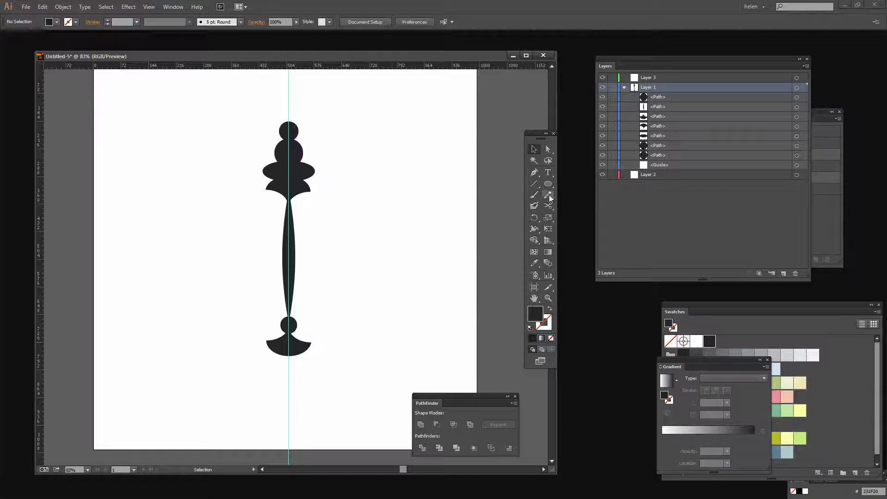
Draw a rounded square about 70 pt wide, rotate it 45° and place it on the guide under the inverted fan.
drag(547, 184, 570, 196)
drag(369, 238, 395, 265)
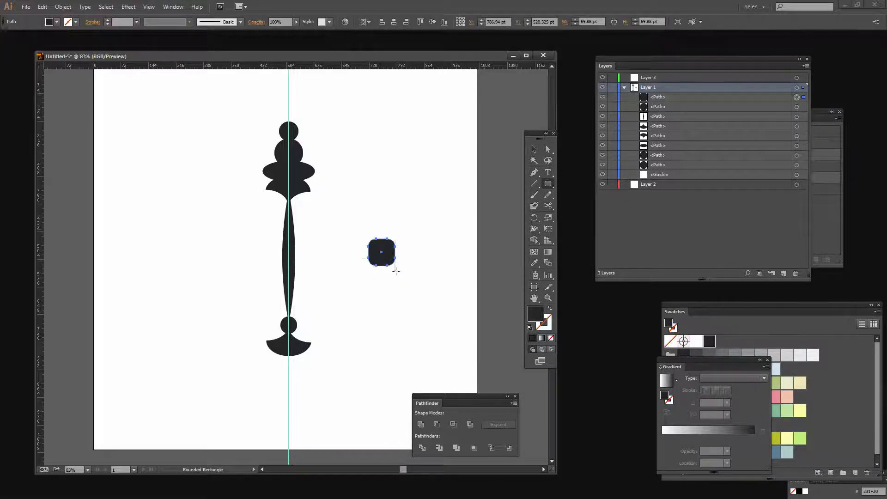
click(534, 150)
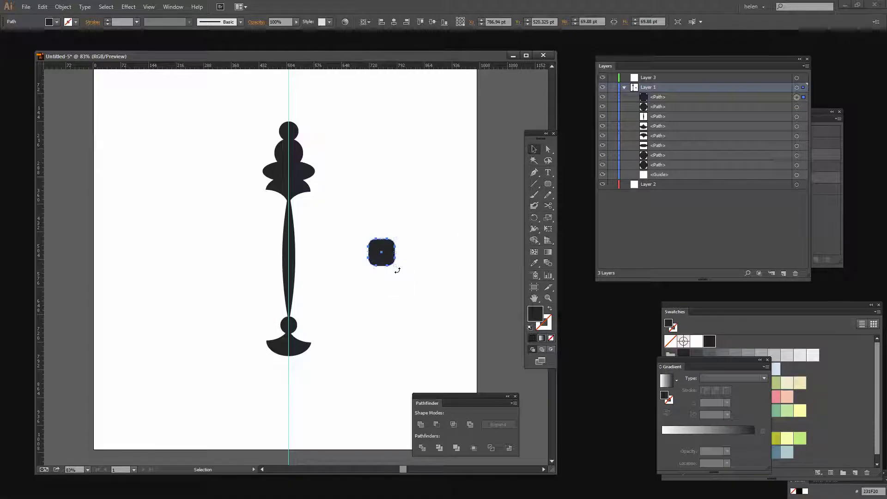
drag(397, 270, 291, 378)
click(317, 383)
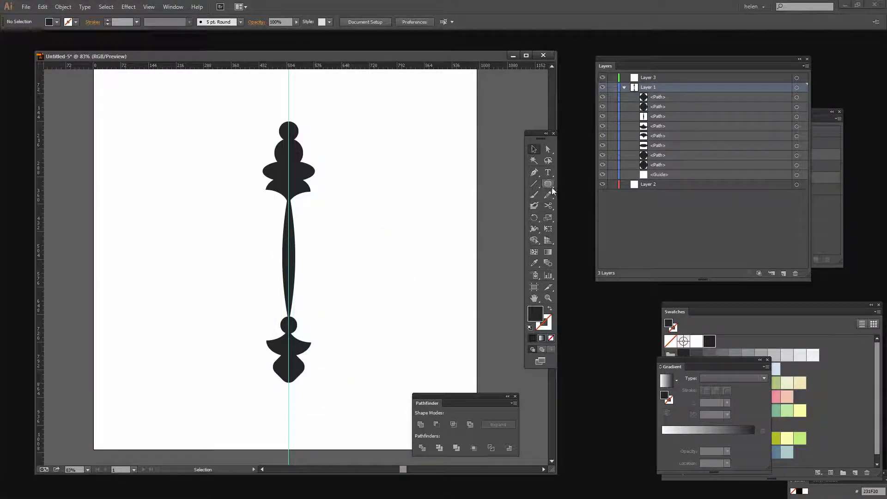
Draw a black circle about 46 pt across in the empty area to the right of the silhouette.
drag(548, 184, 572, 206)
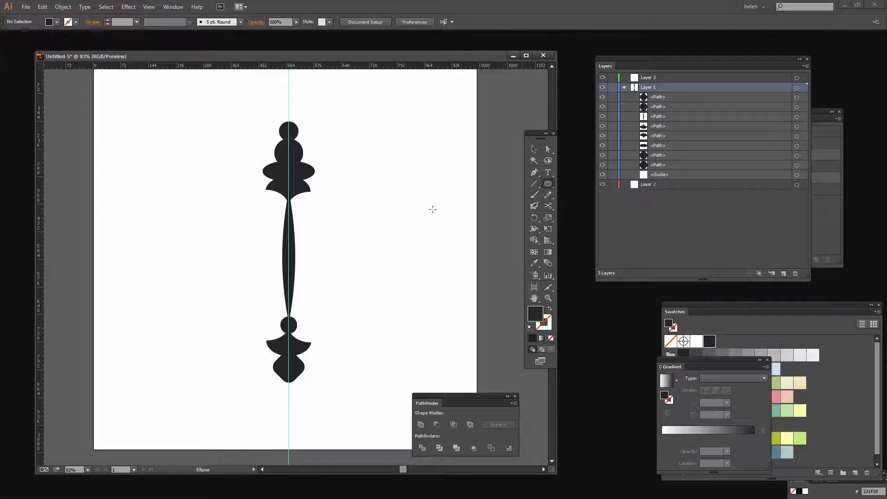
drag(375, 197, 389, 215)
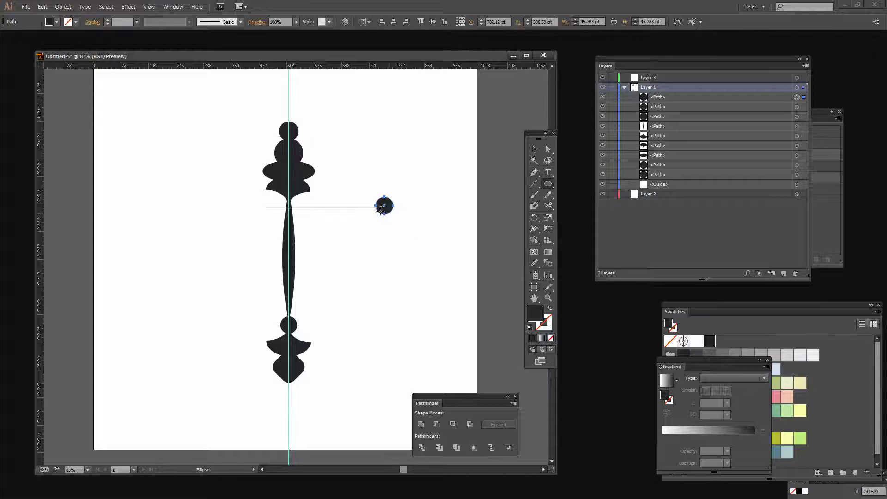
key(v)
Set up a Transform effect on the new circle with 2 copies, preview on and a vertical move of 33 pt.
click(130, 8)
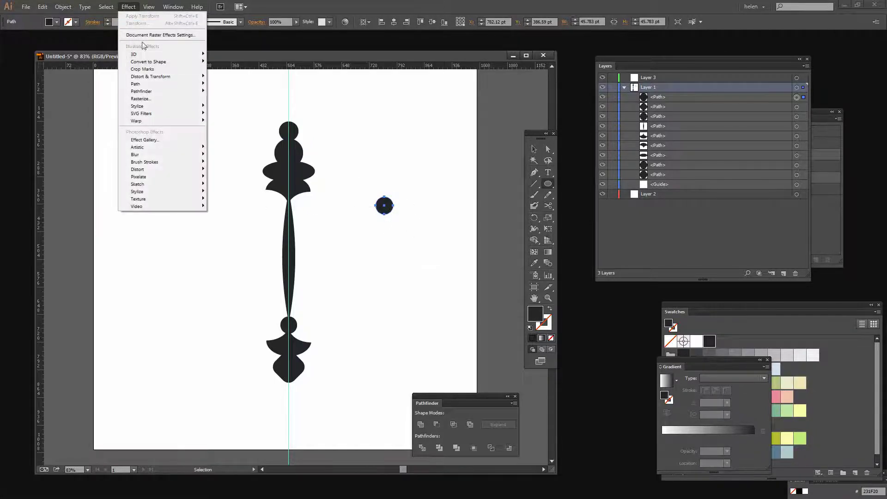
mouse_move(150, 78)
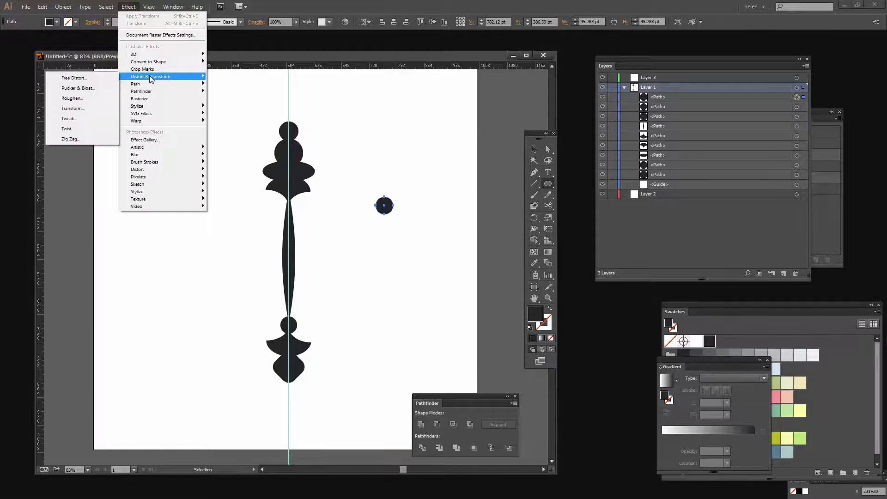
click(73, 108)
drag(377, 167, 183, 126)
double_click(231, 344)
text(2)
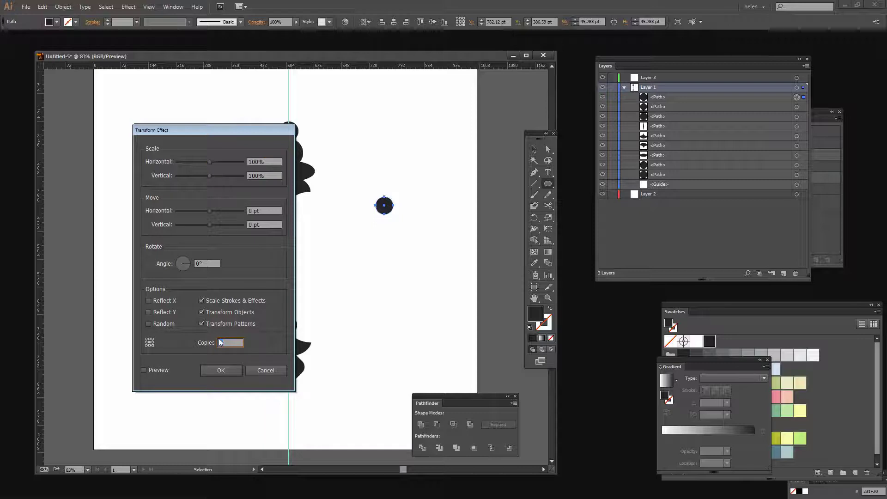
click(144, 370)
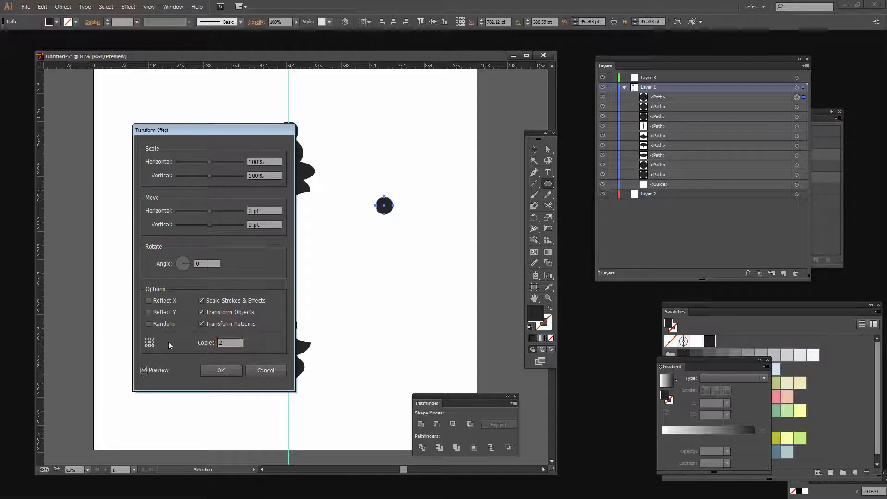
click(209, 224)
drag(209, 224, 220, 223)
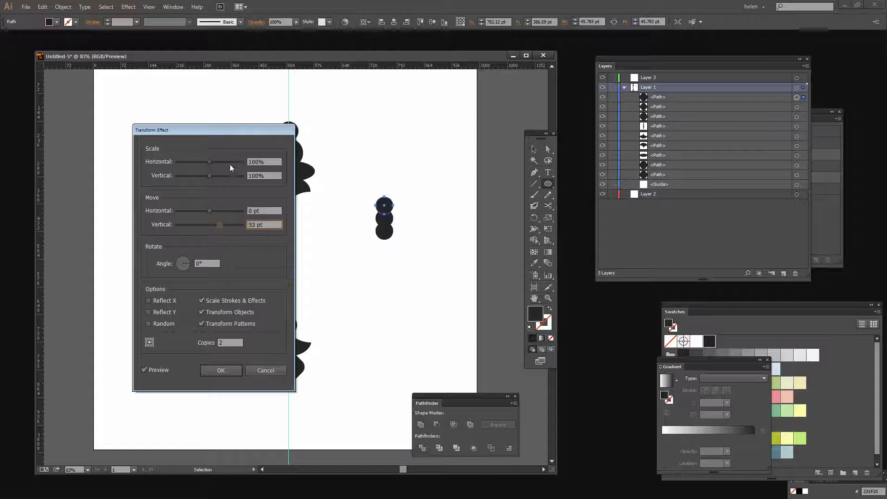
Set the Transform effect's horizontal and vertical scale to 75%.
click(213, 162)
text(75)
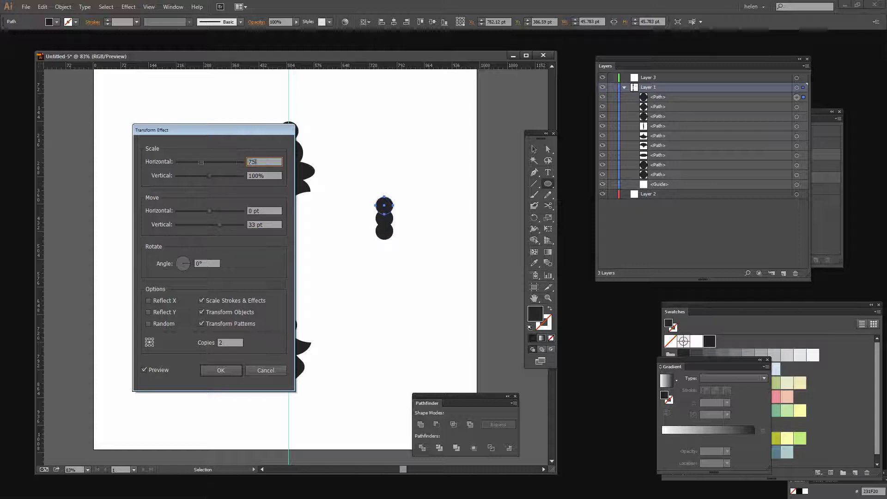
key(Tab)
text(75)
key(Tab)
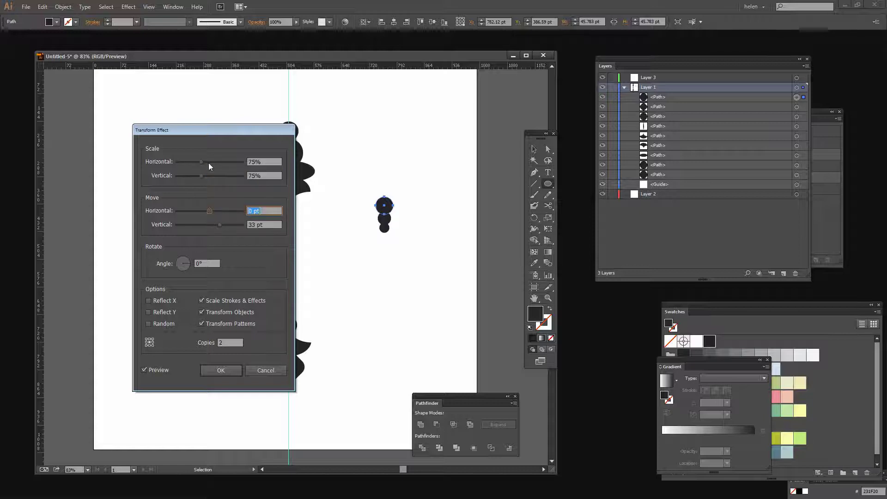
Increase the effect's vertical move until the three circles sit just below one another, apply it and deselect.
click(210, 211)
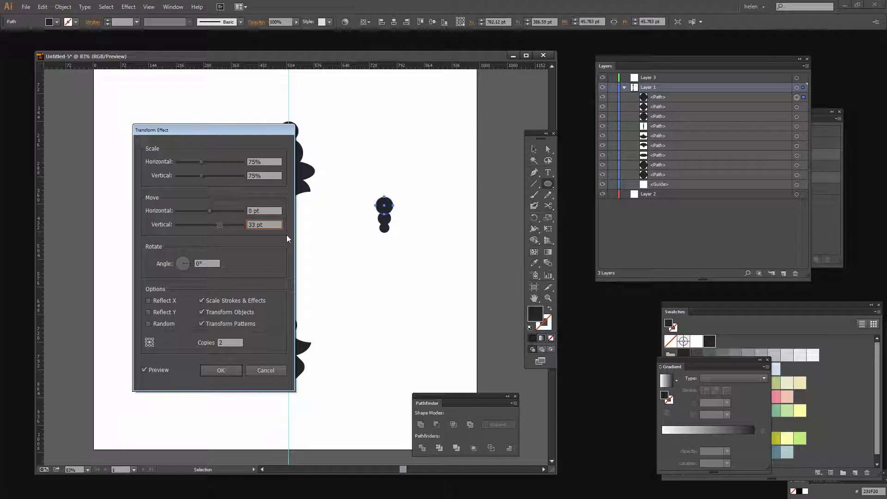
key(Up)
key(Up)
key(Up)
key(Up)
key(Up)
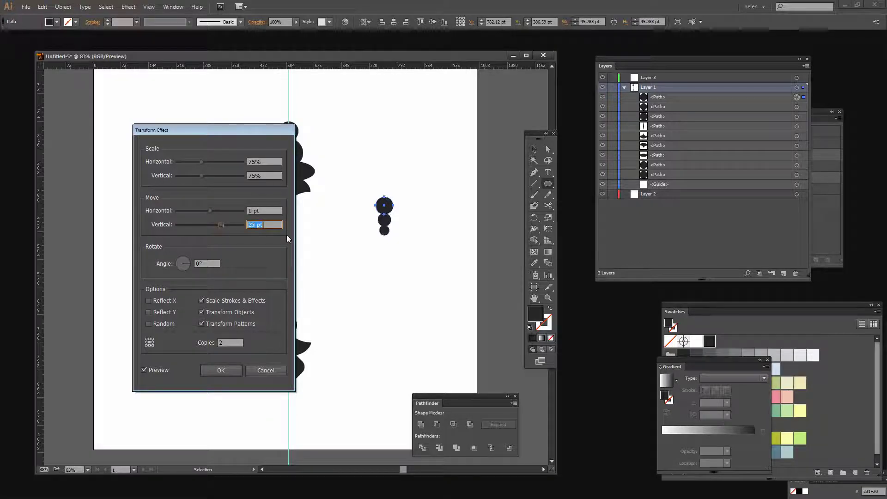
key(Return)
key(ctrl+shift+a)
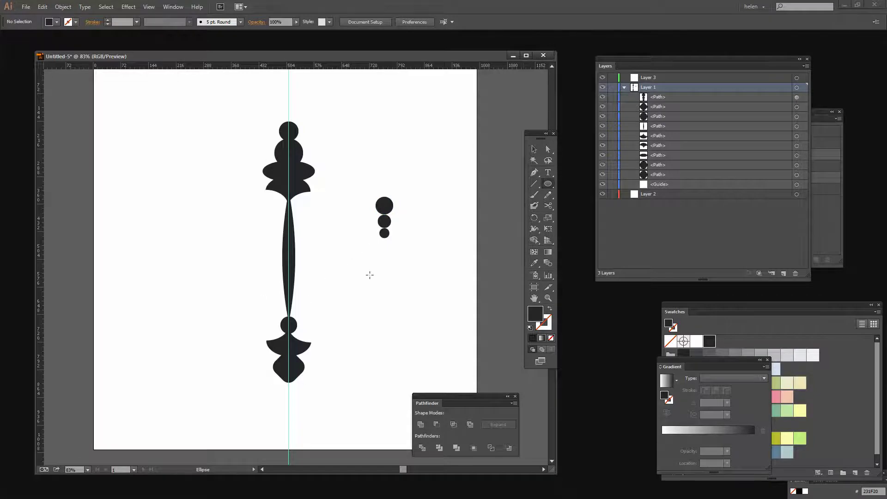
Draw a black ellipse about 31 by 70 pt below the three circles and make its top anchor a corner point.
key(v)
drag(378, 270, 390, 298)
click(549, 150)
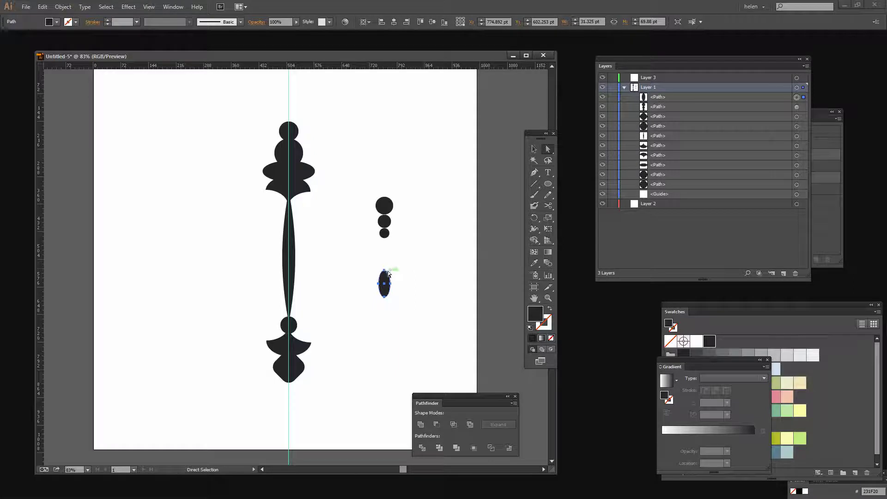
click(384, 270)
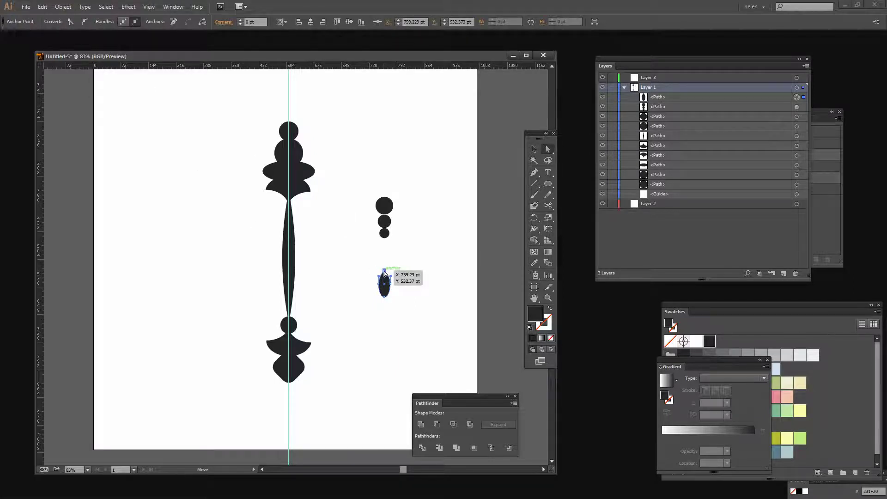
Move the teardrop up so its pointed tip touches the smallest circle.
drag(386, 302, 384, 266)
click(396, 282)
click(386, 301)
Align the circles and the teardrop by their horizontal centres, relative to the selection instead of the artboard.
drag(418, 303, 367, 175)
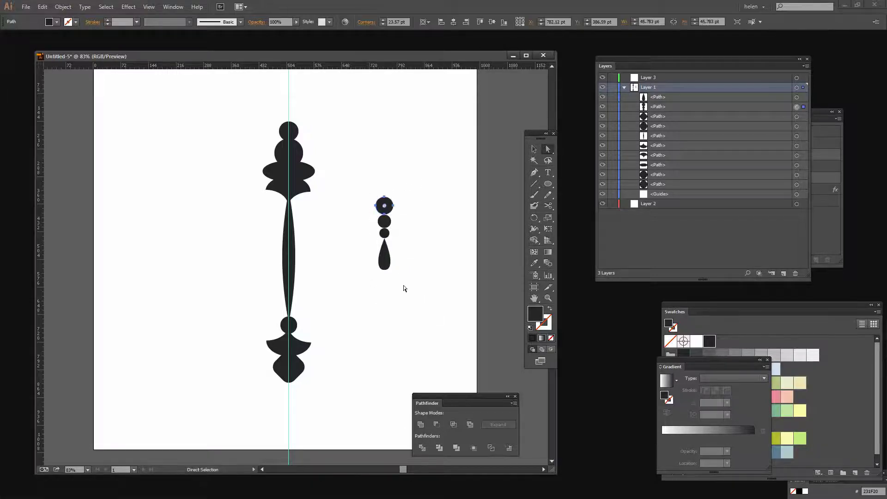
drag(401, 278, 364, 186)
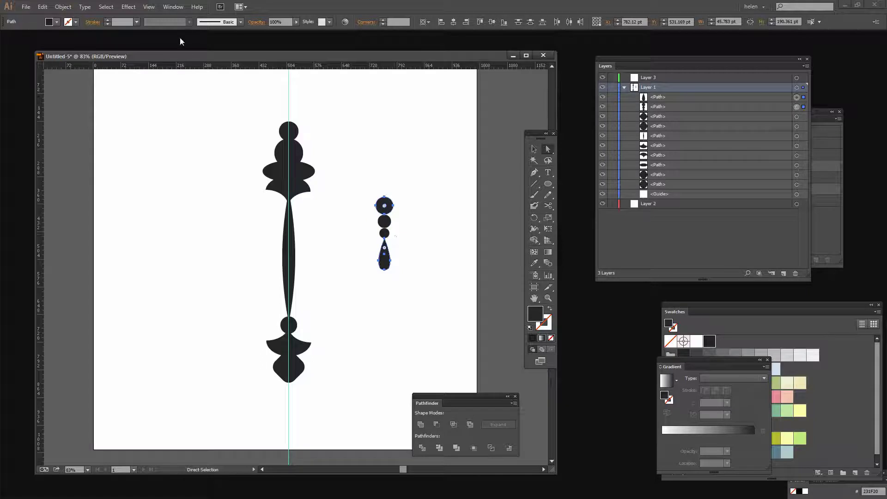
click(173, 6)
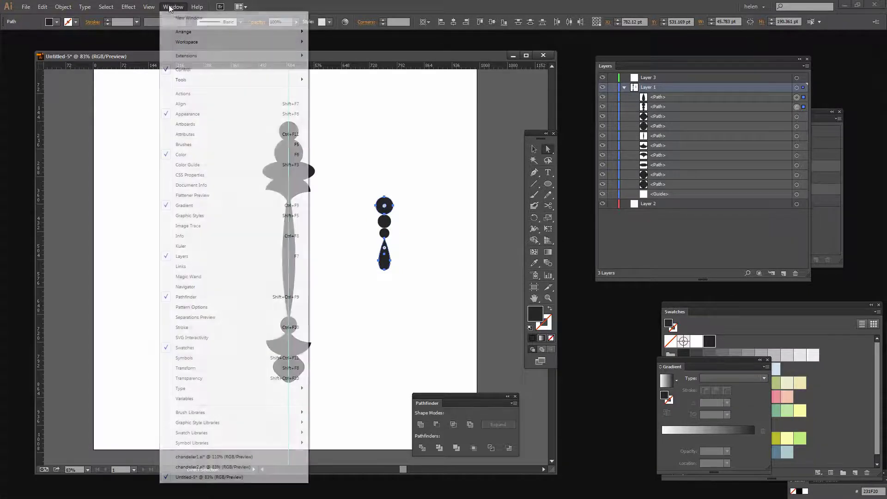
click(182, 104)
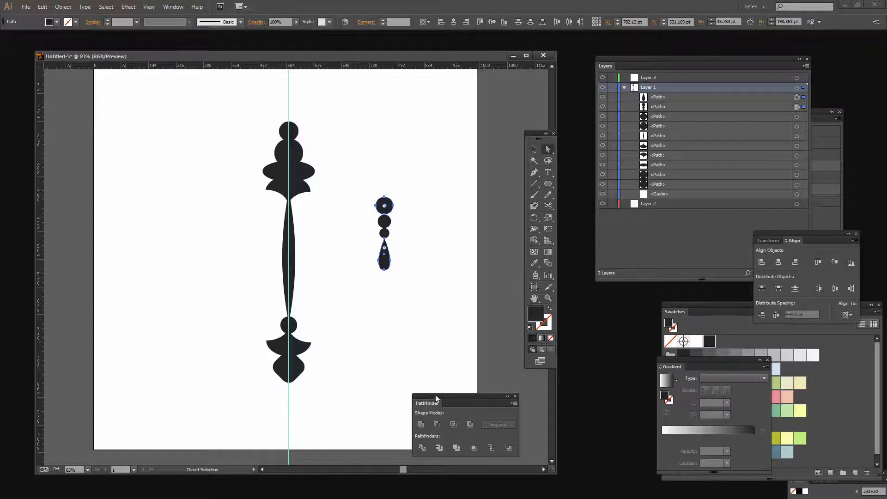
drag(790, 236, 160, 244)
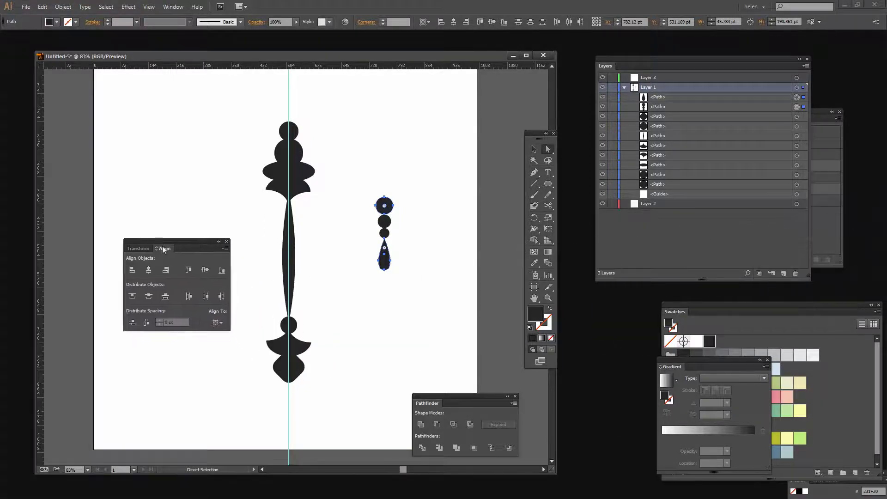
click(217, 322)
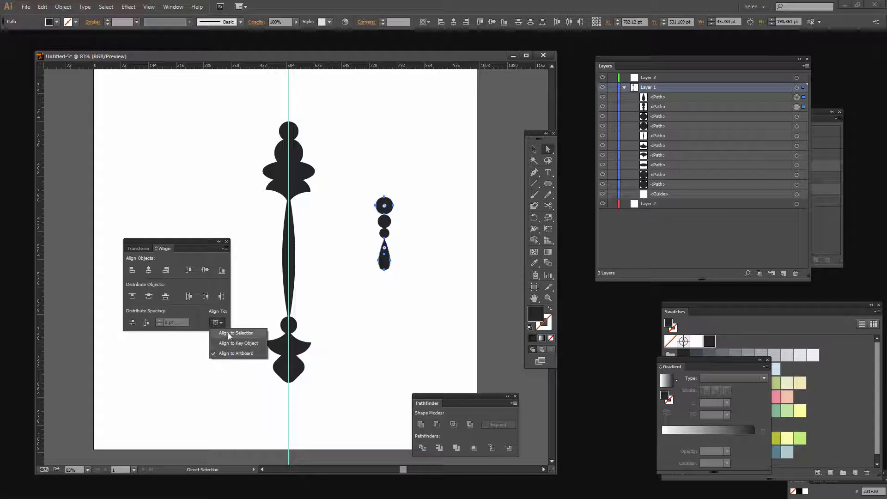
click(229, 335)
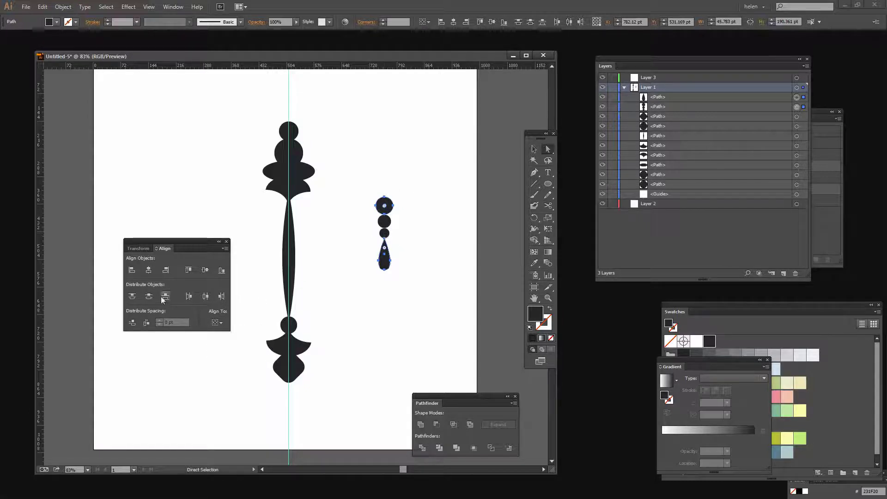
click(149, 271)
Save the selected circles and teardrop as a Movie Clip symbol named New Symbol.
click(357, 240)
drag(371, 184, 412, 284)
click(169, 7)
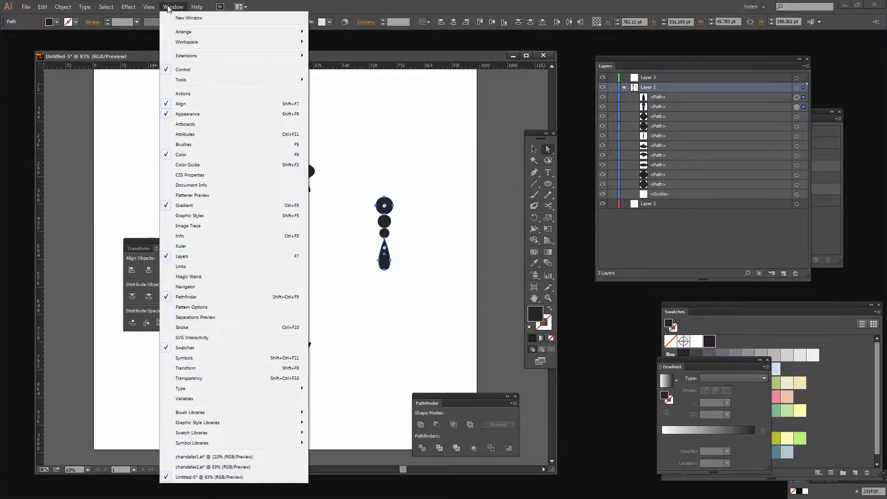
click(209, 358)
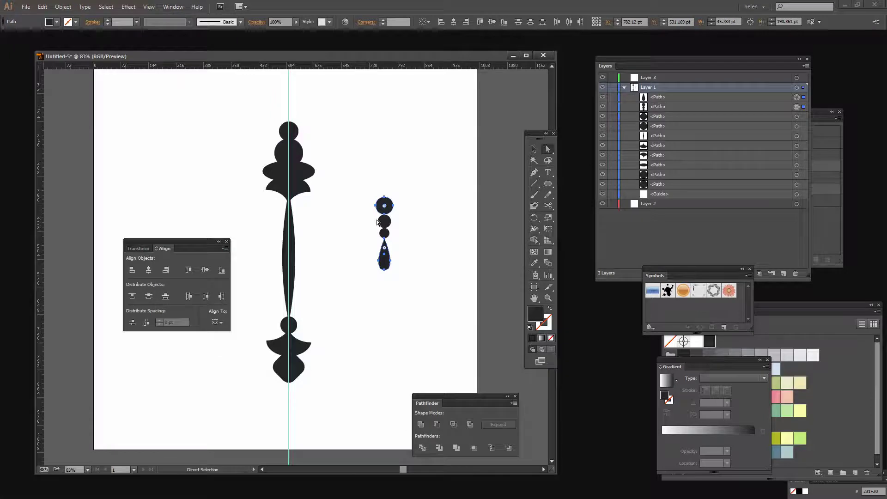
drag(381, 223, 740, 289)
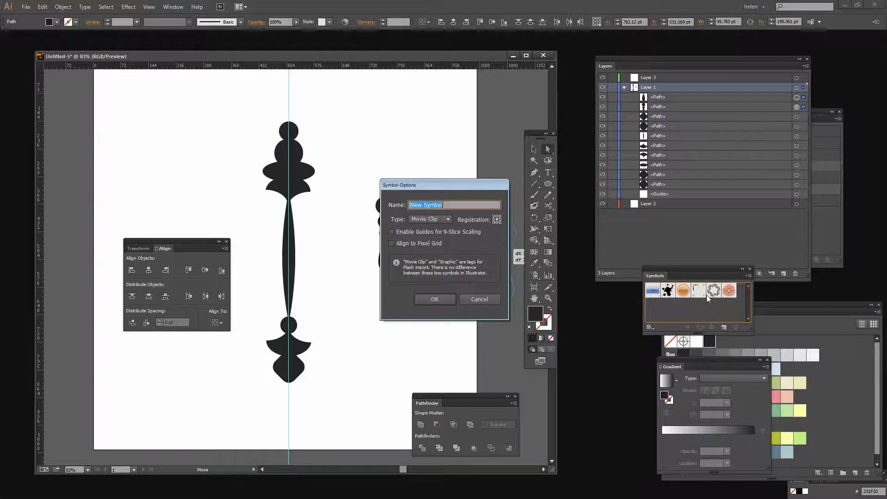
click(434, 299)
Place the circle-and-teardrop symbol on the guide under the silhouette's rounded base, and select all the silhouette's shapes.
drag(382, 217, 262, 103)
click(334, 375)
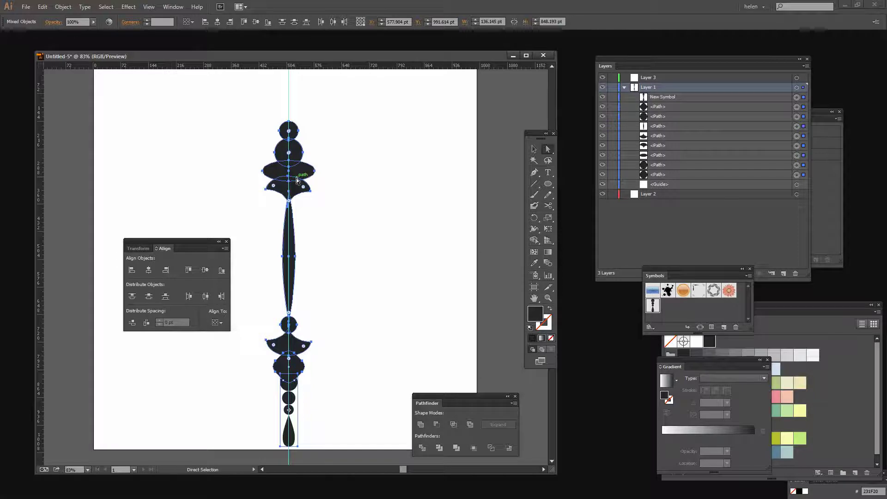
Nudge all the silhouette's selected shapes up together by about 57 pt, to about Y 935 pt.
key(Up)
key(Up)
key(Up)
key(Up)
key(Up)
key(Up)
key(Up)
key(Up)
key(Up)
key(Up)
key(Up)
key(Up)
key(Up)
key(Up)
key(Up)
key(Up)
key(Up)
key(Up)
key(Up)
key(Up)
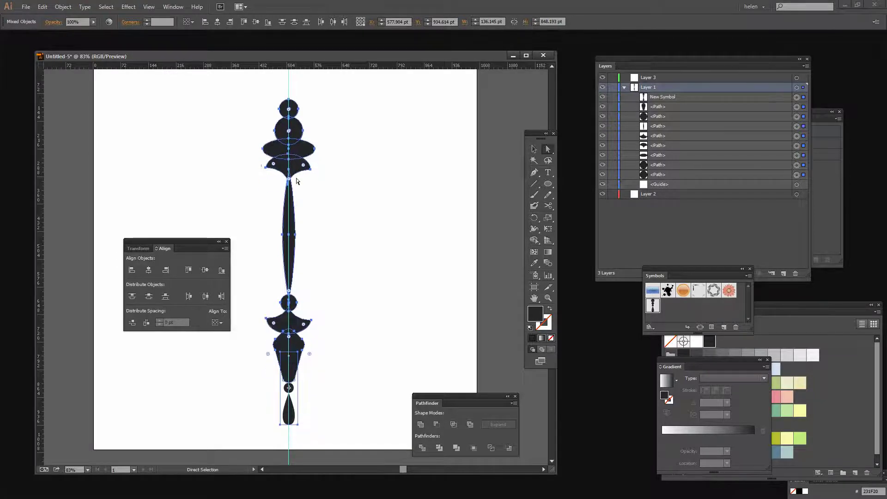
Align all the silhouette's shapes by their horizontal centres relative to the artboard.
click(220, 322)
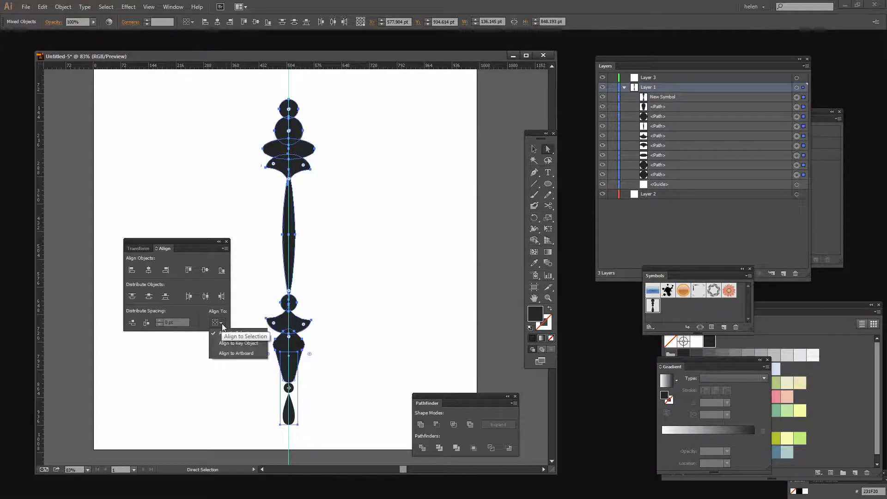
click(226, 354)
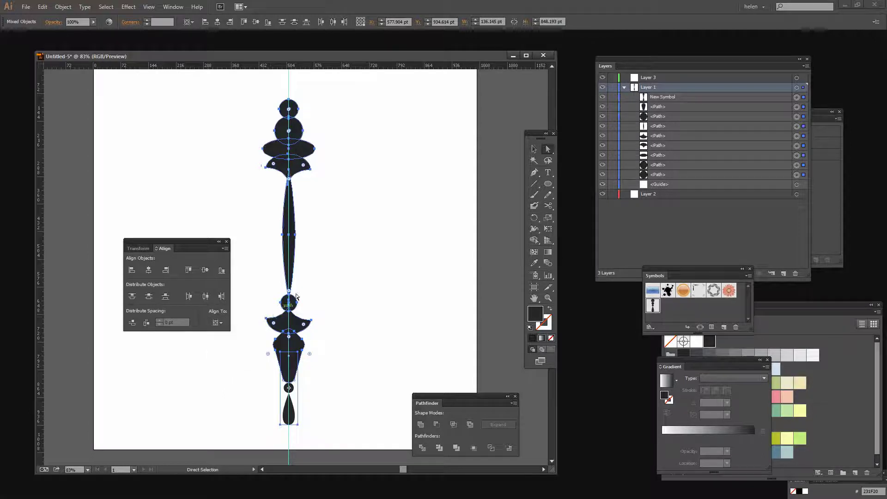
click(149, 270)
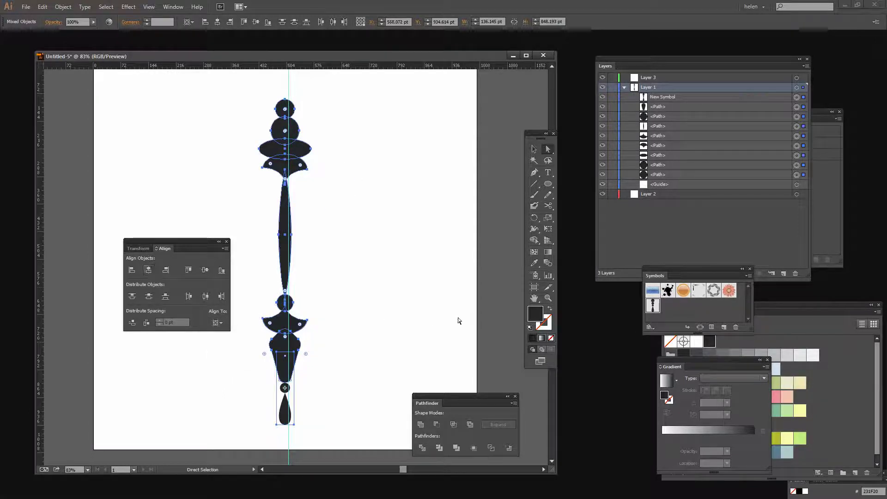
click(419, 326)
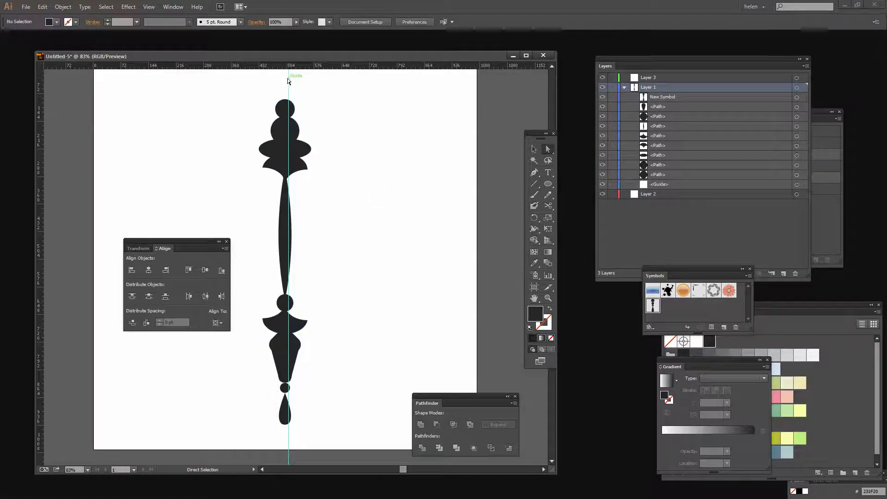
Hide the vertical guide in Layer 1 and clear the Align panel off the artboard.
click(602, 183)
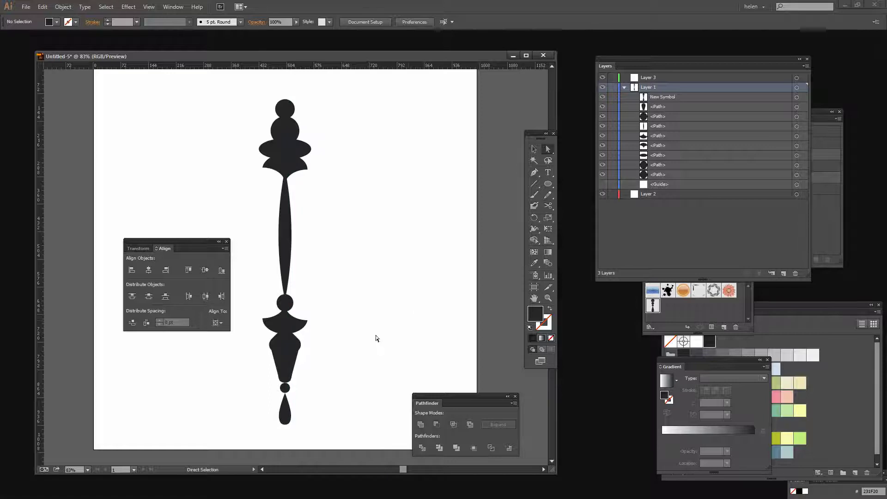
drag(329, 421, 247, 89)
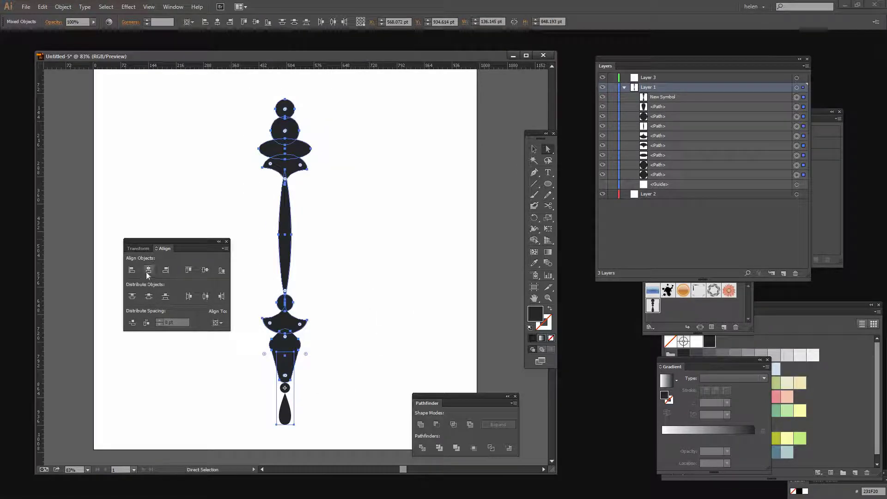
click(328, 204)
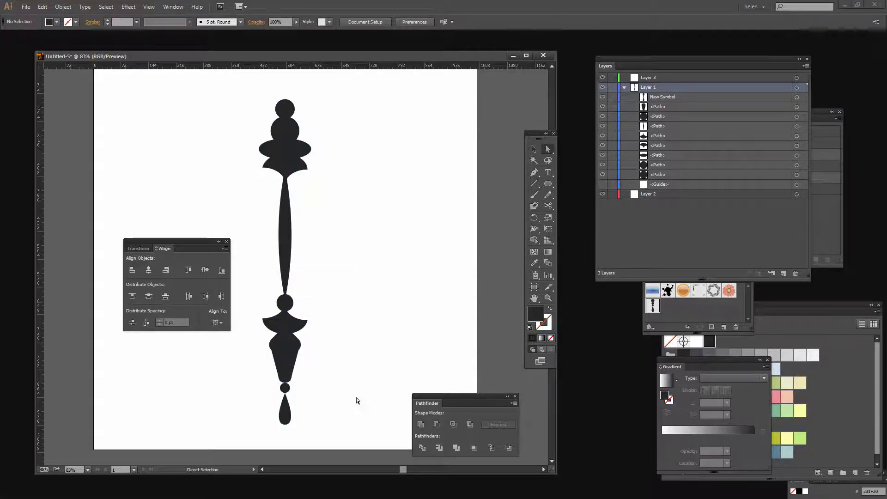
drag(158, 245, 591, 157)
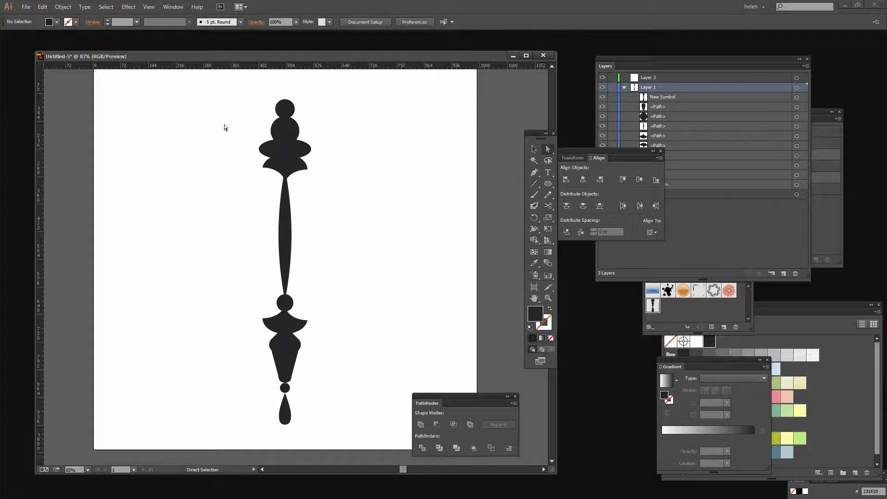
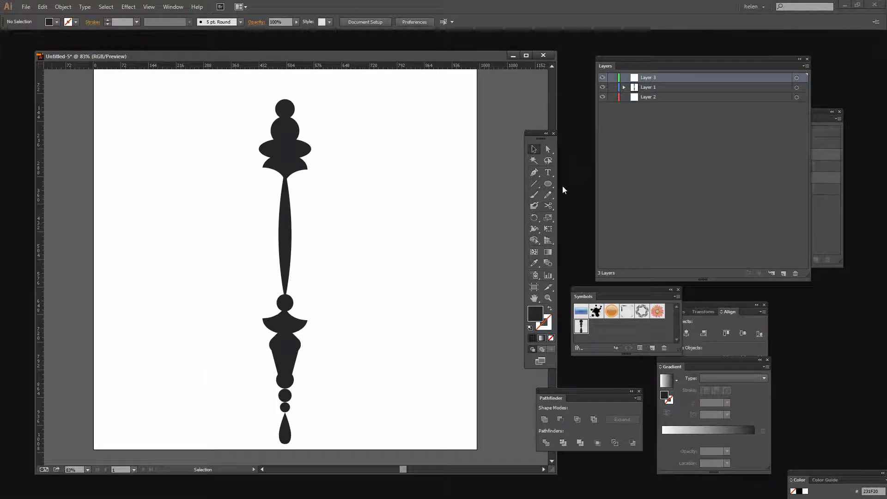
Draw a small ellipse and a larger one about 142 by 84 pt beside the silhouette, then overlap the larger onto the small one's upper half.
click(547, 184)
drag(141, 278, 188, 340)
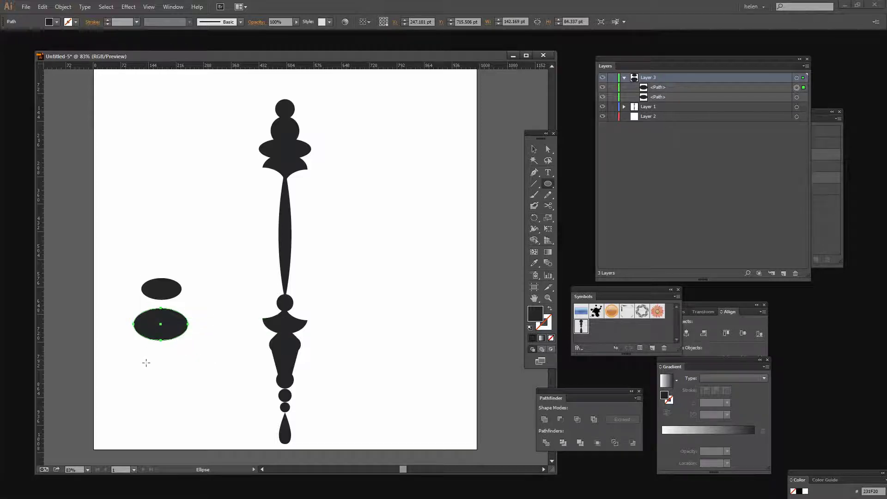
key(v)
drag(178, 331, 178, 278)
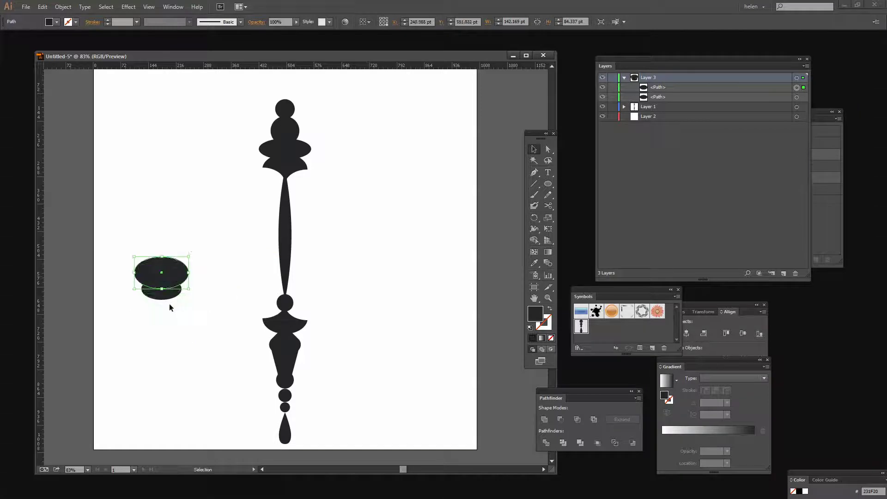
Subtract the larger ellipse from the small one to leave a crescent dish, and move the dish slightly down.
click(168, 304)
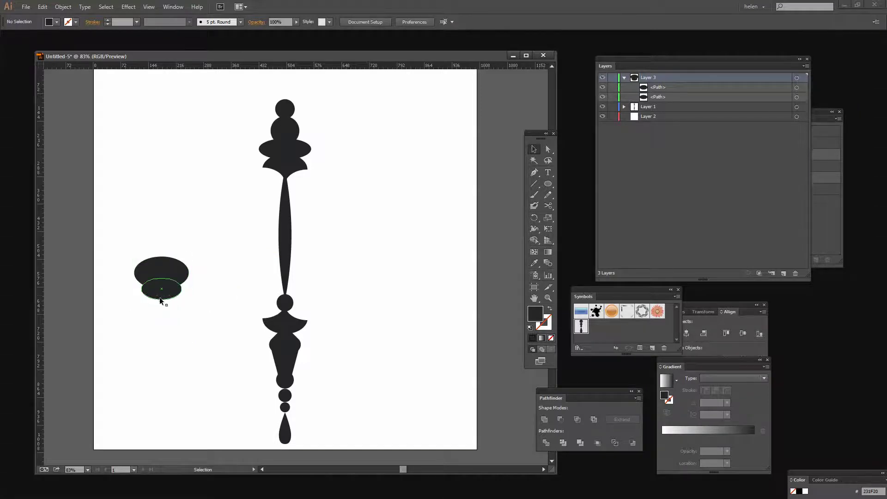
drag(185, 315, 139, 244)
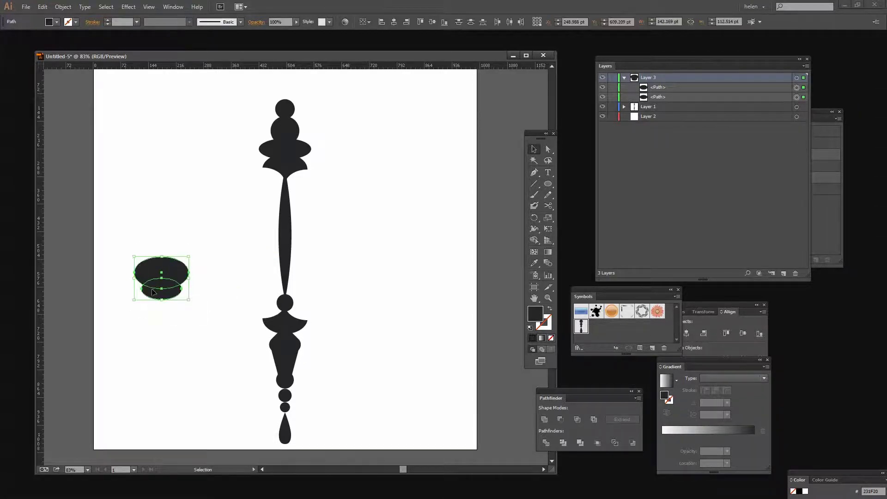
click(560, 419)
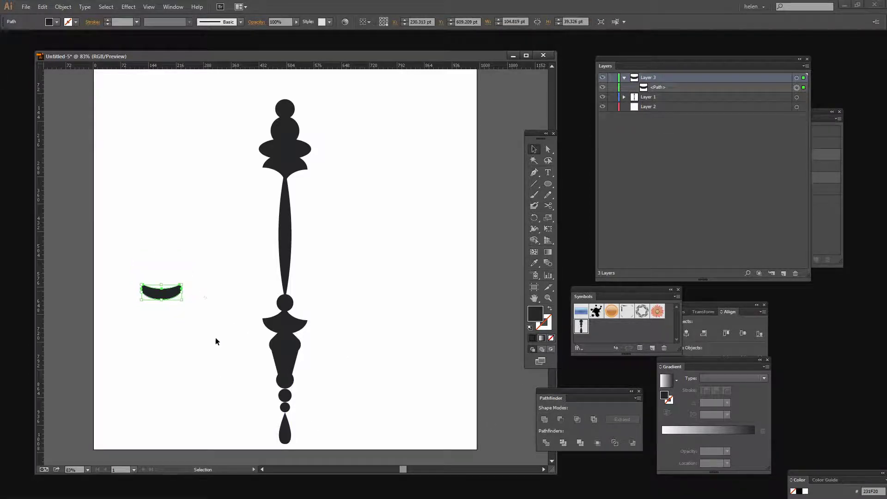
drag(162, 293, 159, 316)
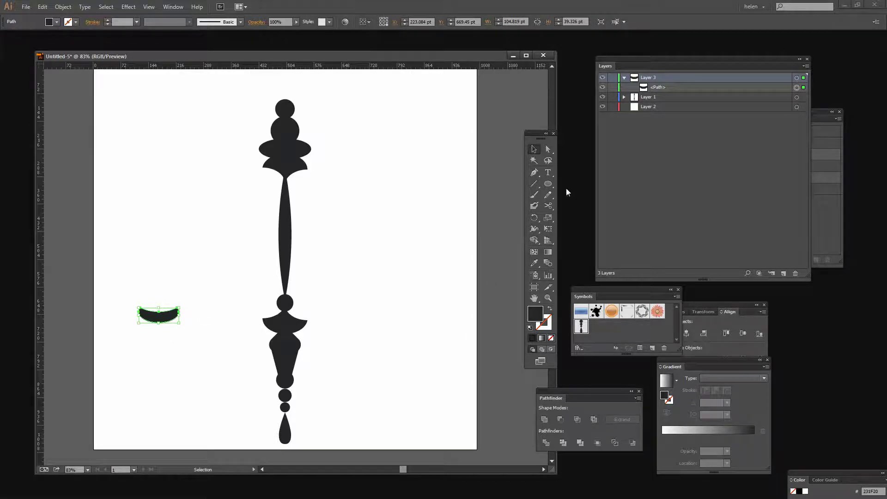
Draw a narrow upright rounded rectangle about 23 by 106 pt as a candle and stand it on the crescent's centre.
drag(548, 186, 573, 195)
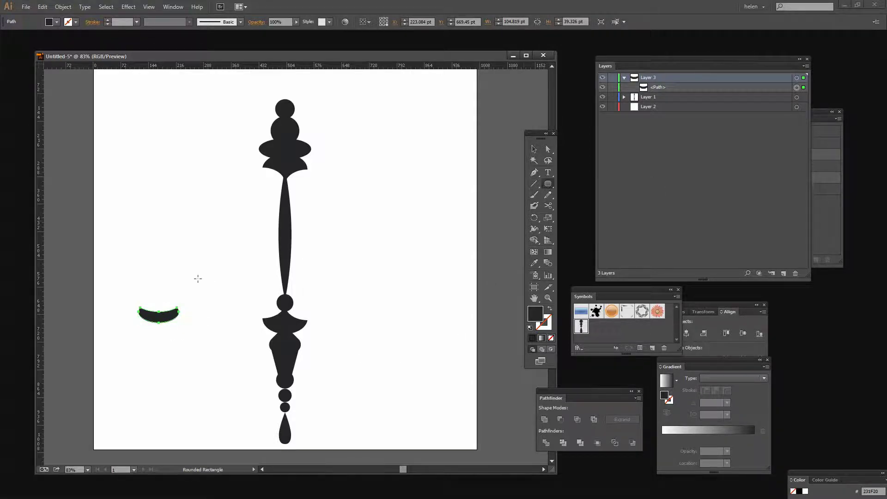
drag(157, 251, 158, 303)
key(v)
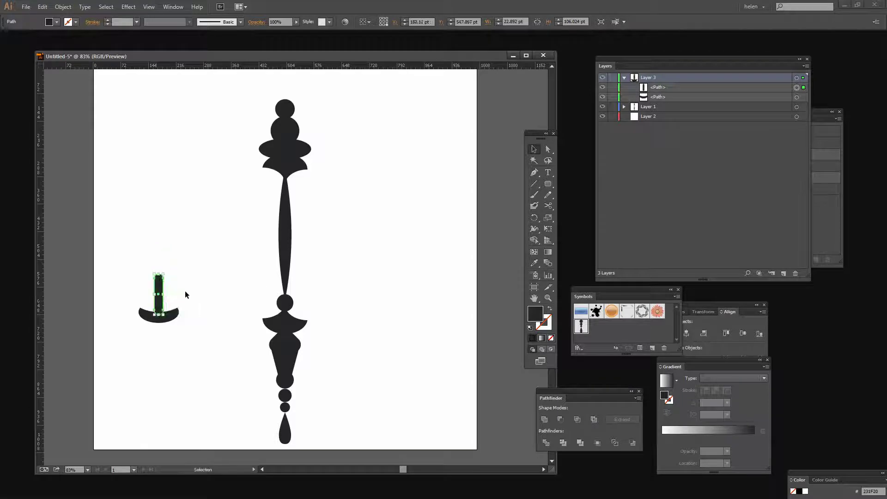
click(229, 328)
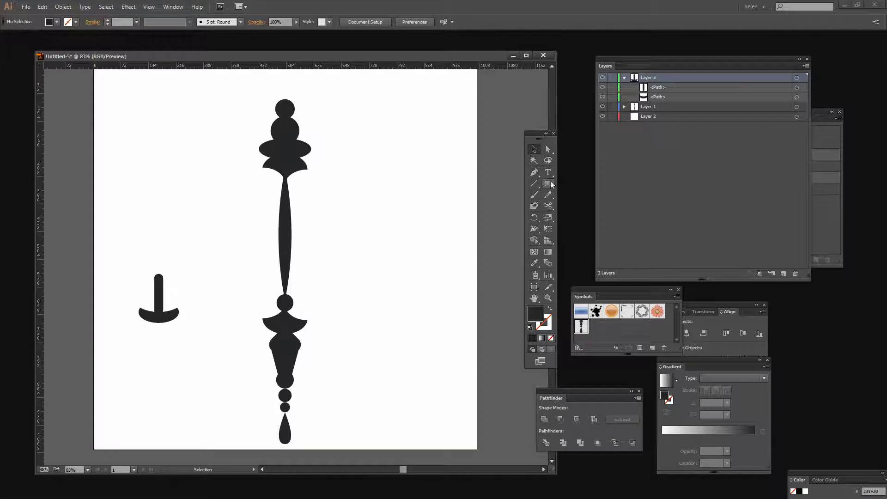
Trim the candle's rounded top with a subtracted ellipse about 105 by 47 pt, and unite the candle with the crescent dish.
drag(551, 184, 577, 203)
drag(138, 263, 180, 280)
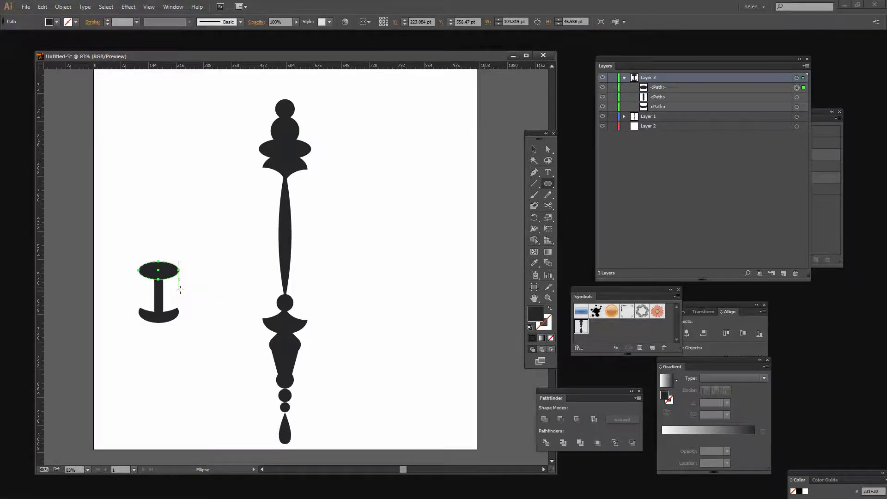
key(v)
drag(204, 297, 160, 274)
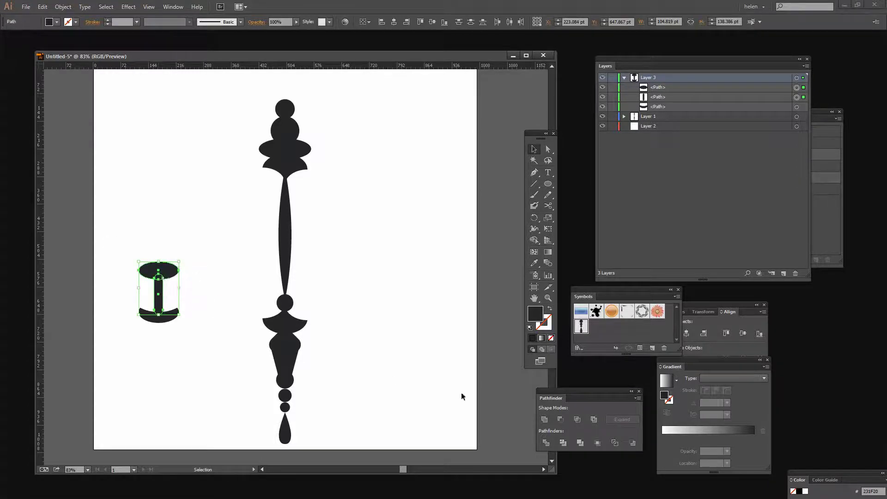
click(561, 418)
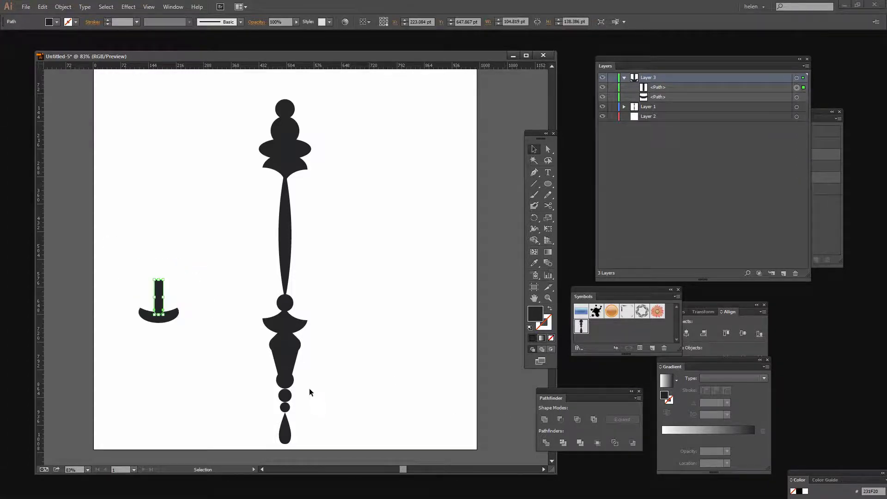
click(217, 293)
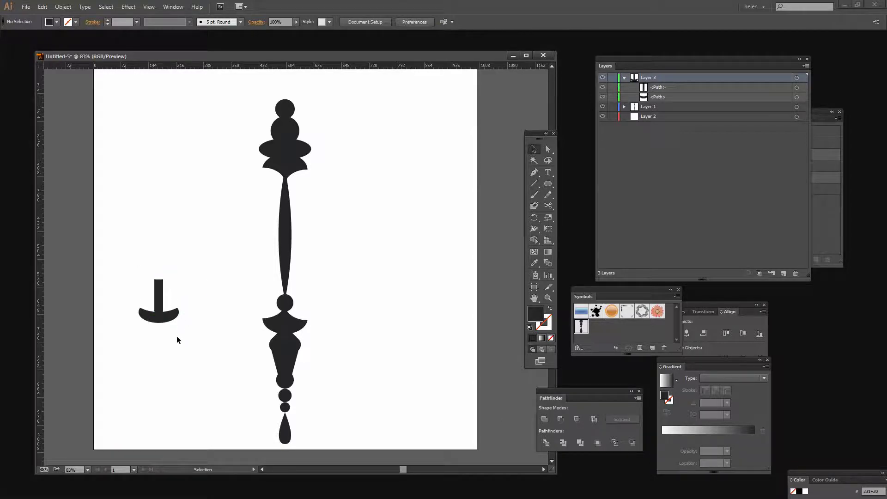
drag(191, 341, 132, 293)
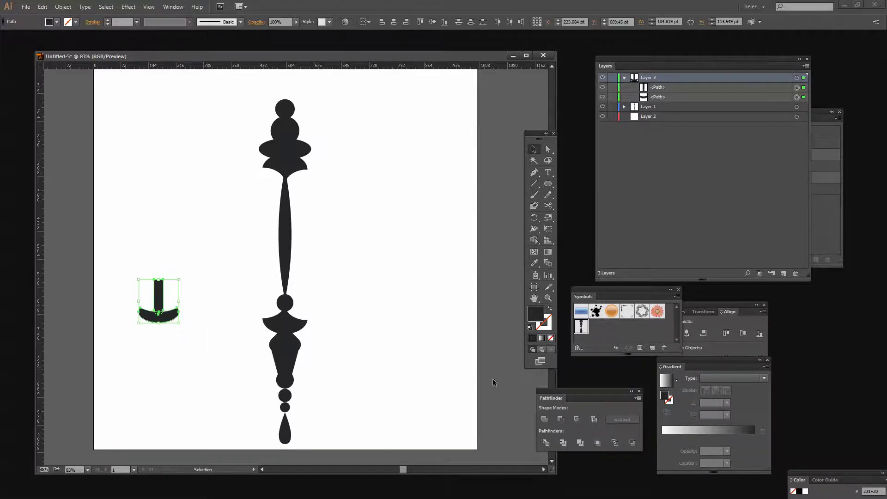
click(544, 420)
Draw a flame ellipse about 24 by 53 pt above the candle and convert its top anchor point to a corner.
click(548, 183)
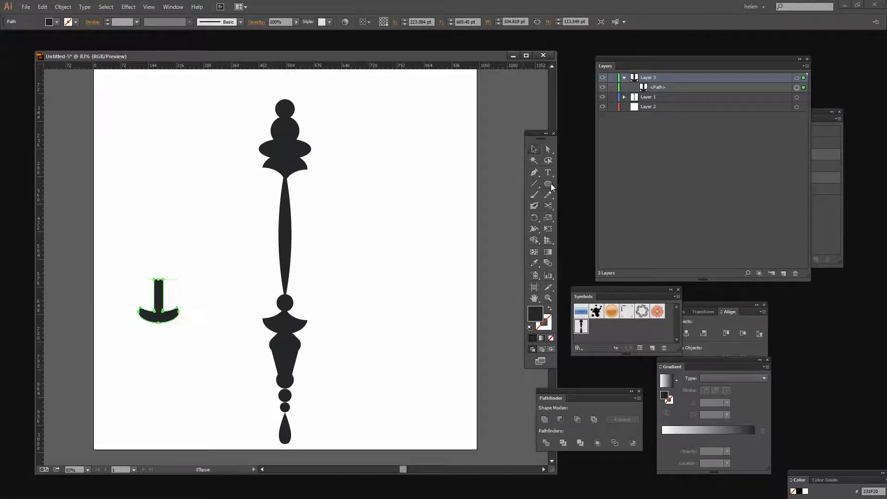
drag(146, 217, 155, 239)
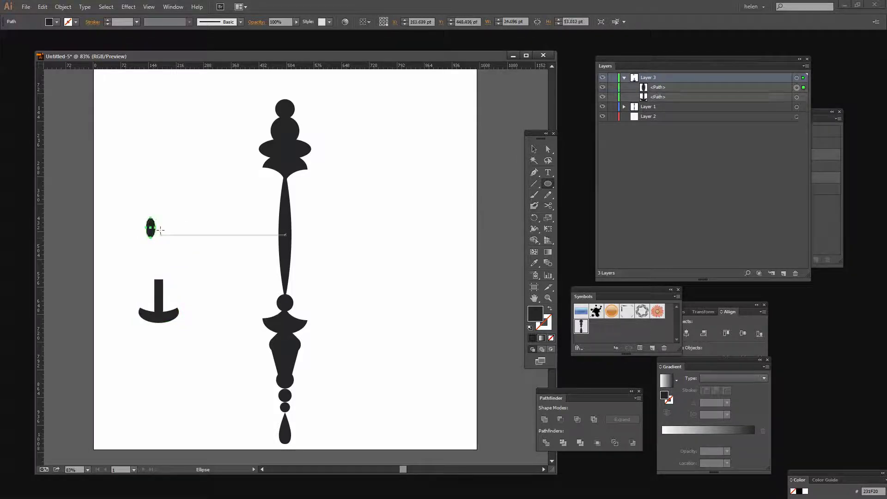
click(548, 150)
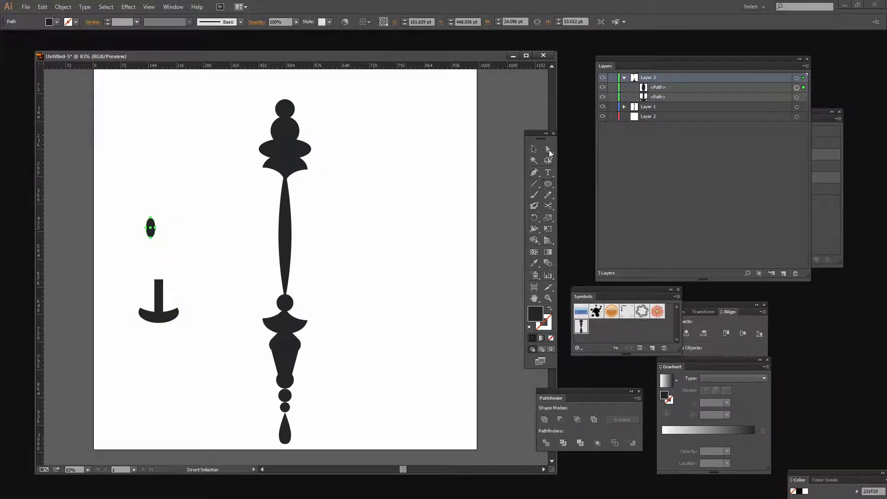
click(150, 220)
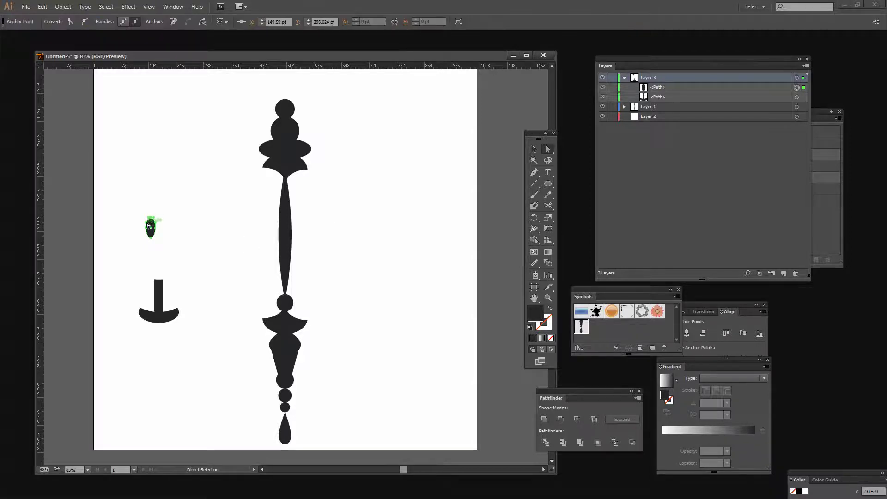
click(69, 22)
click(172, 243)
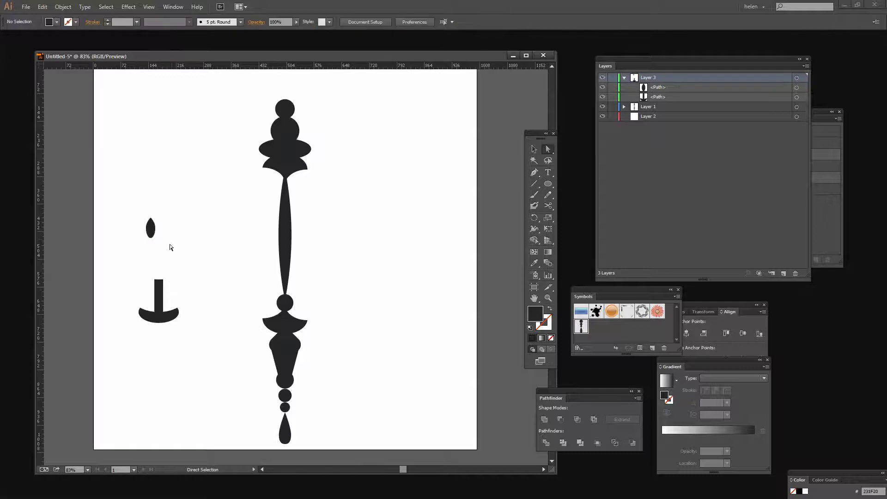
Place the flame on top of the candle and unite it with the candle and dish.
click(534, 149)
drag(153, 235, 159, 276)
click(223, 388)
drag(213, 371, 137, 255)
click(544, 419)
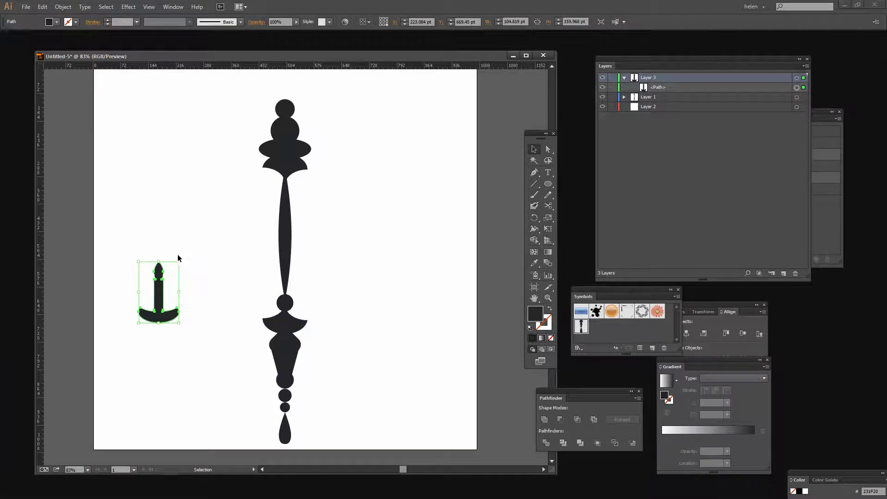
Scale the candle down proportionally to about 82 pt wide, duplicate it nearer the silhouette, and set the outer candle farther out and higher.
drag(179, 262, 176, 276)
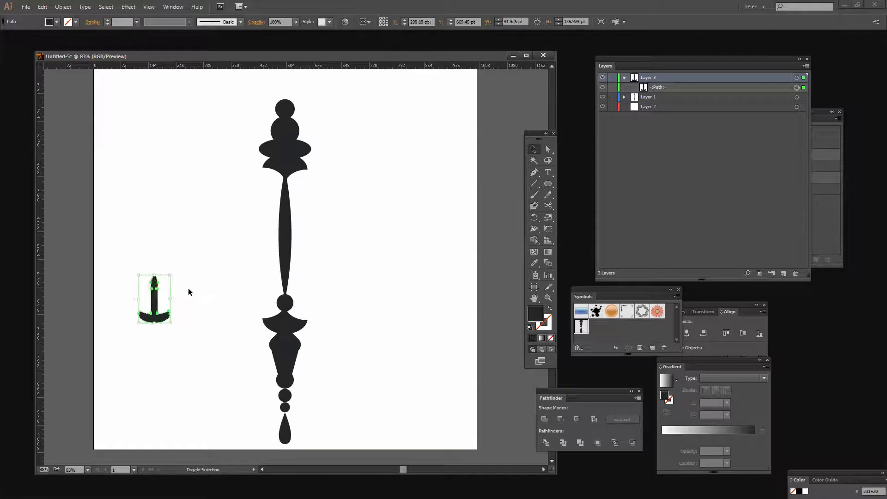
click(188, 288)
drag(154, 318, 203, 321)
mouse_move(139, 305)
mouse_down()
mouse_move(185, 300)
mouse_move(139, 302)
mouse_up()
click(184, 353)
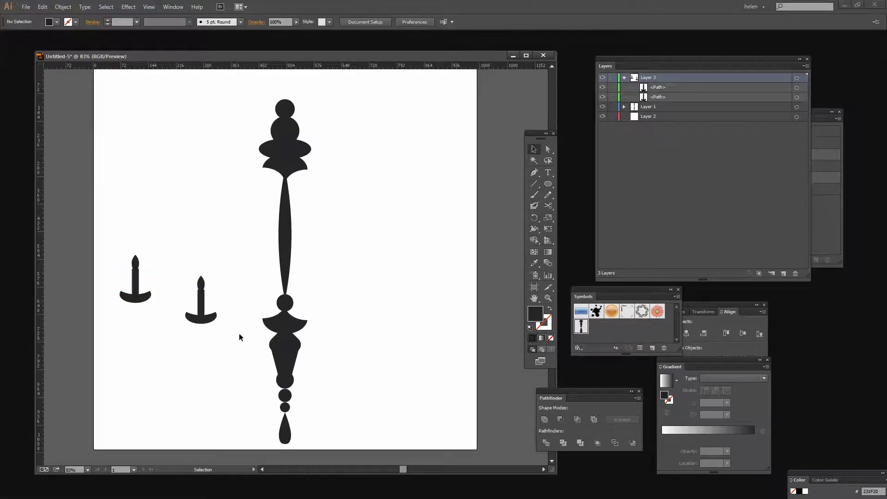
Draw an unfilled, stroked arm path from the outer candle dish under the inner dish to the column, with both spans sagging downward.
click(533, 172)
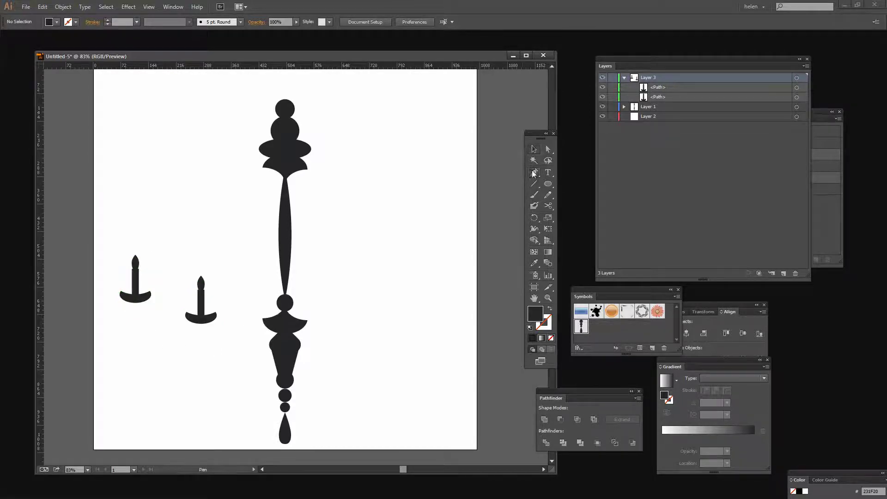
click(135, 300)
drag(135, 333, 141, 332)
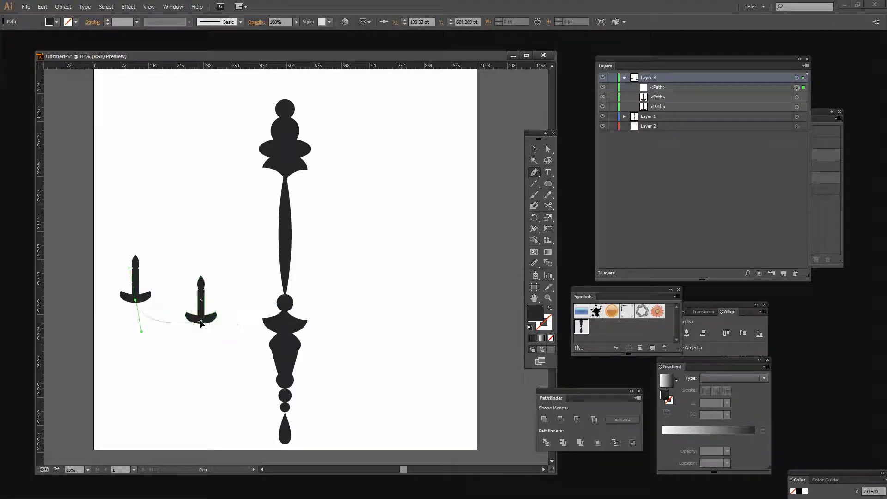
drag(201, 322, 217, 298)
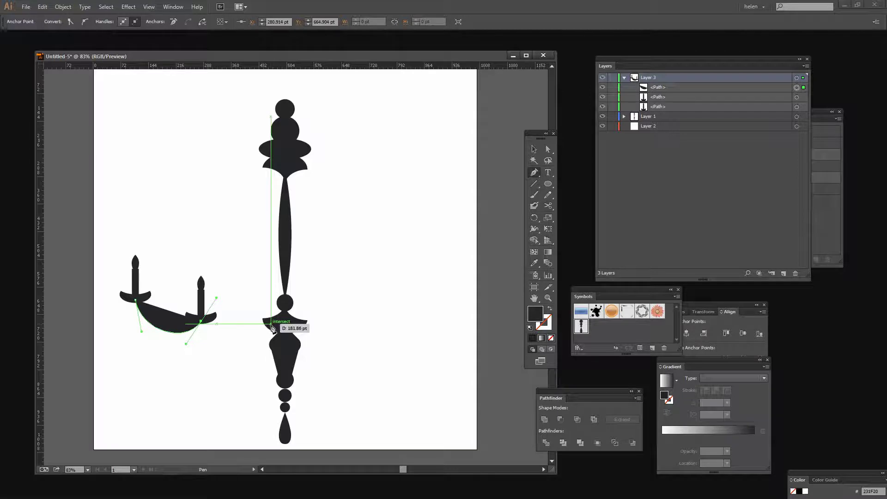
drag(270, 328, 281, 310)
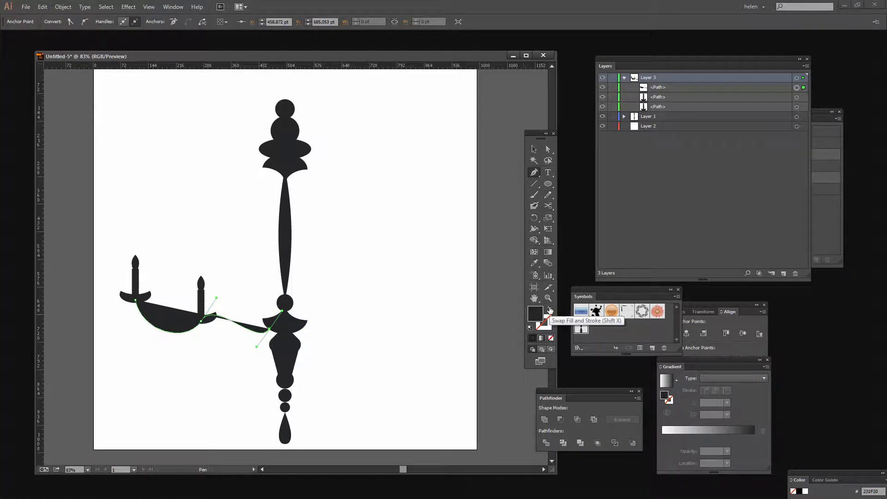
click(550, 309)
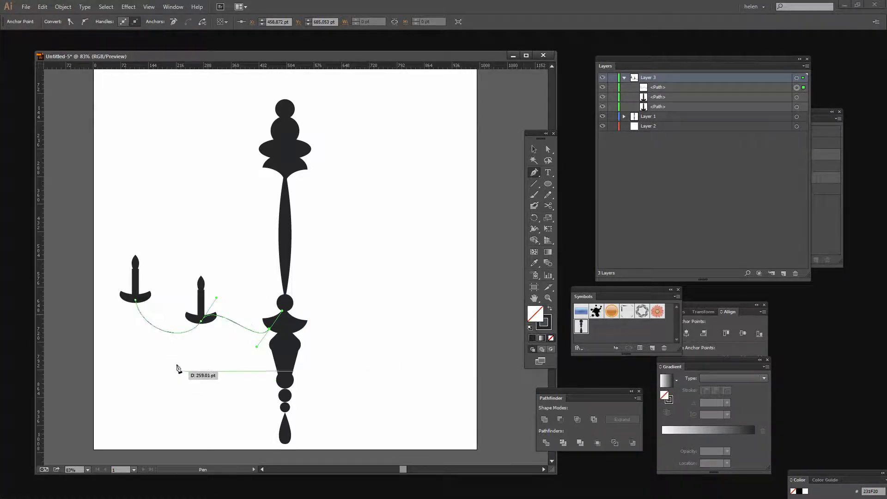
click(547, 148)
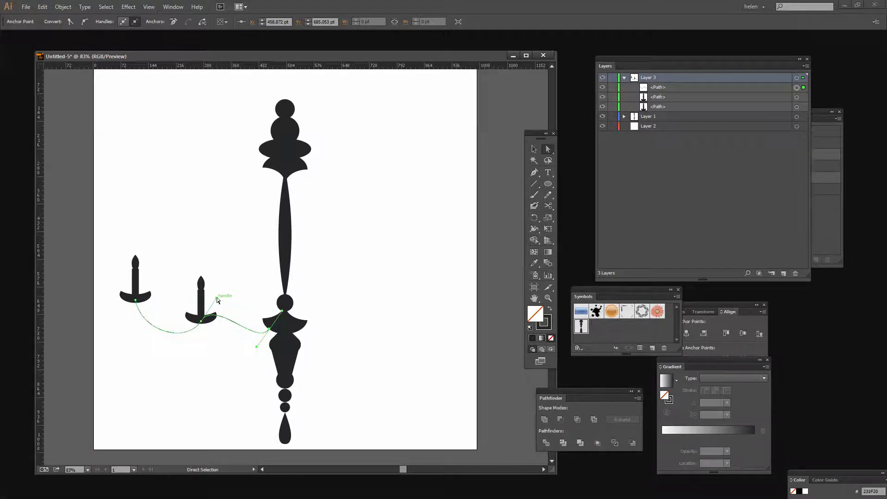
drag(217, 300, 220, 346)
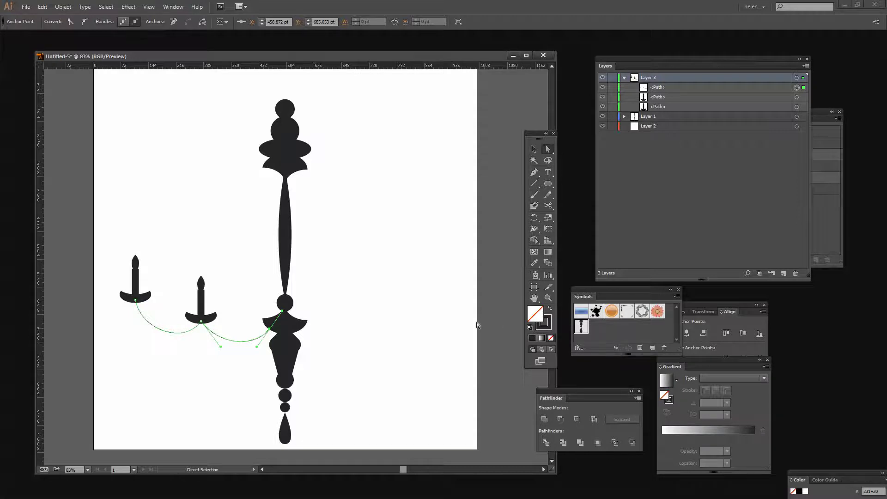
Set the arm path's stroke weight to 8 pt and apply the variable width profile with two bulges.
click(534, 148)
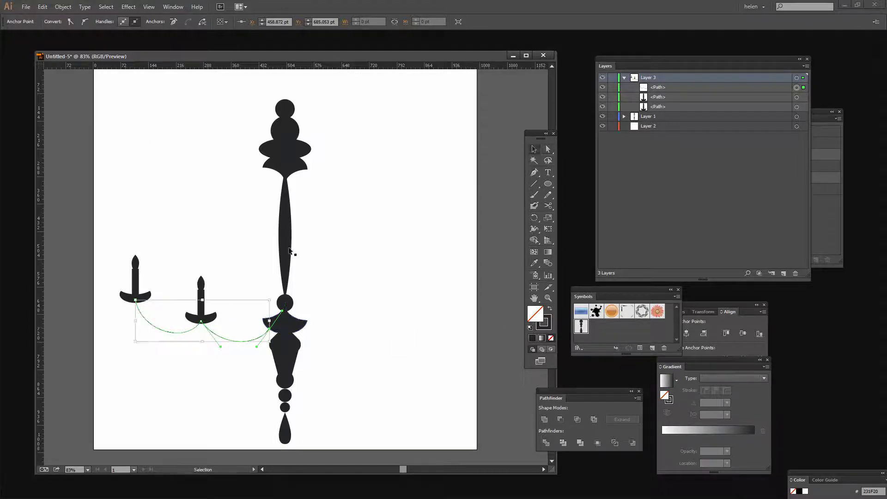
click(178, 335)
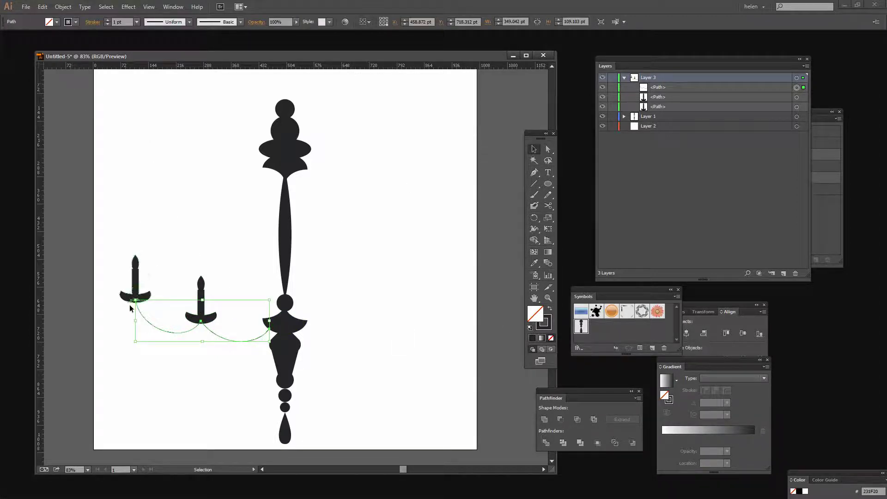
click(107, 20)
click(107, 20)
click(107, 20)
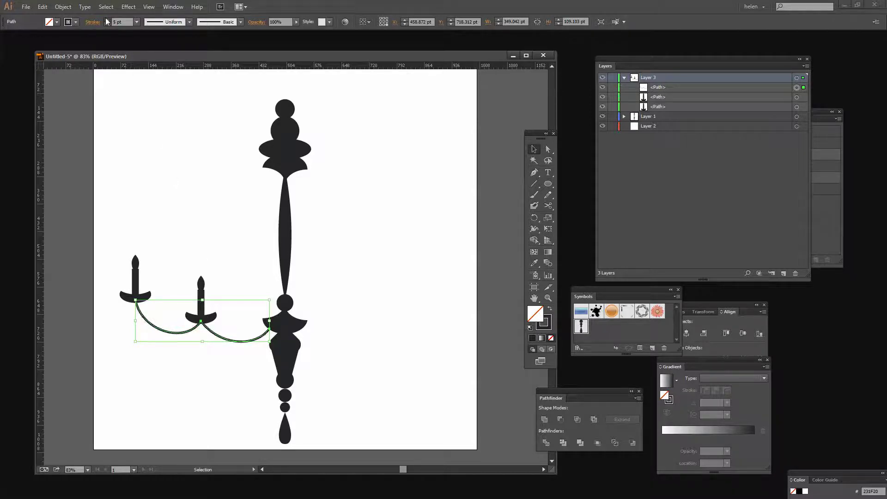
click(107, 20)
click(107, 20)
click(107, 20)
click(107, 19)
click(189, 22)
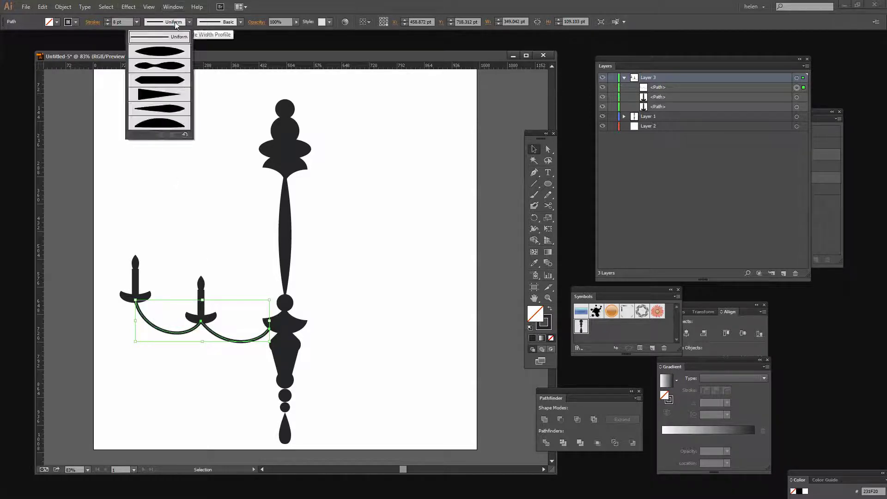
click(172, 67)
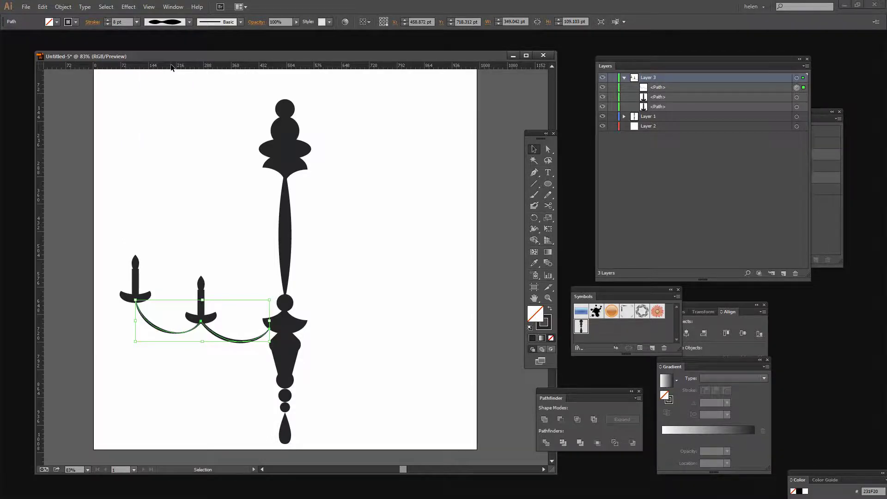
click(156, 433)
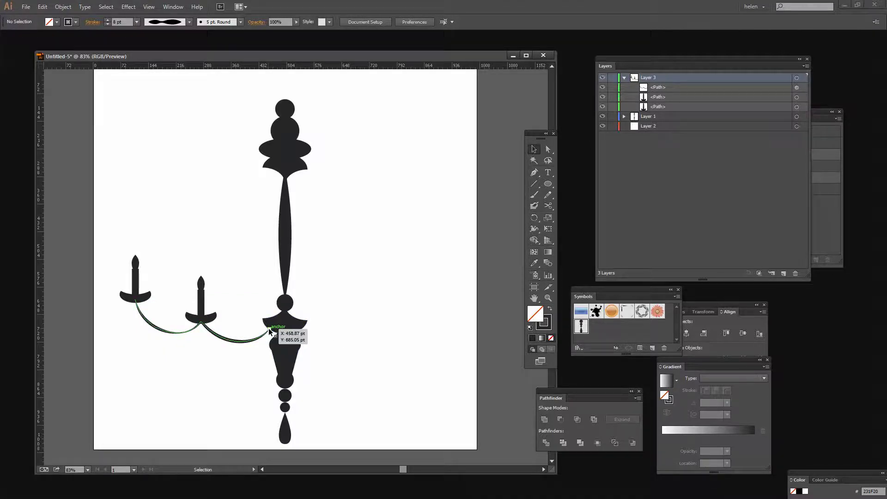
Move the arm's column-end anchor slightly up and inward so the end overlaps the column's flared ornament.
key(a)
click(271, 330)
drag(271, 332, 275, 327)
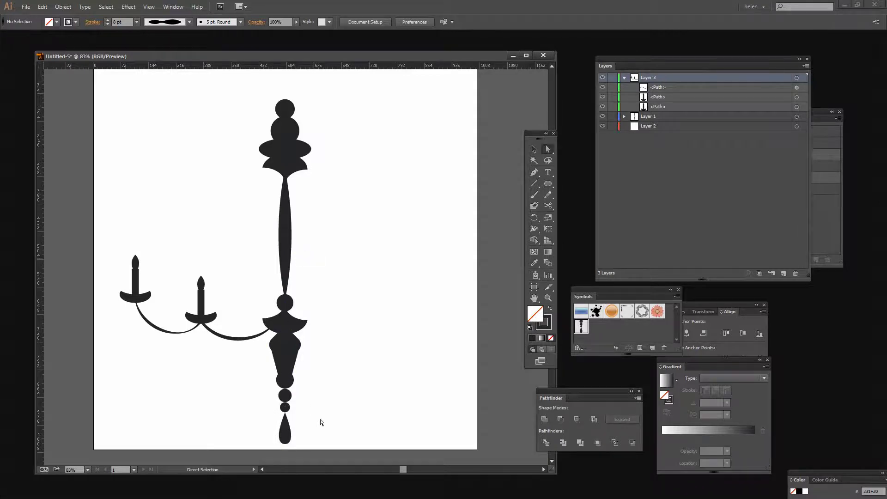
Draw a thin 1 pt curved chain from the outer dish's inner tip up to the column's upper flared ornament, and adjust its lower handle.
click(175, 333)
key(p)
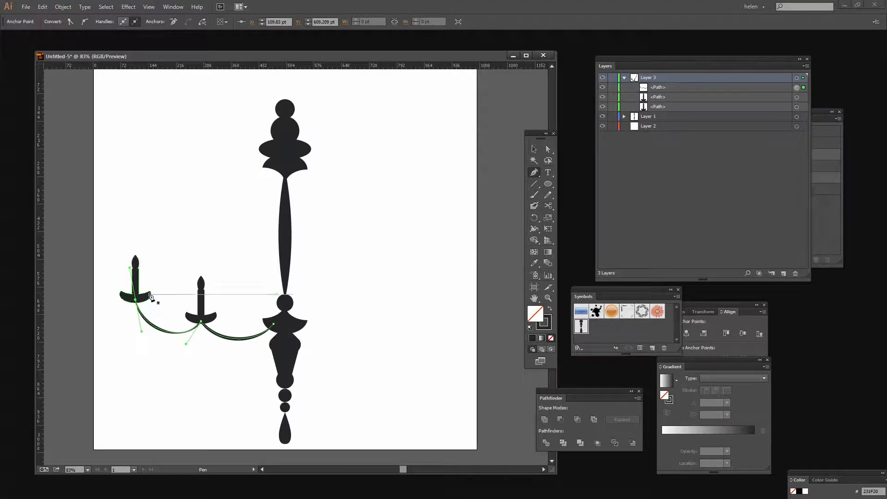
drag(149, 294, 157, 342)
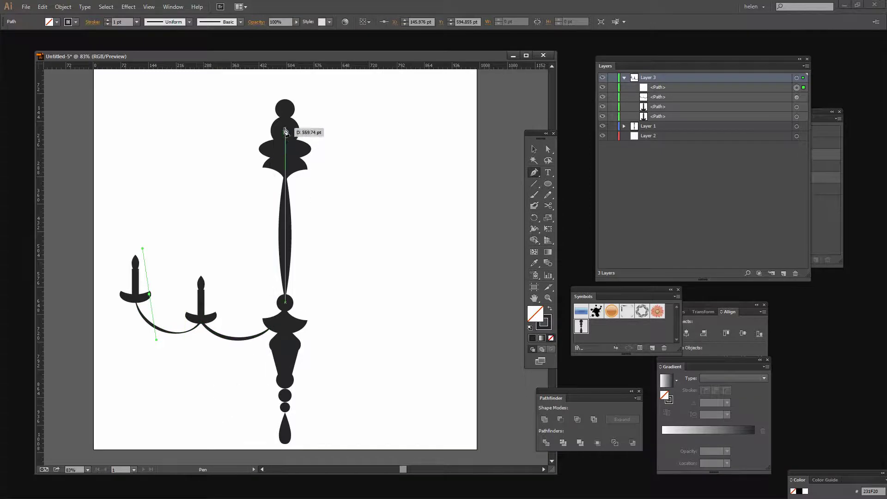
drag(264, 164, 263, 108)
scroll(366, 273, down, 5)
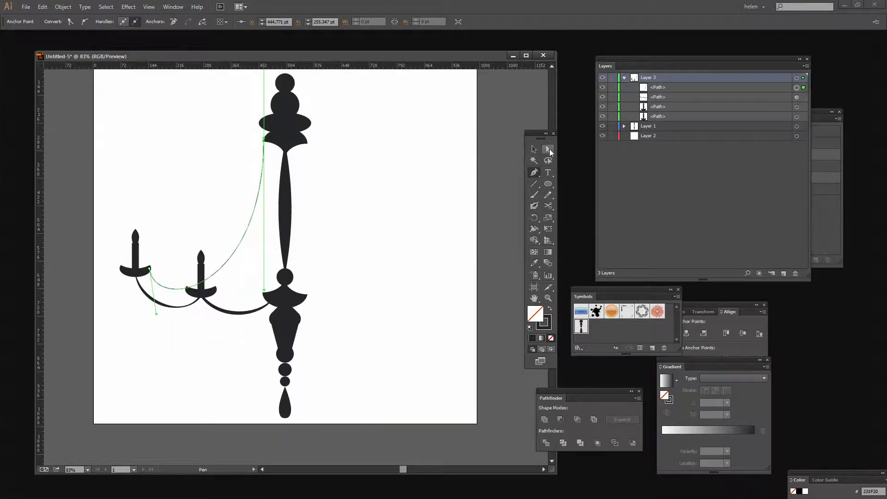
click(548, 150)
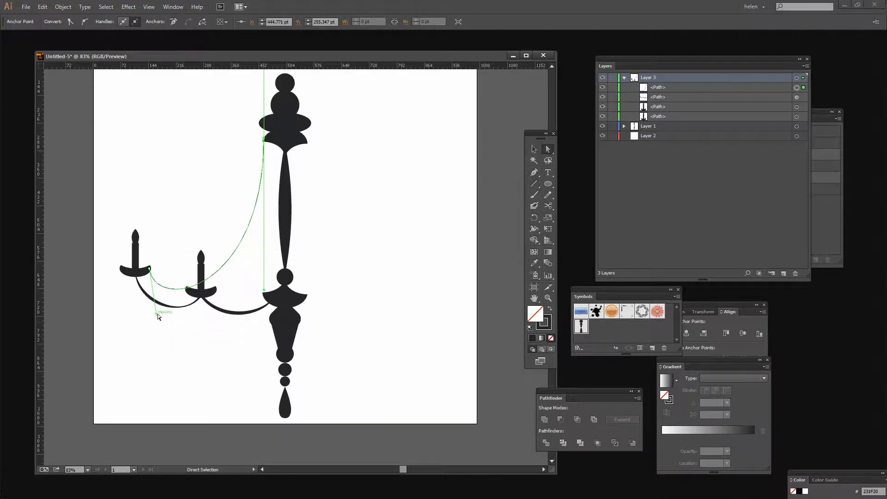
drag(156, 316, 164, 313)
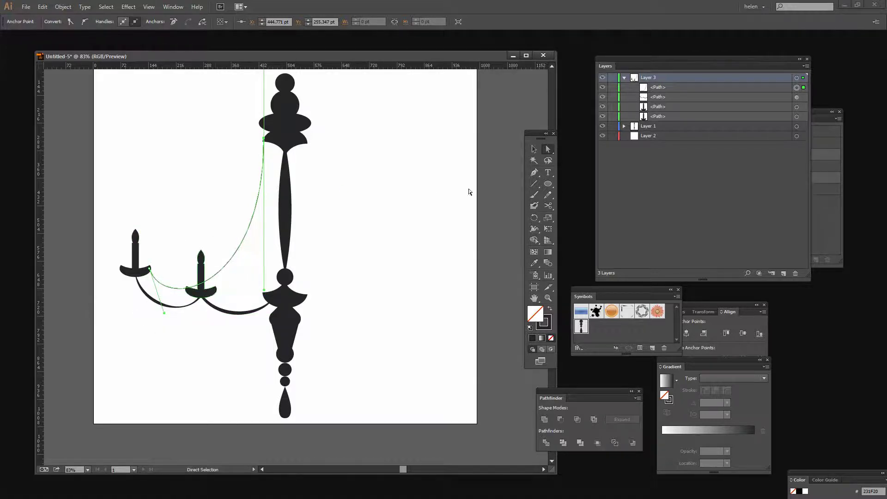
Draw a second chain curve from the inner dish's column-side tip up to the upper flared ornament, and widen its sag toward the column.
click(534, 172)
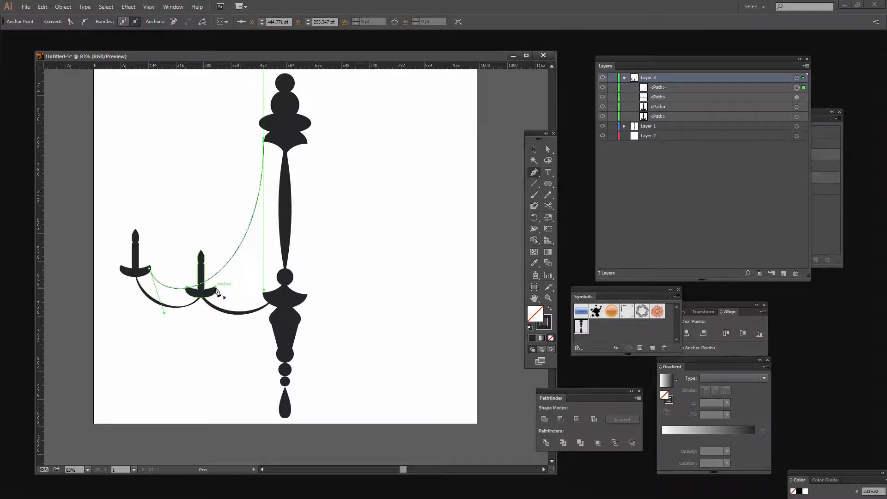
drag(215, 290, 226, 329)
drag(269, 304, 263, 86)
key(a)
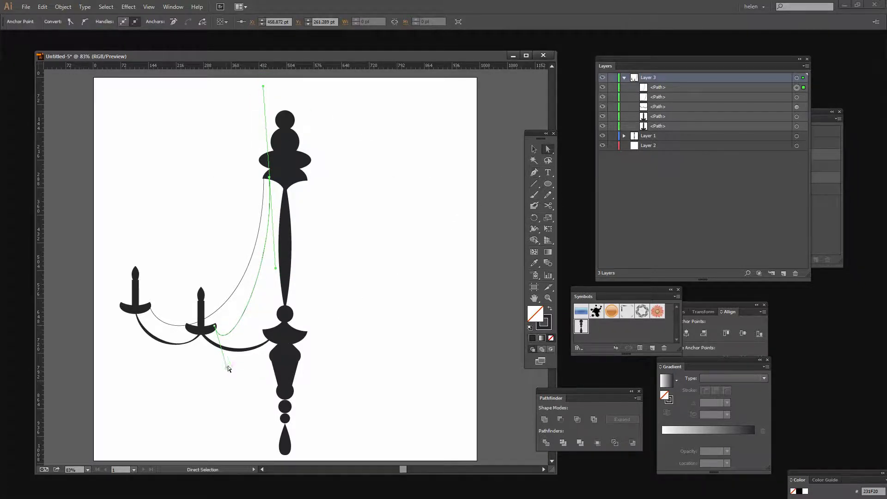
drag(227, 366, 257, 367)
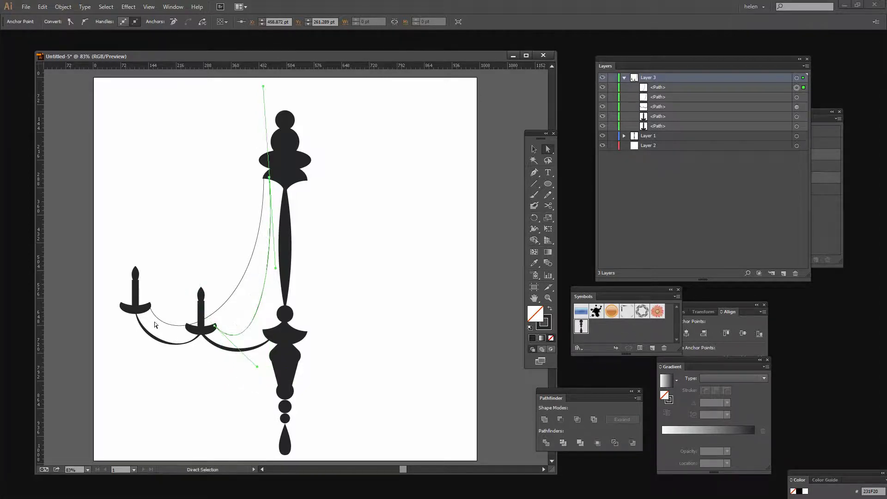
click(191, 435)
key(v)
Draw a thin hanging path below the arm from the outer dish through the inner dish's base to the column's lower ornament.
scroll(186, 435, down, 4)
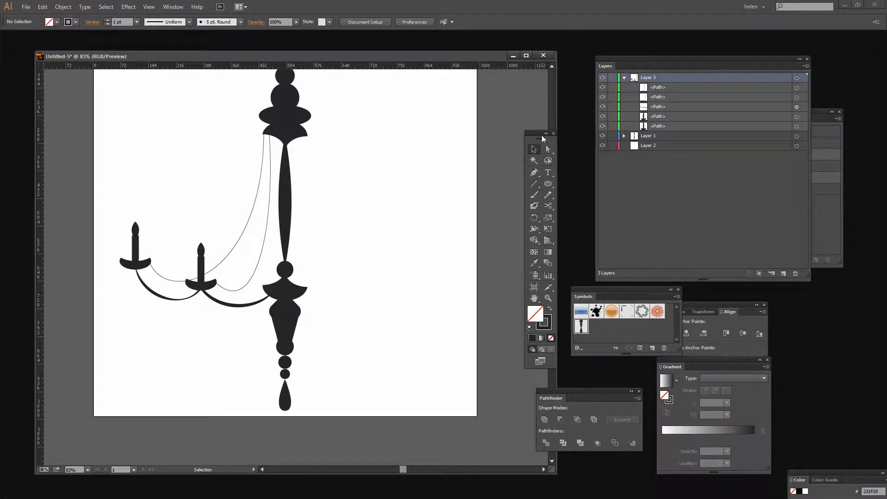
click(534, 172)
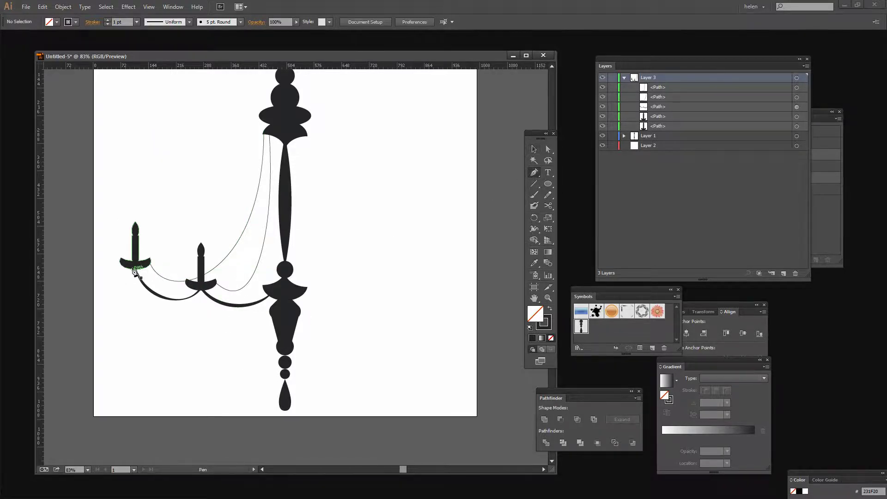
drag(133, 268, 132, 293)
drag(200, 288, 221, 211)
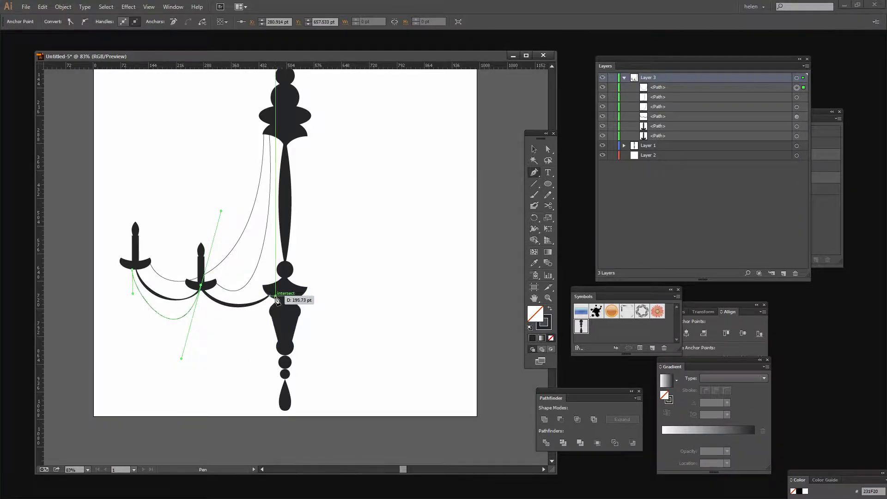
drag(276, 297, 295, 232)
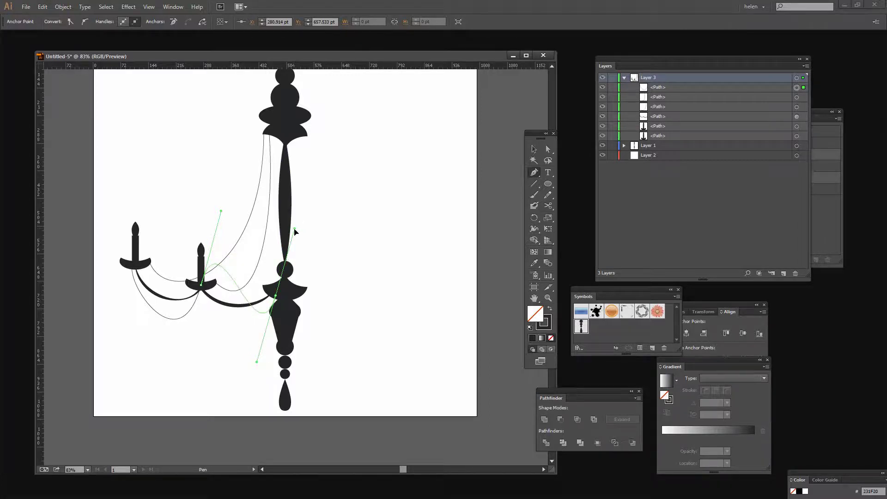
Reshape the hanging path's handles so its span between the inner dish and the column sags evenly below the arm.
click(548, 149)
click(547, 150)
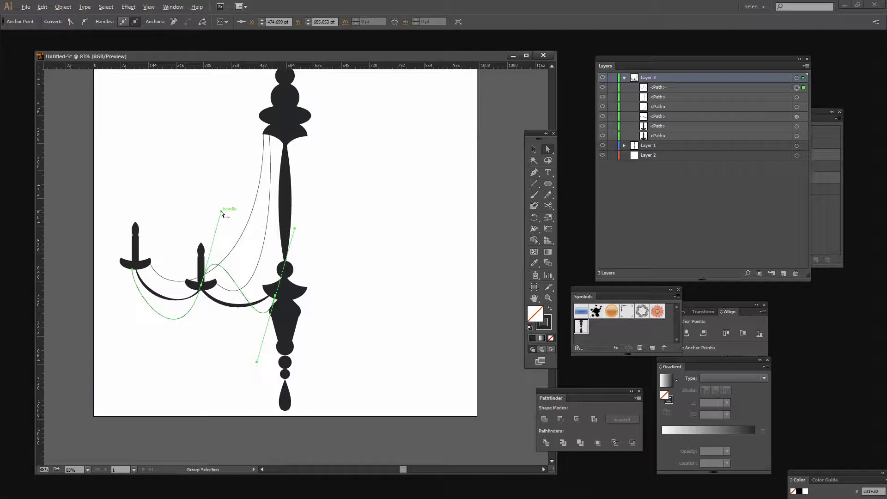
drag(221, 212, 171, 354)
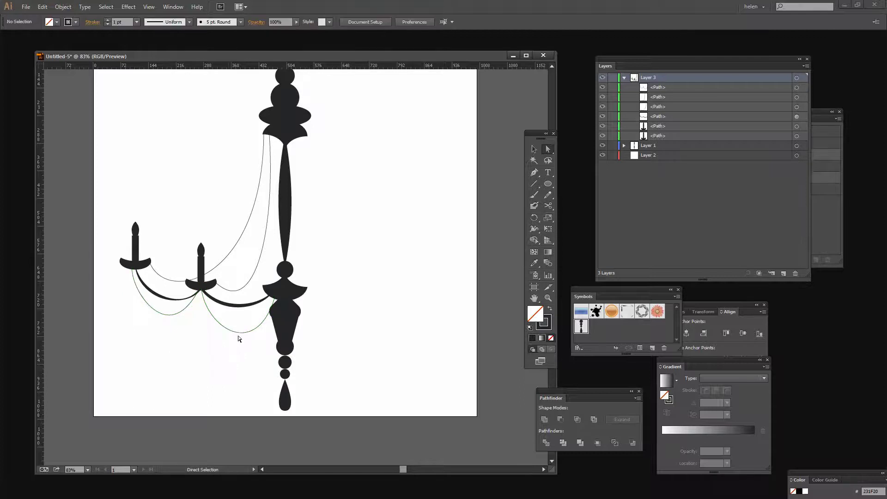
drag(280, 270, 264, 350)
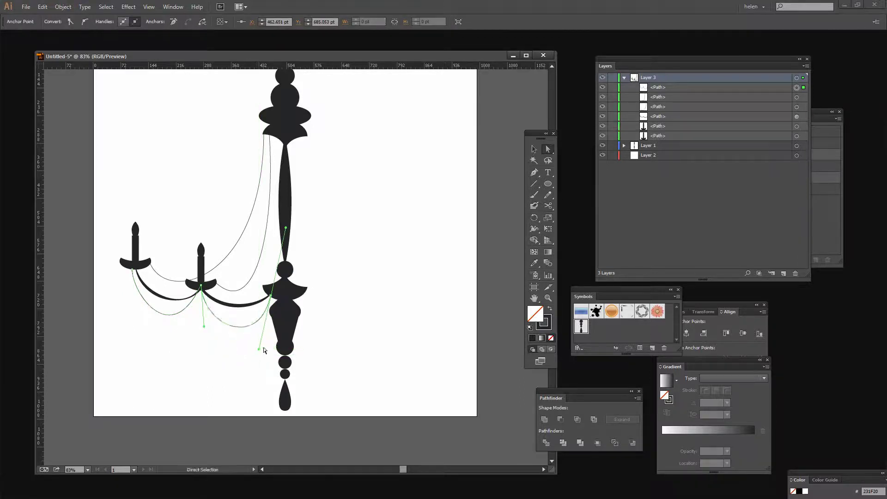
click(398, 190)
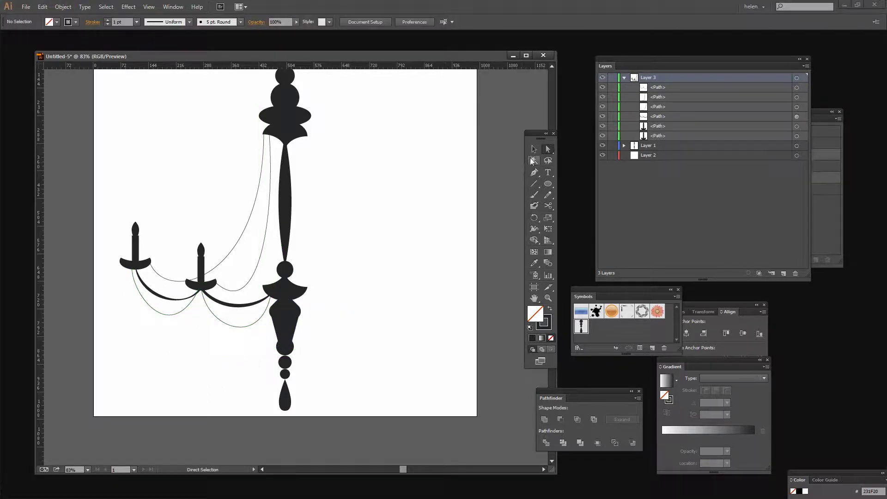
Draw a second, lower hanging path with the Pen tool from the outer dish through the inner dish's base to the column's lower flared ornament.
click(534, 173)
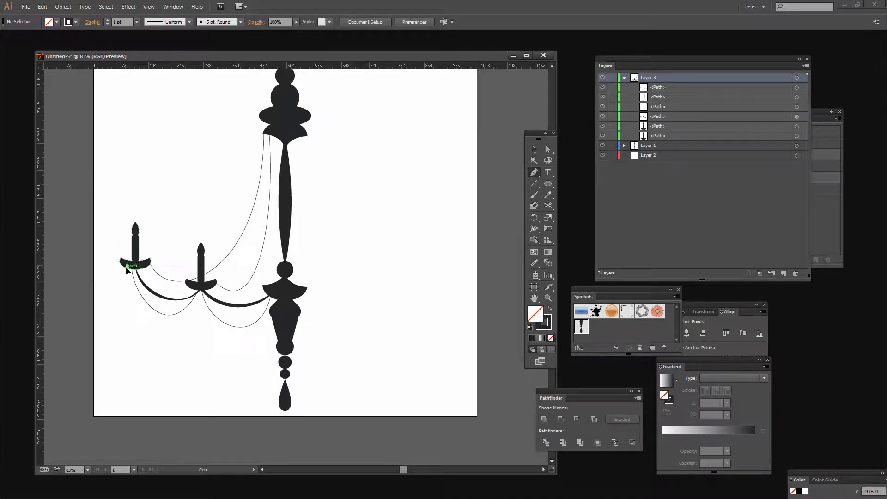
drag(126, 266, 127, 330)
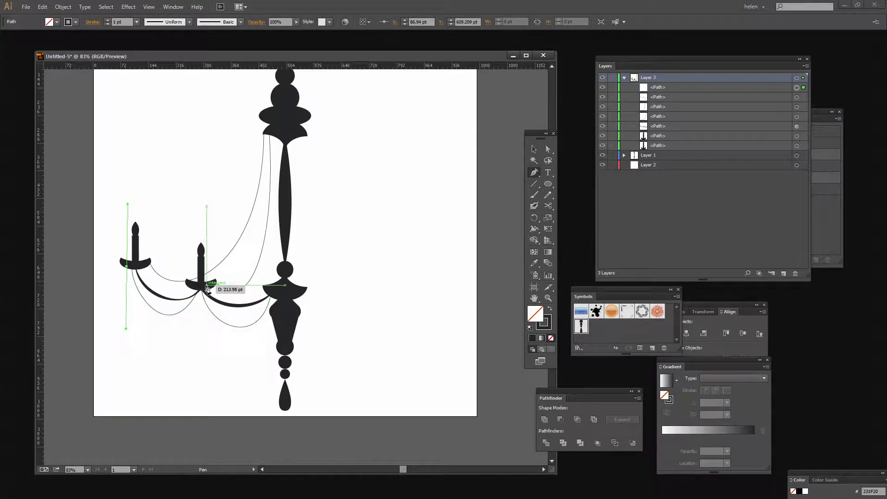
drag(206, 286, 209, 335)
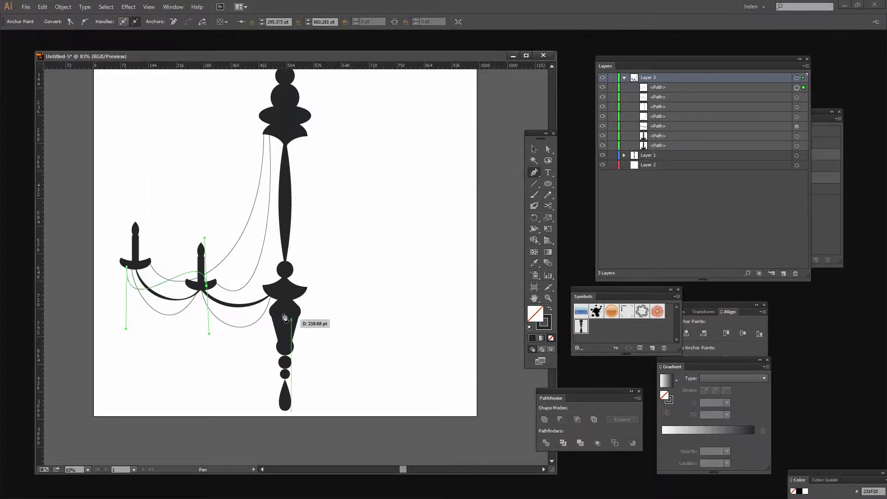
drag(276, 295, 296, 216)
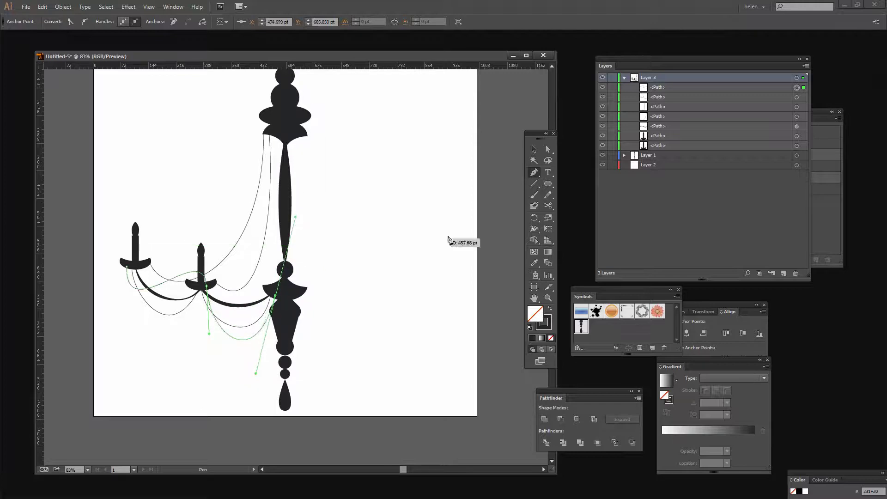
Reshape the new hanging path so both spans sag below the first one, and align its anchors with the outer and inner dish bases.
click(547, 149)
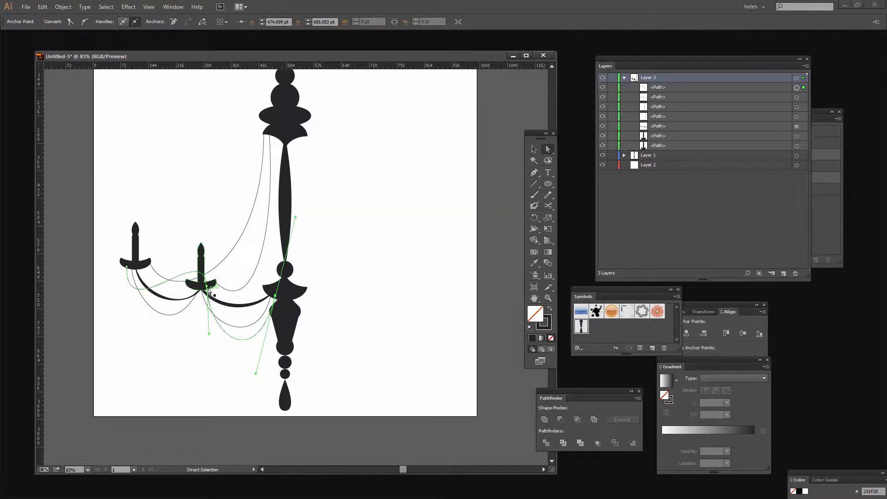
click(207, 288)
drag(205, 238, 179, 373)
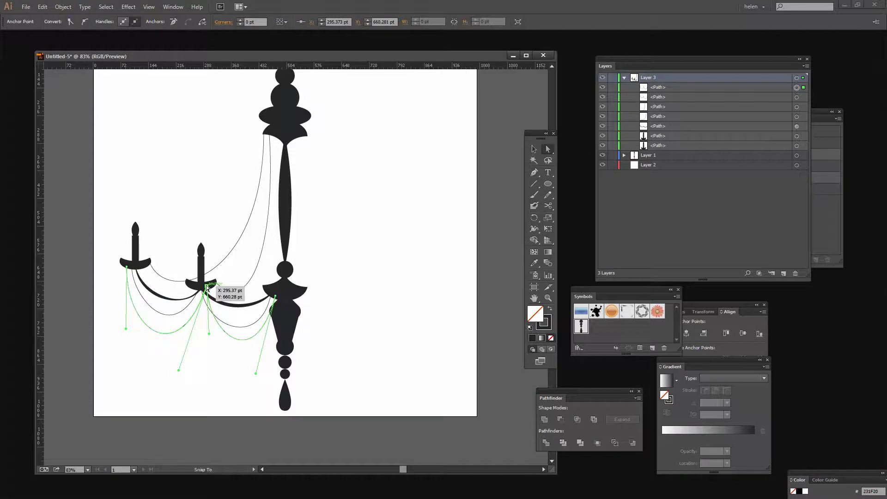
drag(206, 284, 203, 287)
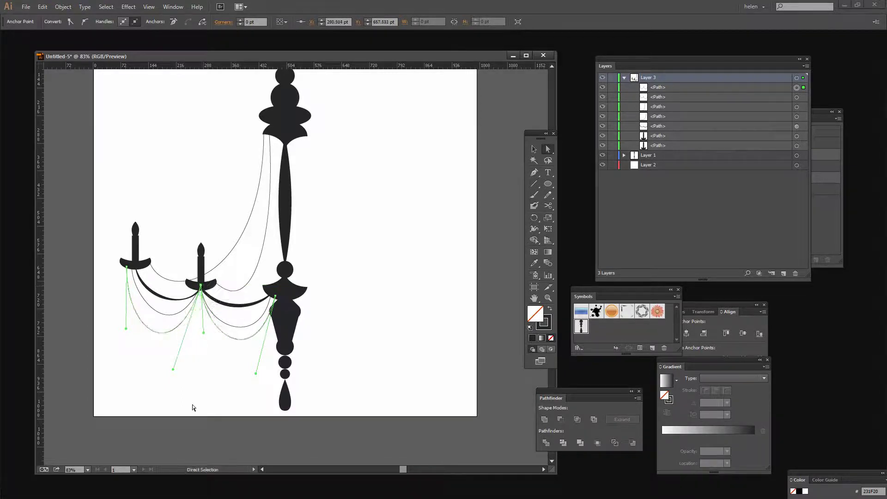
click(276, 298)
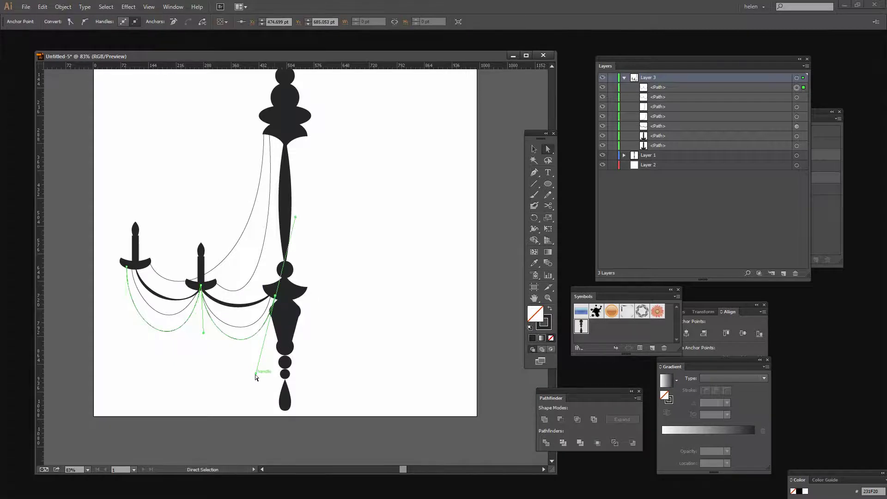
drag(255, 372, 252, 376)
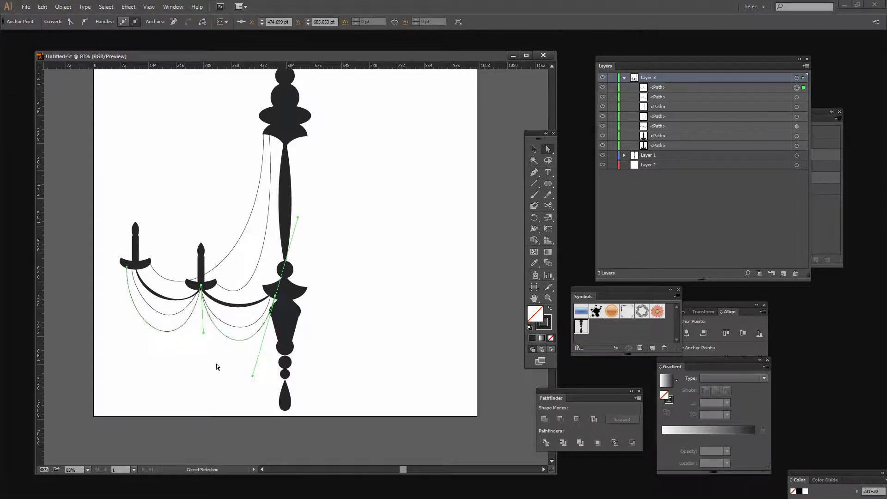
drag(127, 267, 133, 269)
click(351, 351)
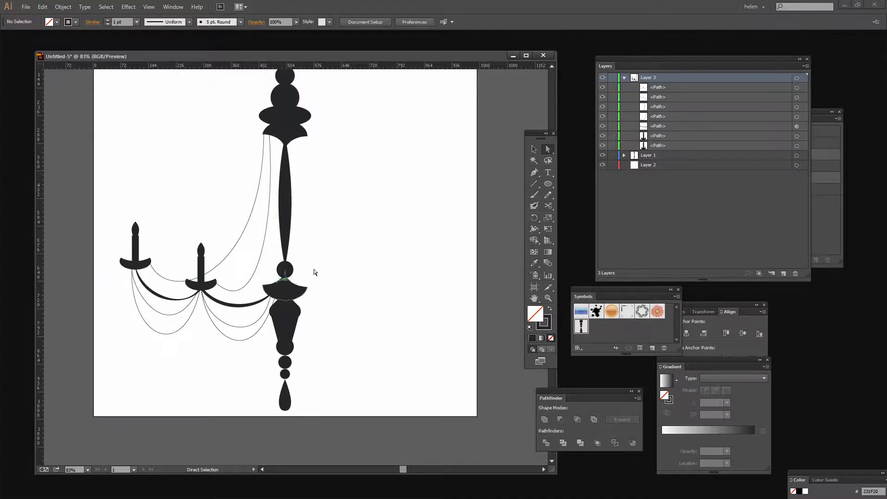
Set the stroke weight of the upper chain running from the outer dish to the column to 8 pt.
click(534, 149)
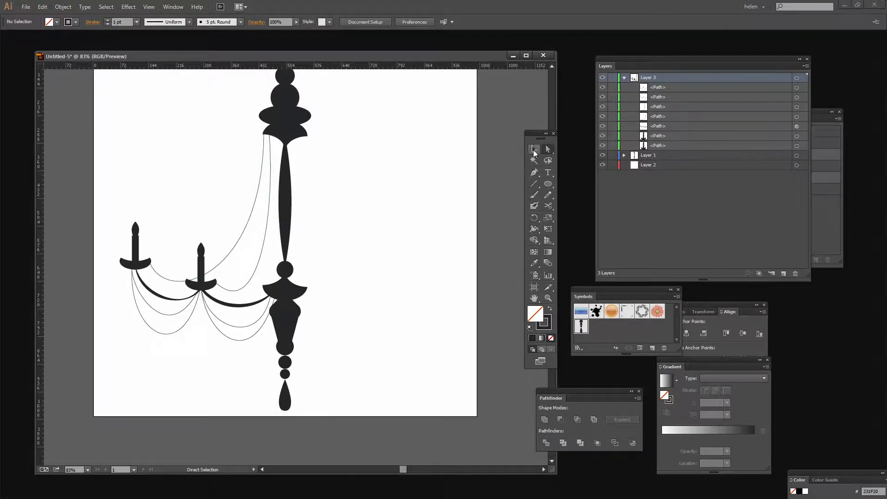
click(234, 246)
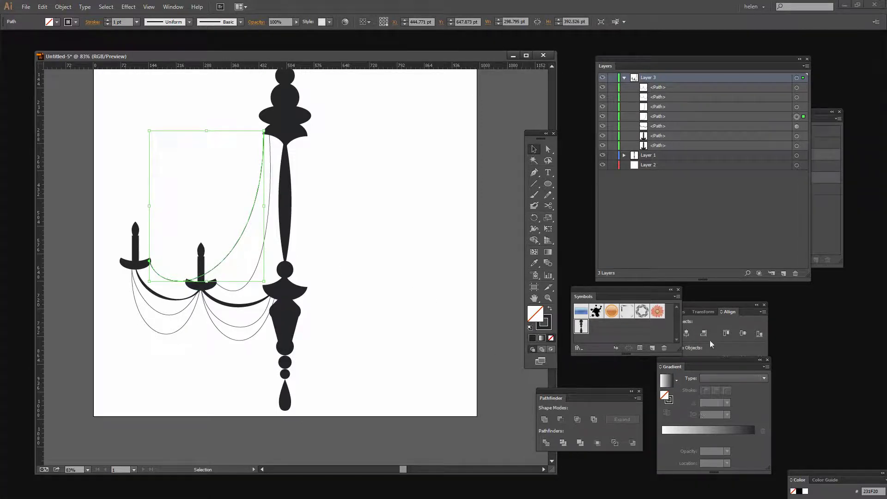
drag(632, 66, 708, 215)
click(712, 118)
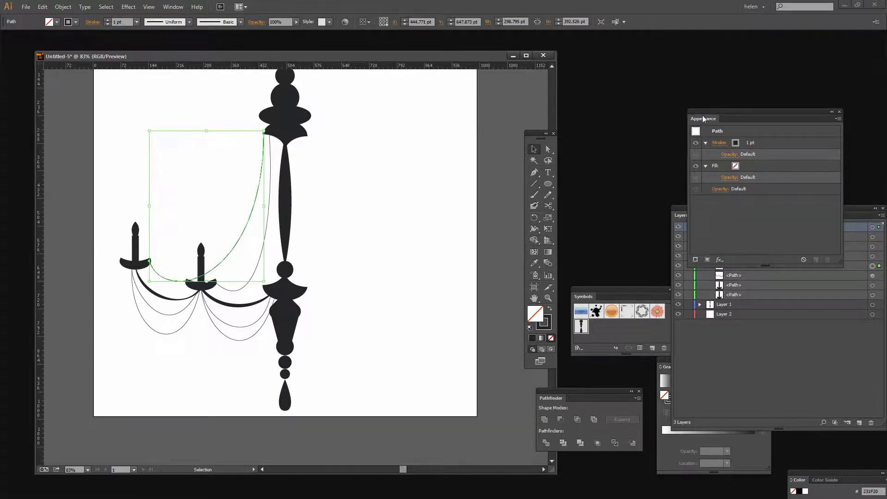
drag(740, 111, 575, 103)
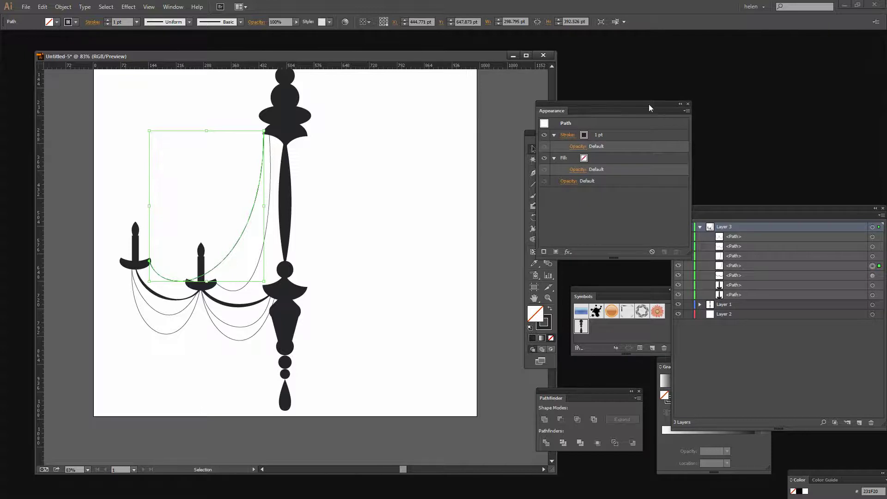
drag(648, 105, 476, 124)
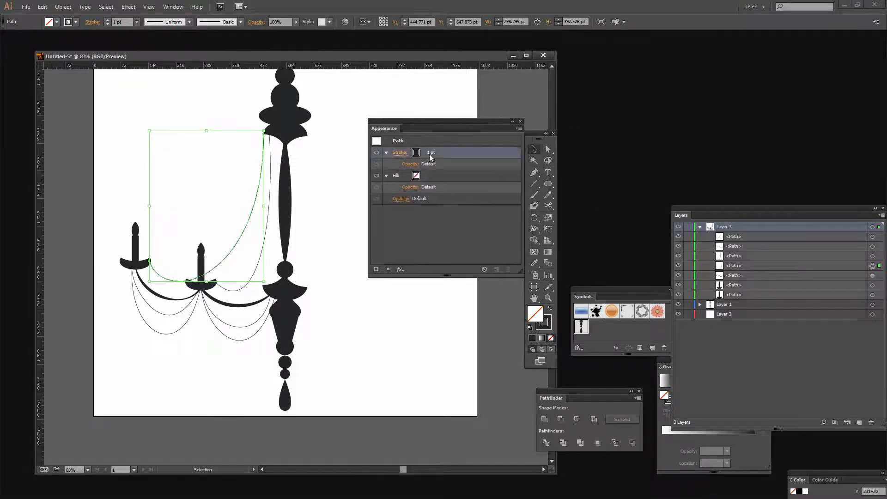
click(429, 156)
click(433, 150)
click(433, 150)
click(433, 150)
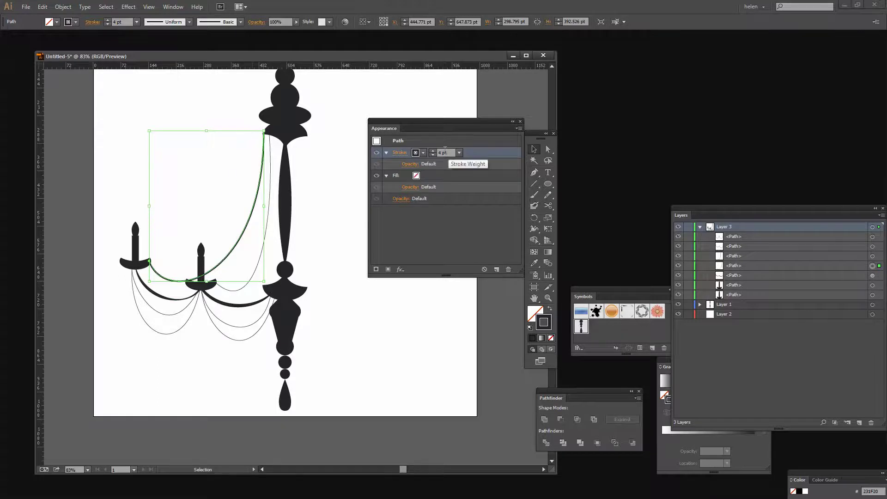
click(432, 151)
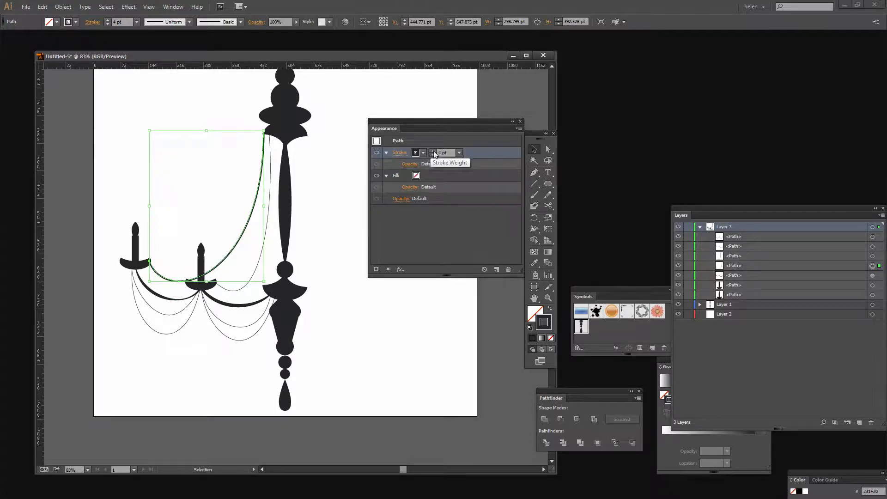
click(433, 150)
click(433, 151)
click(433, 151)
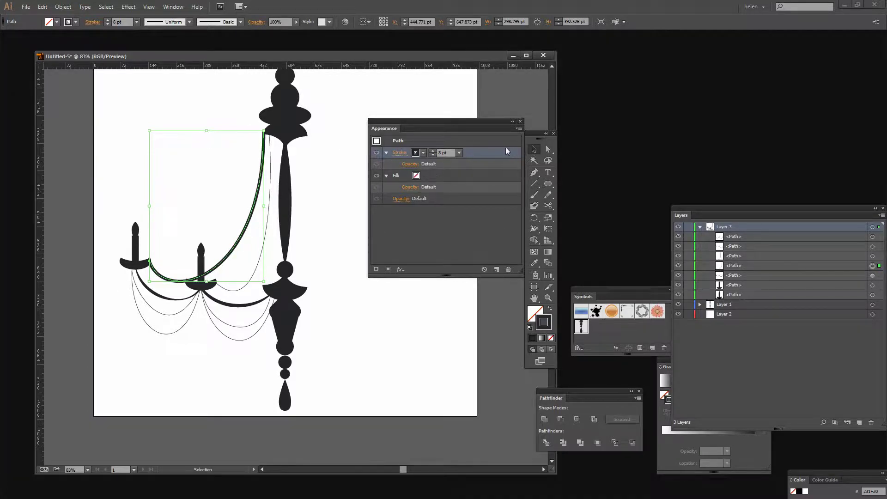
drag(406, 126, 401, 125)
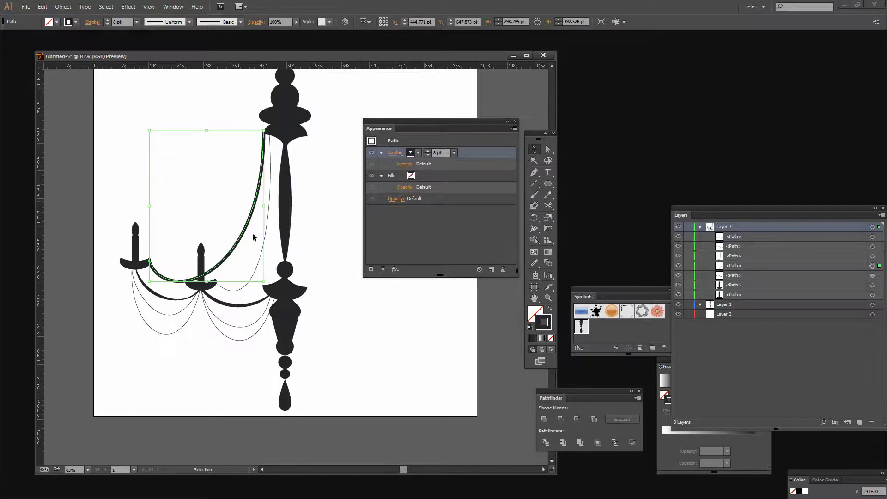
Give the chain's stroke round caps and a dashed line with a 0 pt dash and a 12 pt gap.
click(395, 153)
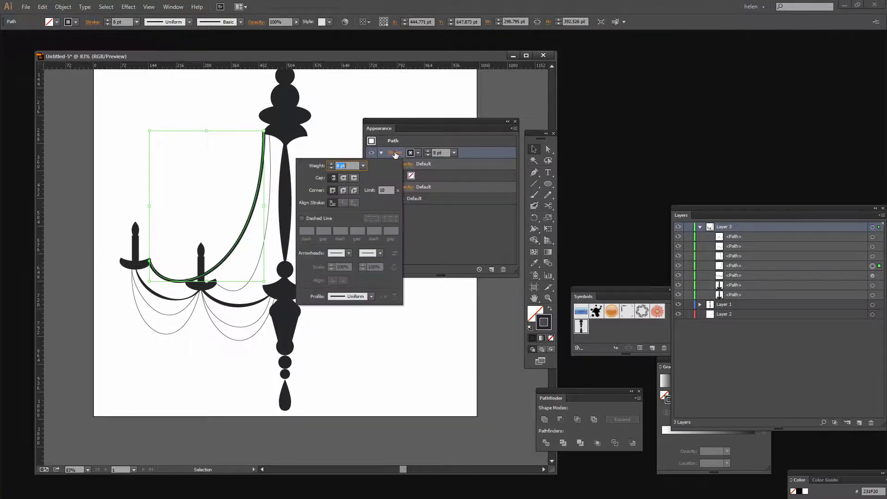
click(343, 177)
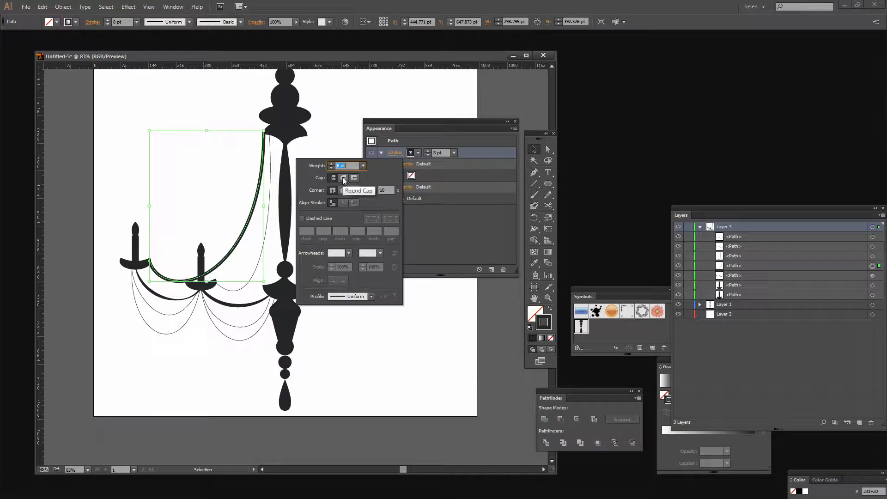
click(301, 219)
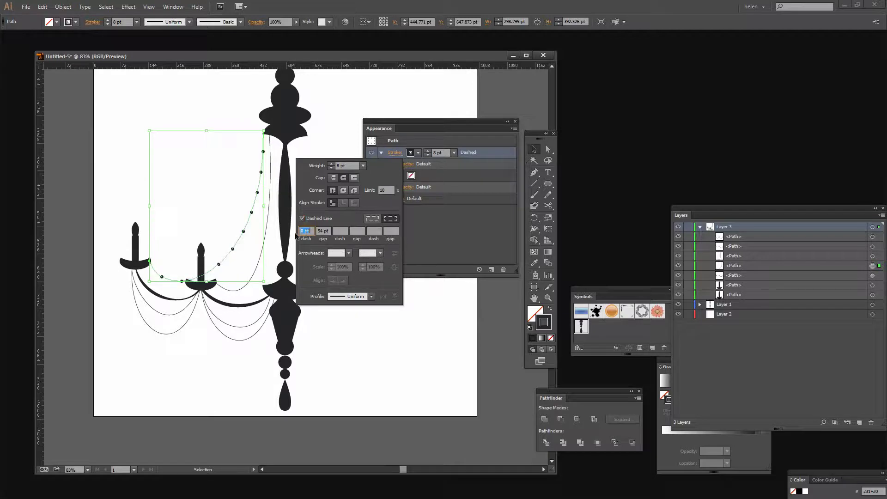
key(Tab)
key(Tab)
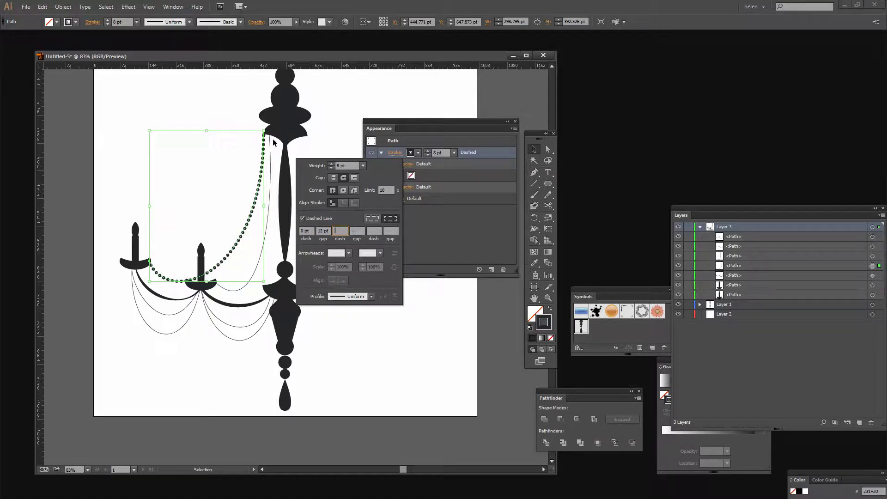
Duplicate the chain's dashed stroke and color the upper copy light pink (R=255 G=192 B=169).
click(477, 151)
mouse_move(473, 156)
mouse_down()
mouse_move(483, 162)
mouse_move(492, 271)
mouse_up()
click(416, 152)
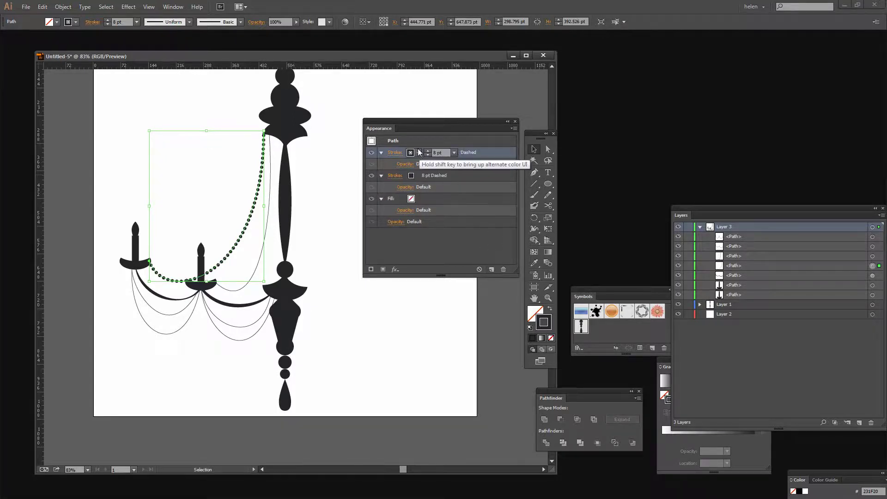
click(417, 152)
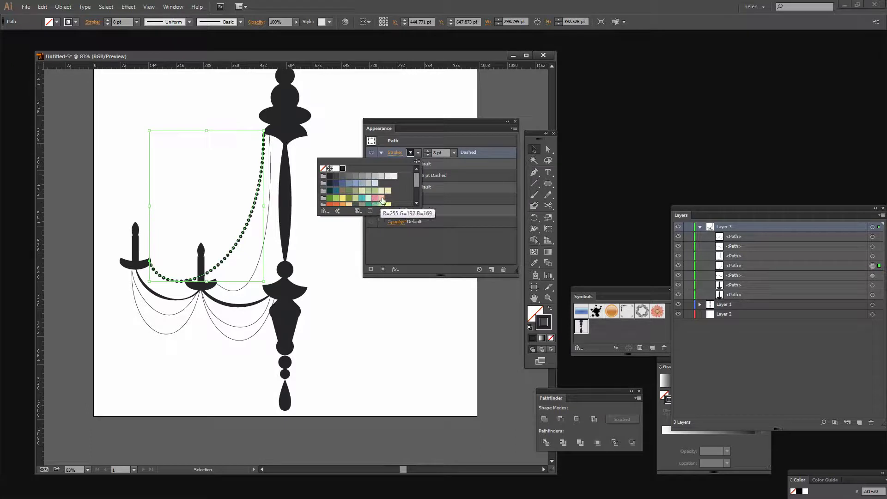
click(381, 197)
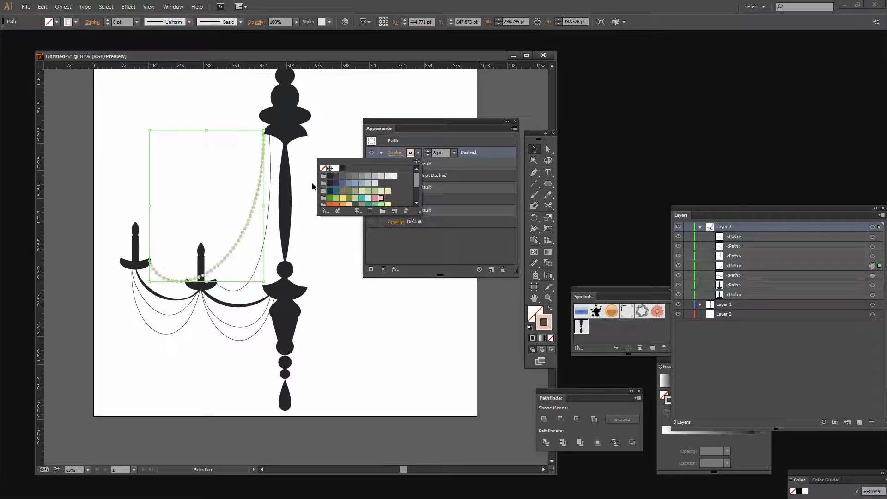
click(482, 157)
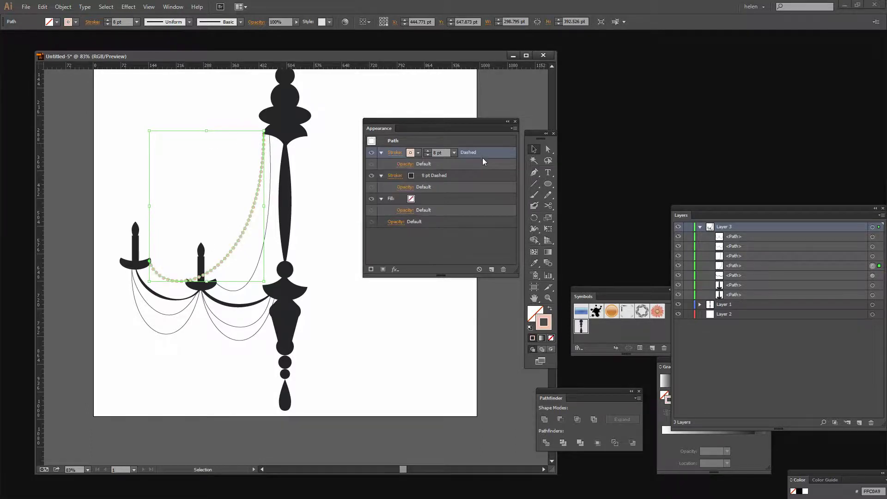
Set the pink upper stroke's weight to 5 pt.
click(427, 156)
click(427, 156)
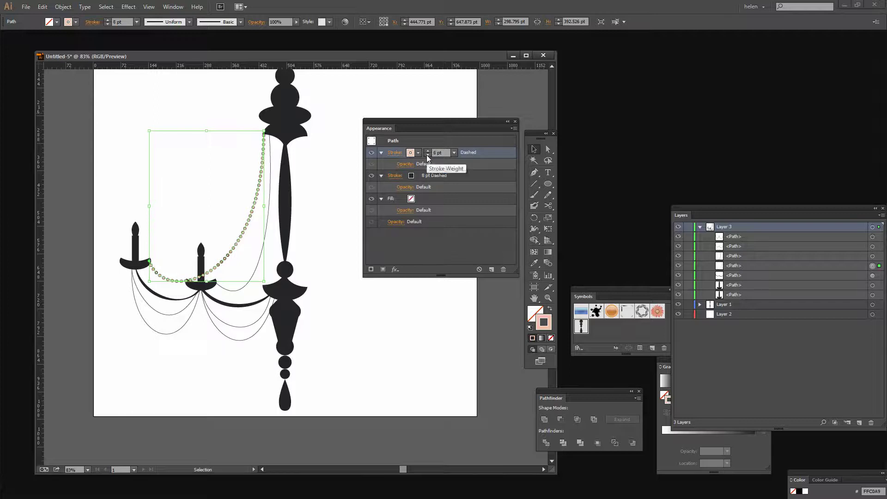
click(427, 156)
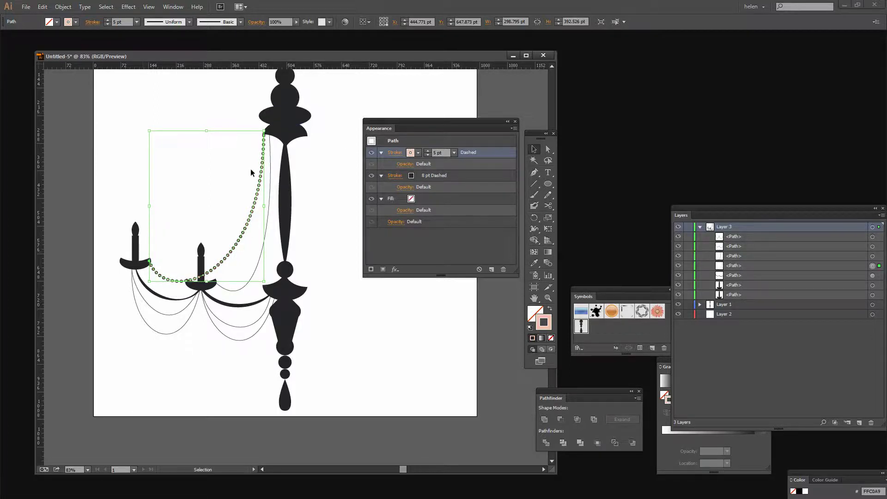
Set the pink stroke's opacity to 0% and enable Knockout Group for the whole chain path.
click(407, 165)
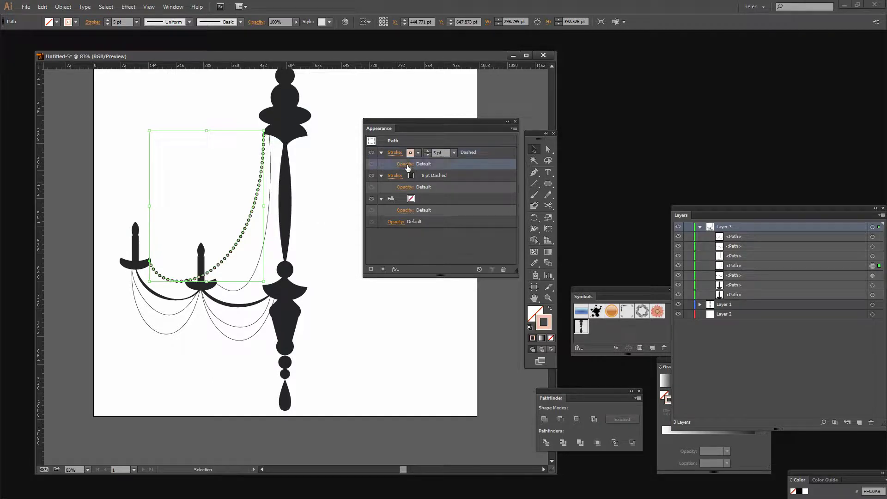
click(404, 164)
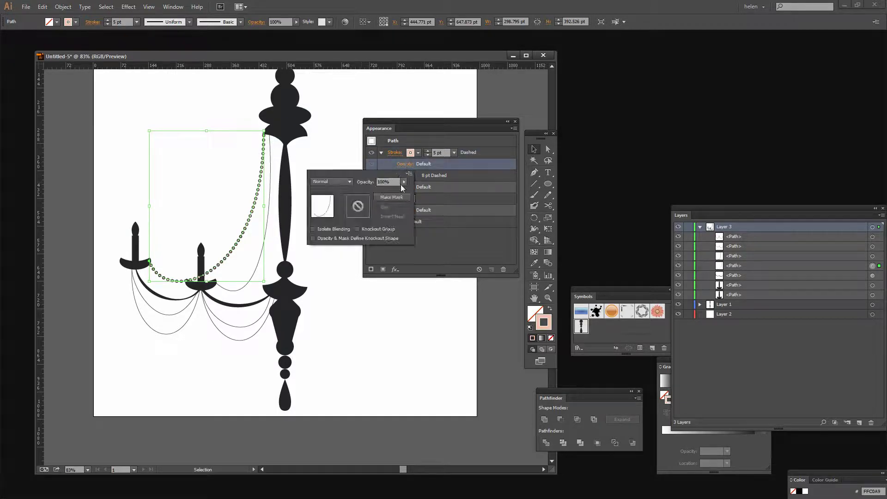
click(403, 182)
drag(407, 190, 378, 188)
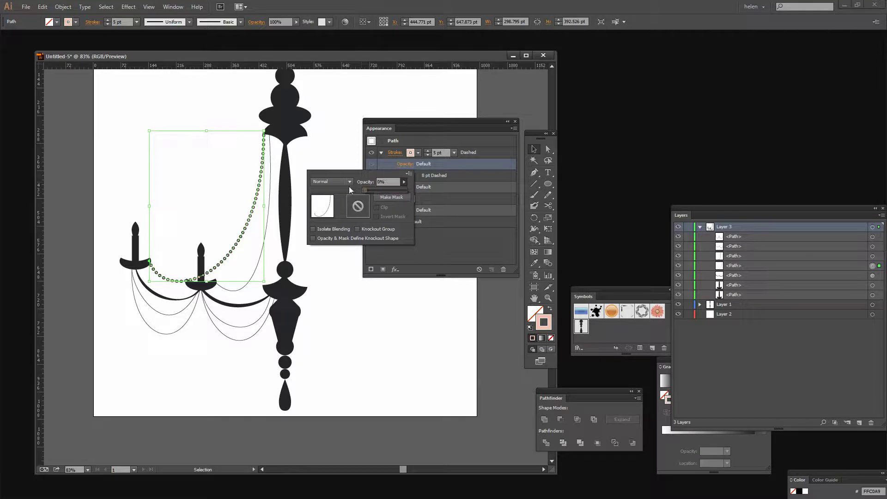
click(427, 162)
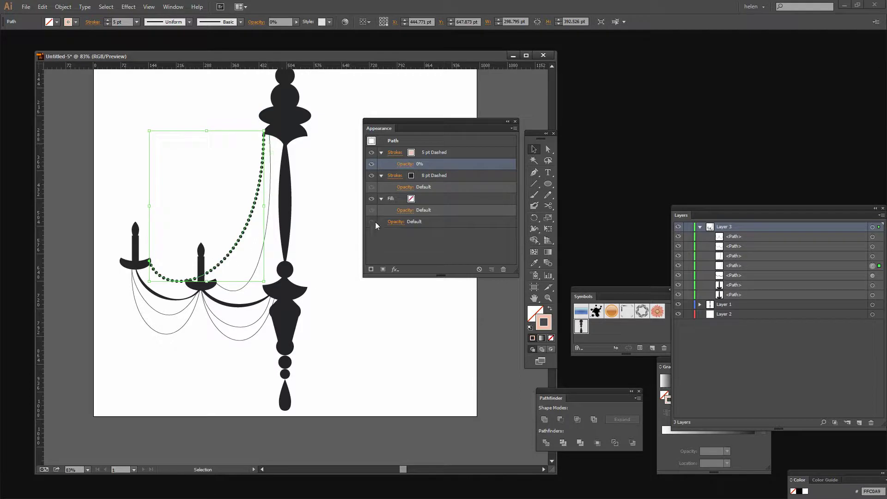
click(395, 221)
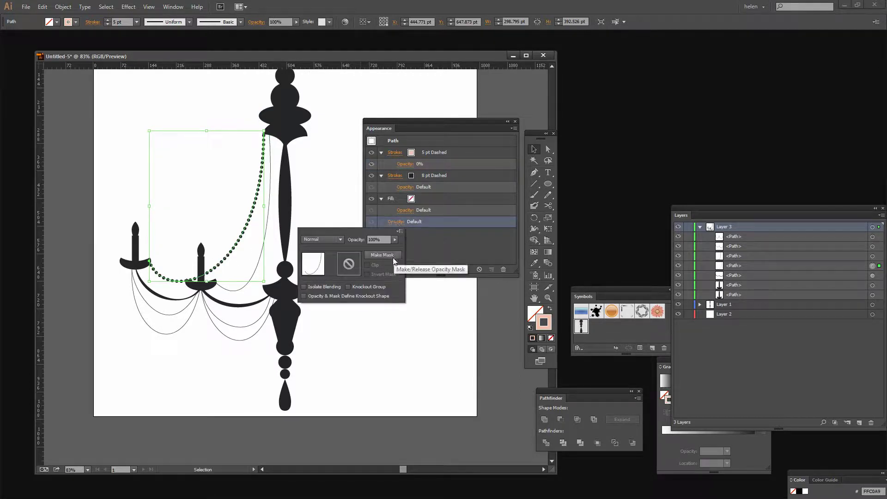
click(348, 287)
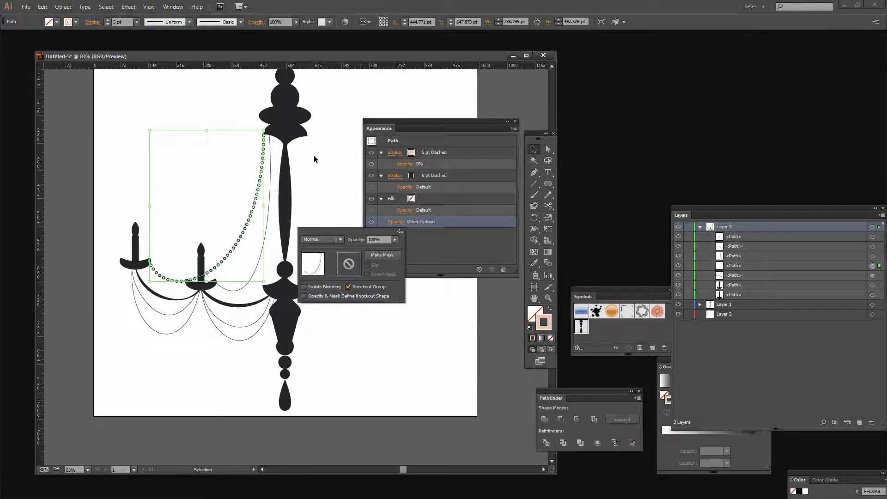
Deselect the chain and show the graphic styles in the blank area beside the chandelier.
click(336, 114)
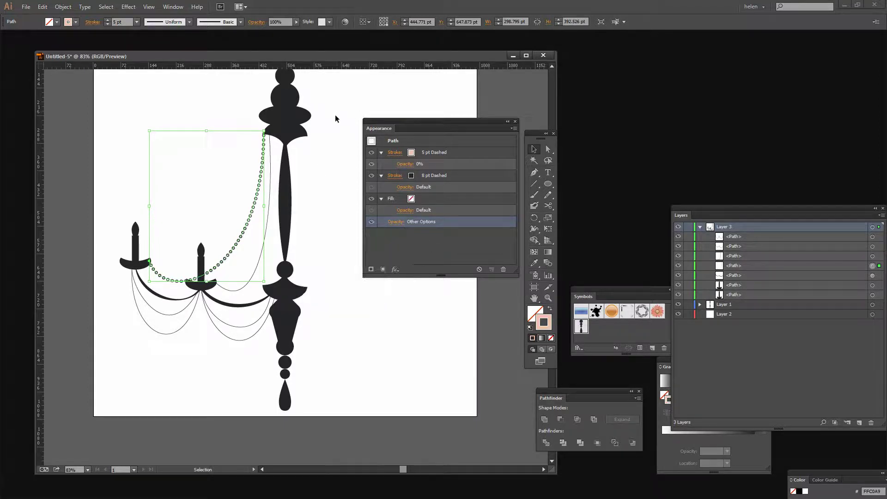
click(329, 163)
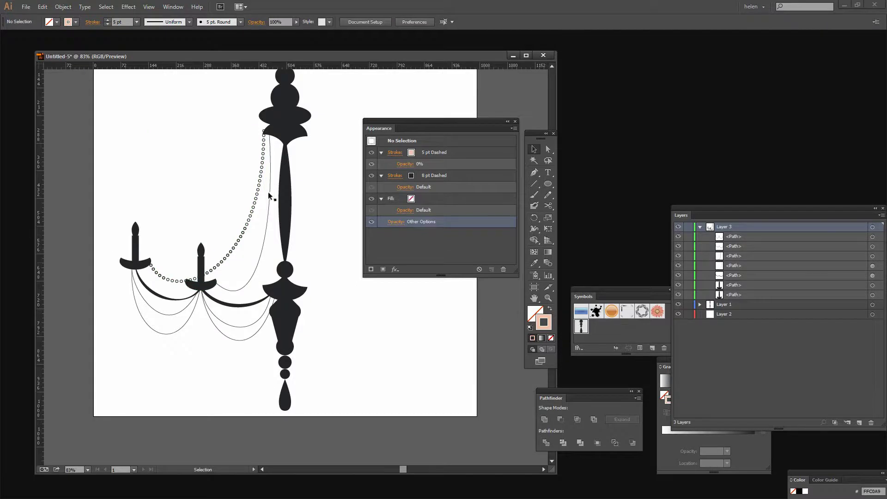
drag(396, 120, 404, 81)
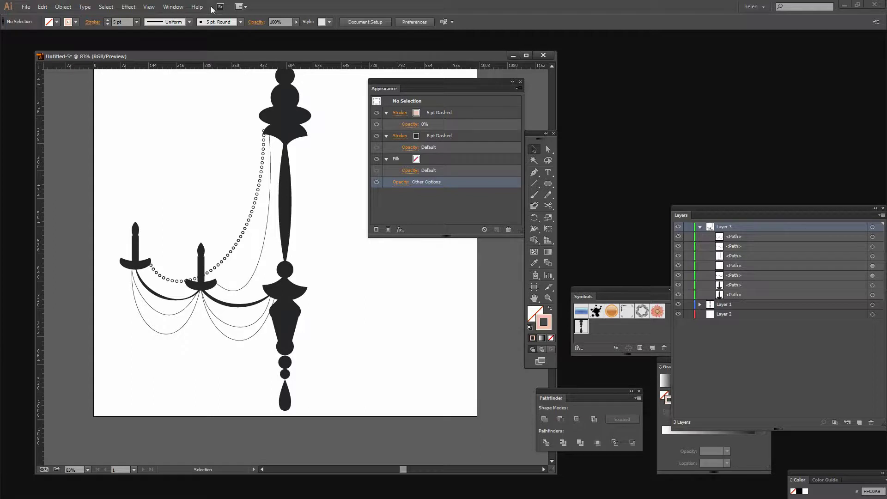
click(175, 7)
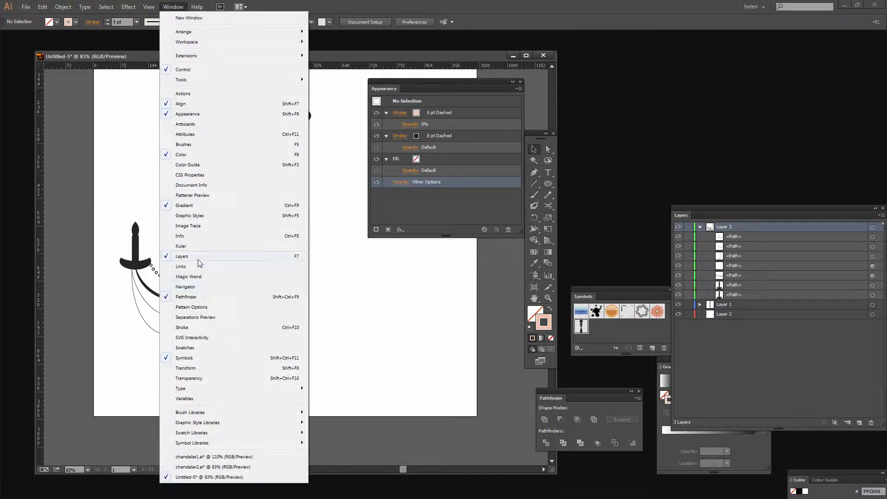
click(217, 216)
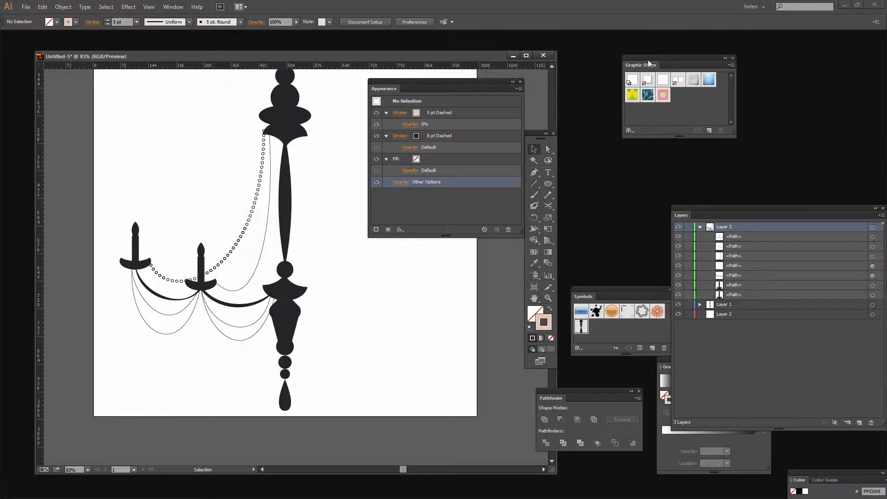
drag(648, 59, 409, 305)
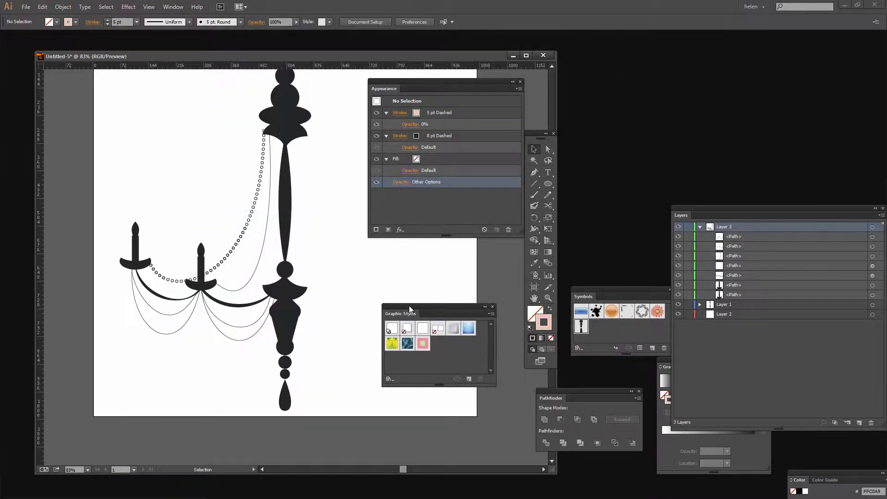
Save the hollow-bead chain's appearance as a new graphic style and apply it to the thin hanging curve beside the column.
click(533, 150)
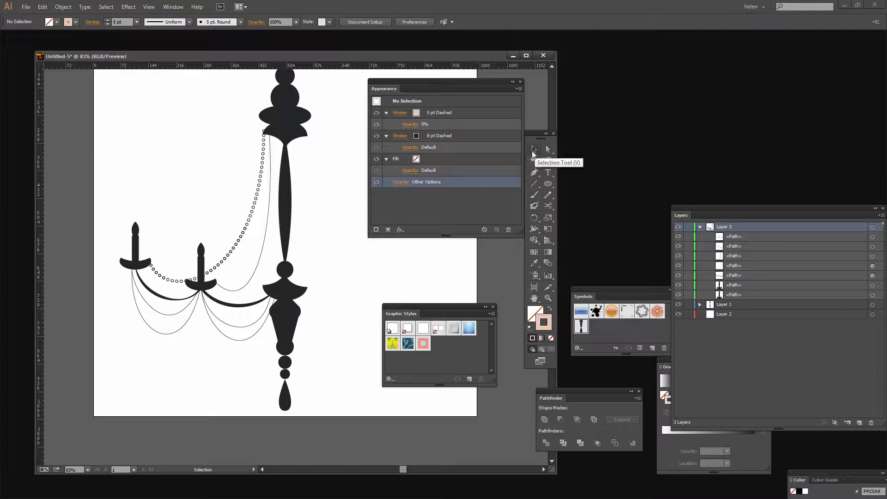
click(240, 239)
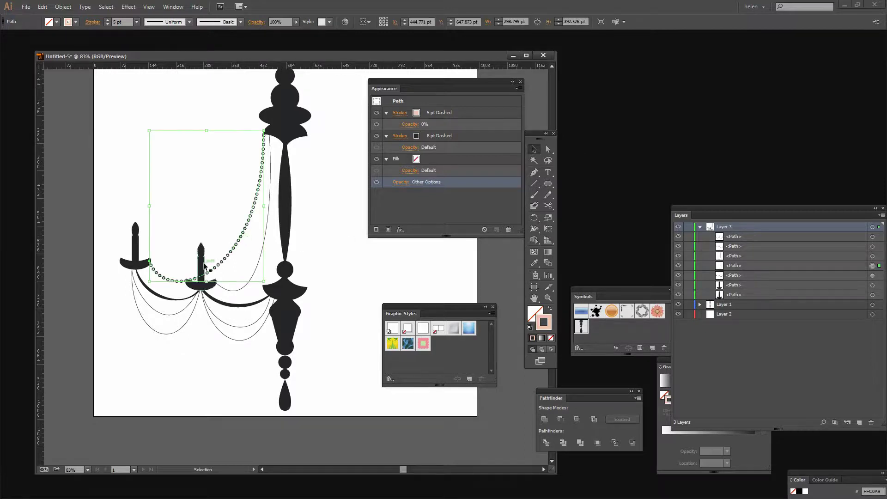
drag(232, 254, 436, 348)
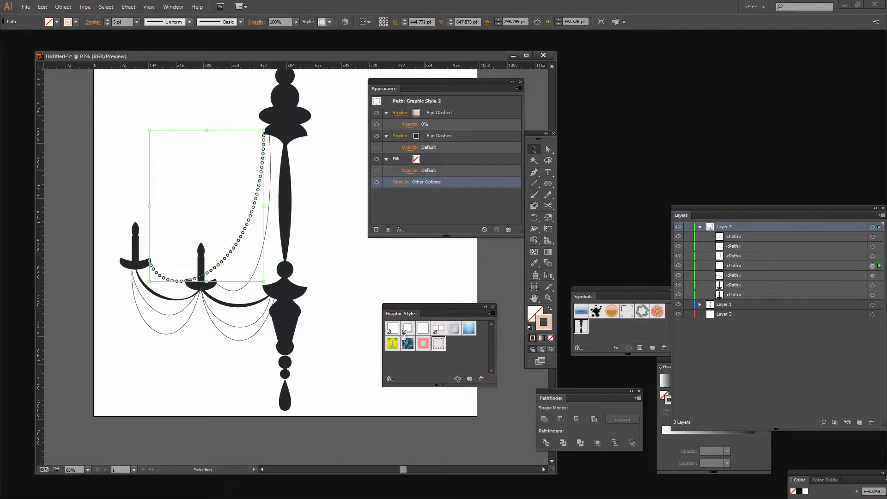
click(269, 195)
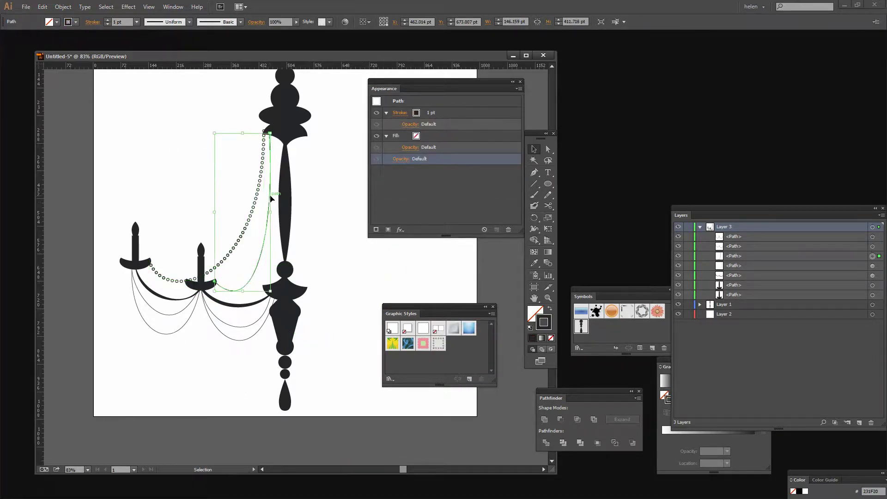
click(437, 347)
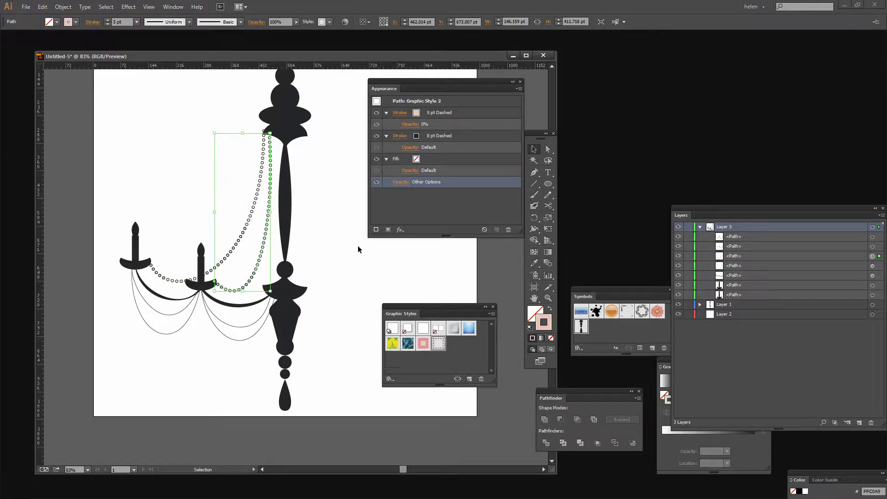
Set the stroke weight of the lowest double swag beneath the candle arms to 4 pt.
click(234, 339)
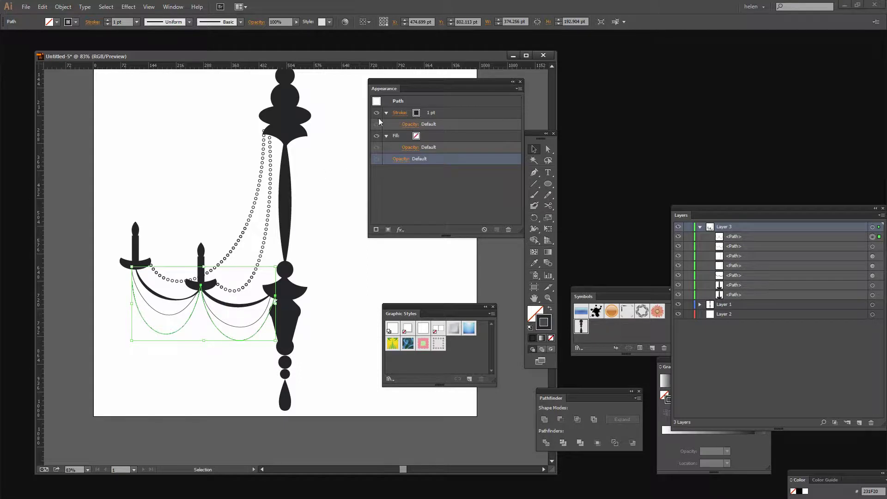
click(425, 112)
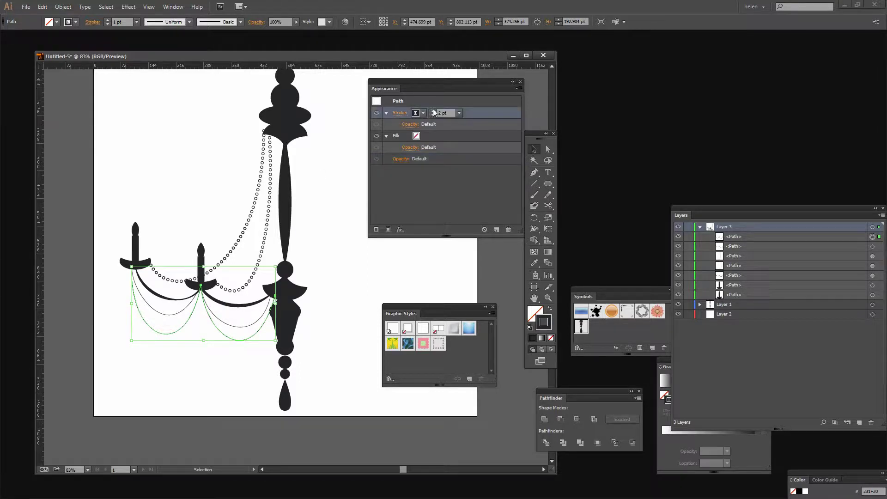
click(433, 111)
click(433, 111)
click(433, 111)
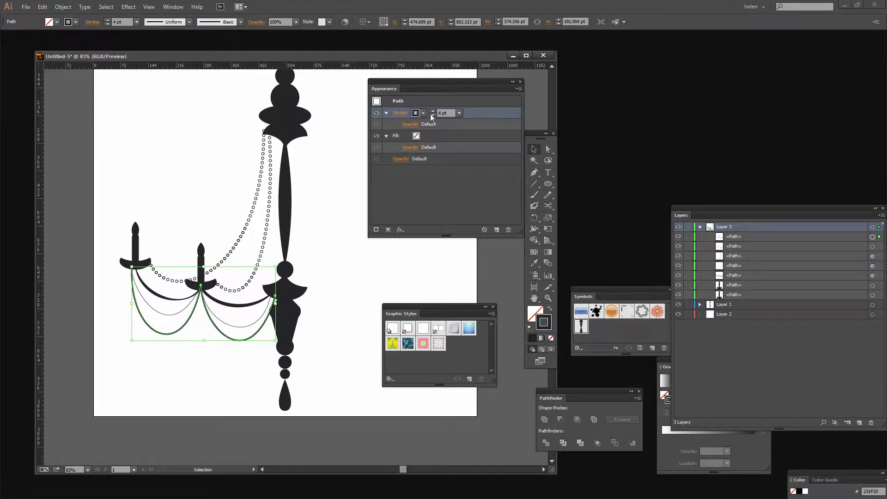
Give the lowest swag's stroke round caps and a dashed line with a 0 pt dash and a 6 pt gap.
click(400, 112)
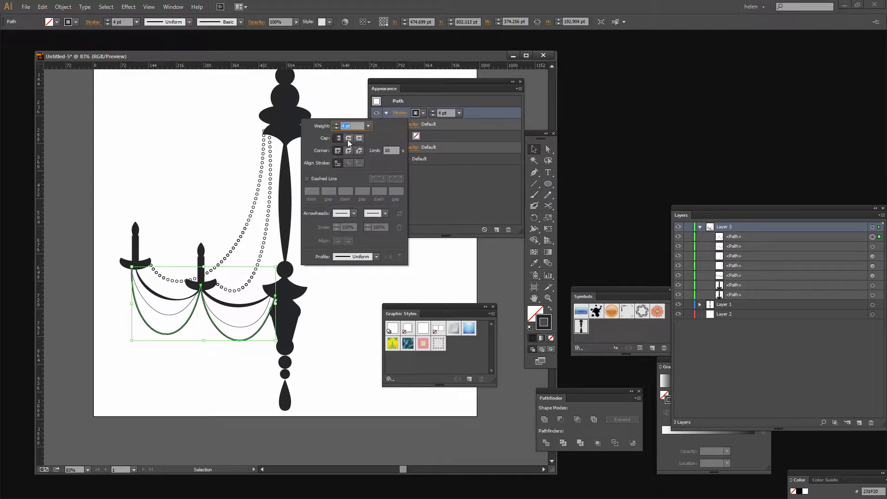
click(347, 138)
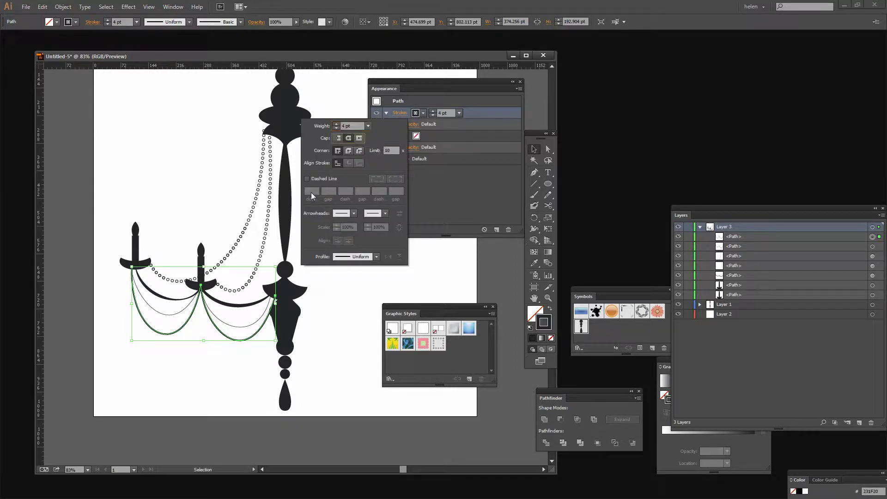
click(307, 179)
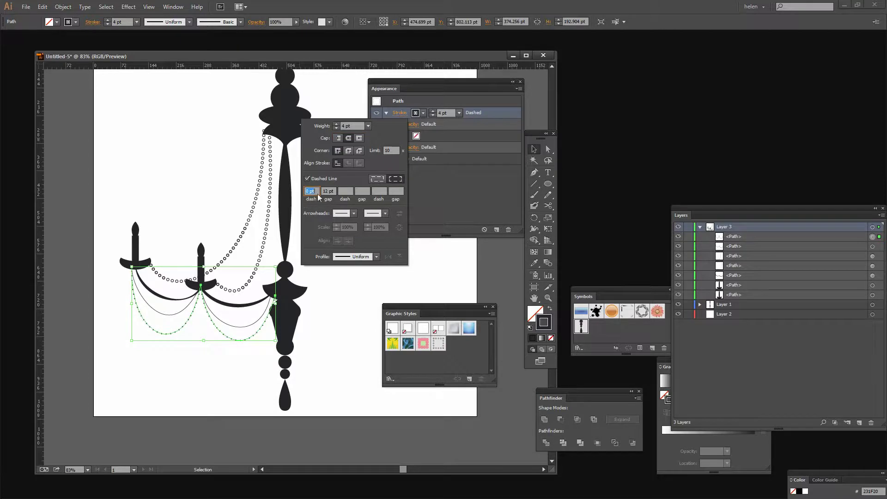
click(328, 191)
text(6)
key(Tab)
Set the lowest swag's stroke weight to 6 pt and its dash gap to 8 pt.
click(335, 124)
click(336, 124)
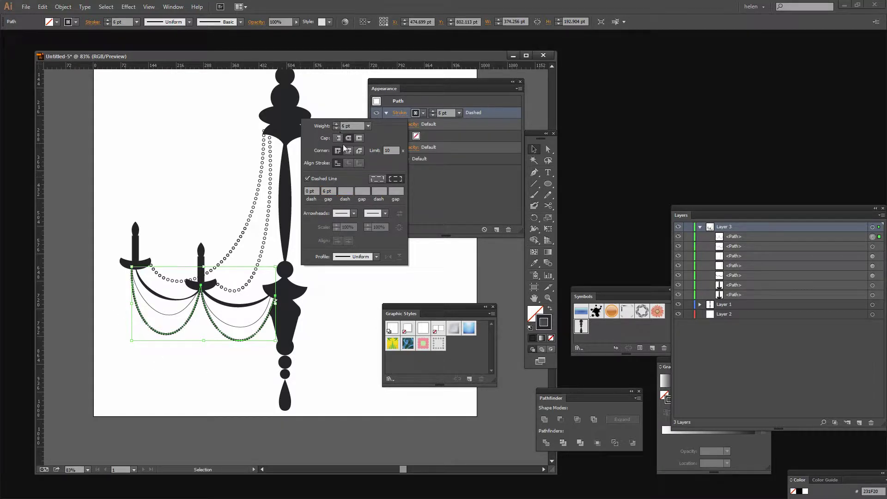
double_click(327, 190)
text(8)
key(Return)
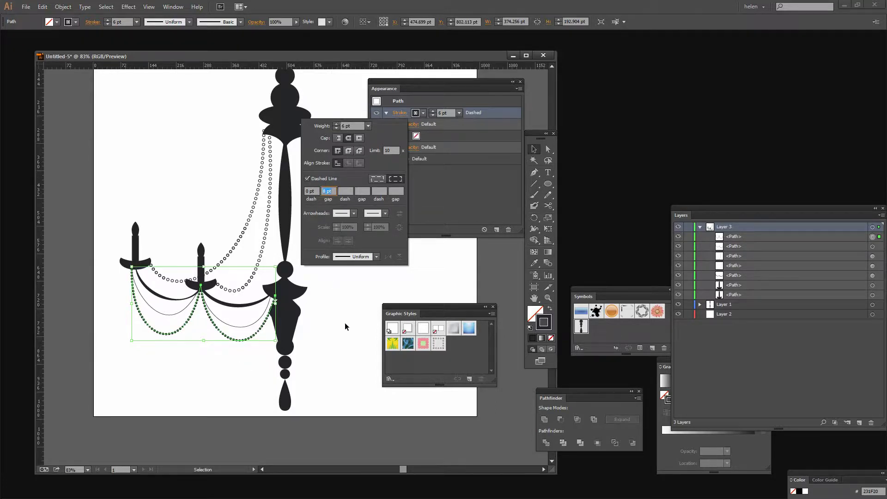
key(Escape)
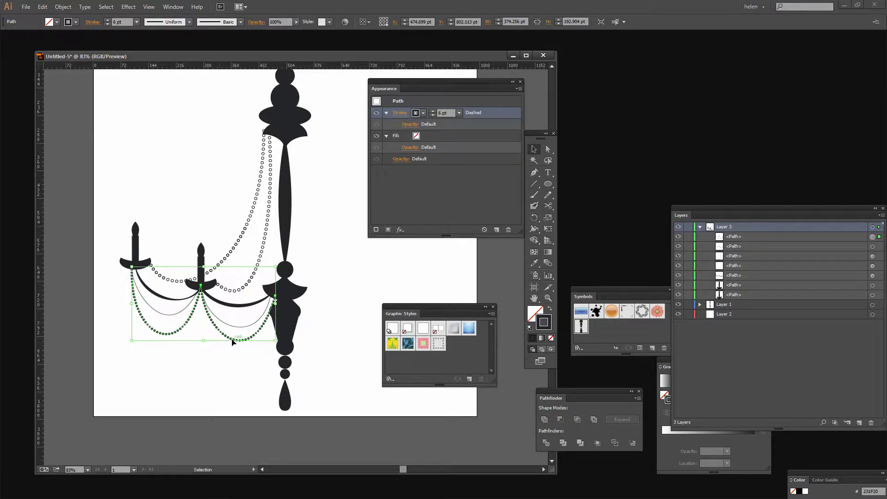
Save the solid-bead swag's appearance as a new graphic style and apply it to the thin swag just above it.
drag(233, 342, 455, 352)
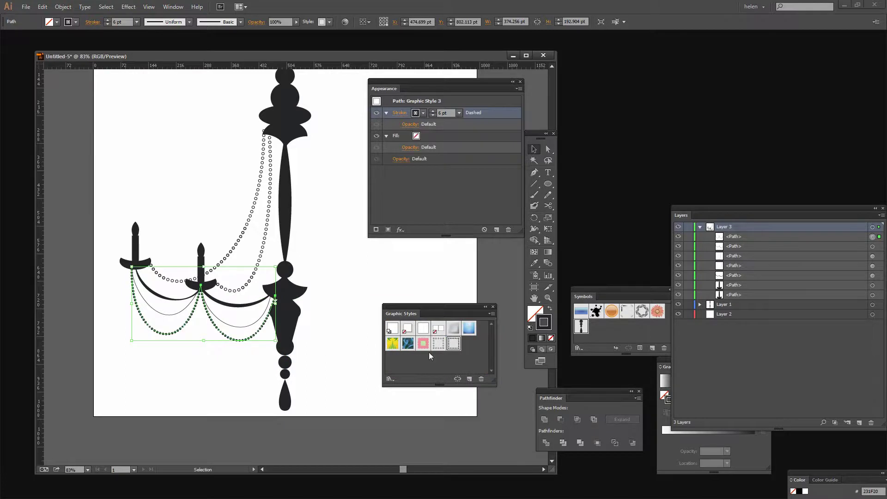
click(236, 325)
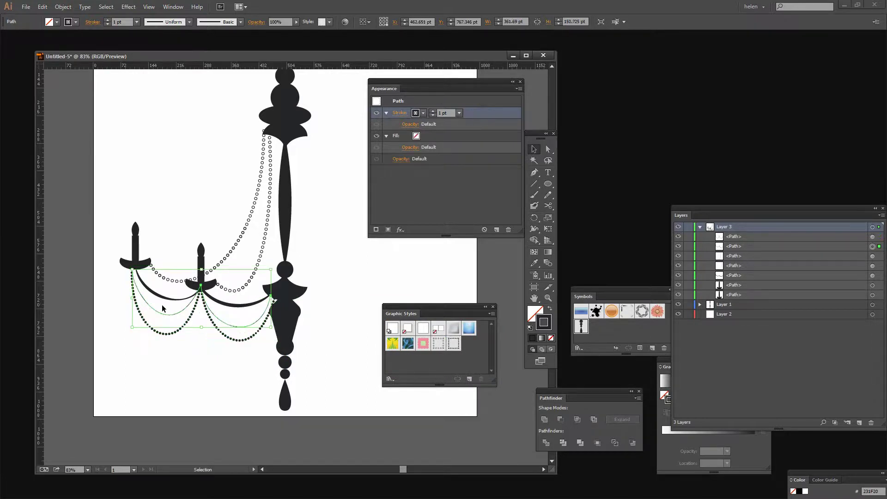
click(454, 343)
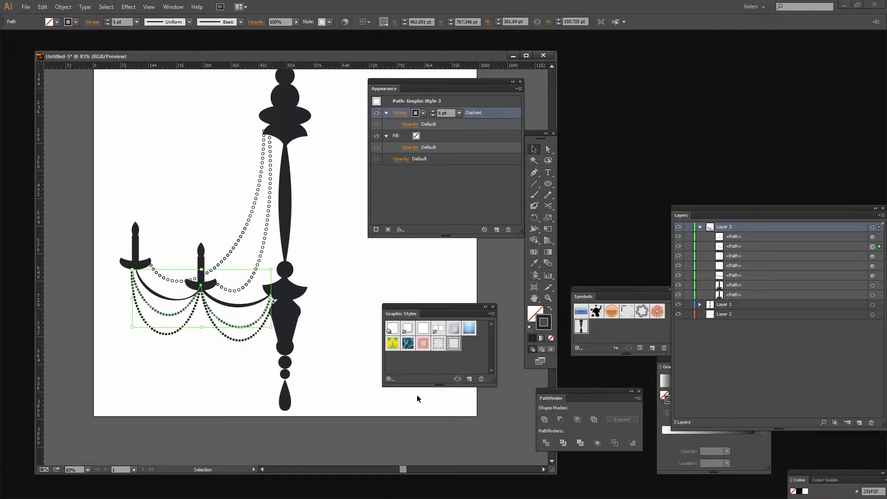
click(341, 373)
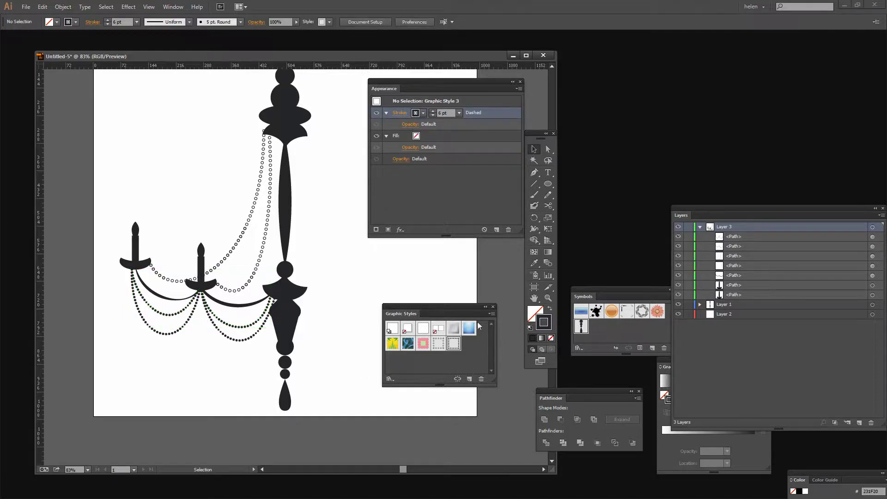
Place an instance of the pendant symbol in the blank area beside the column and break its link to the symbol.
drag(444, 309, 758, 70)
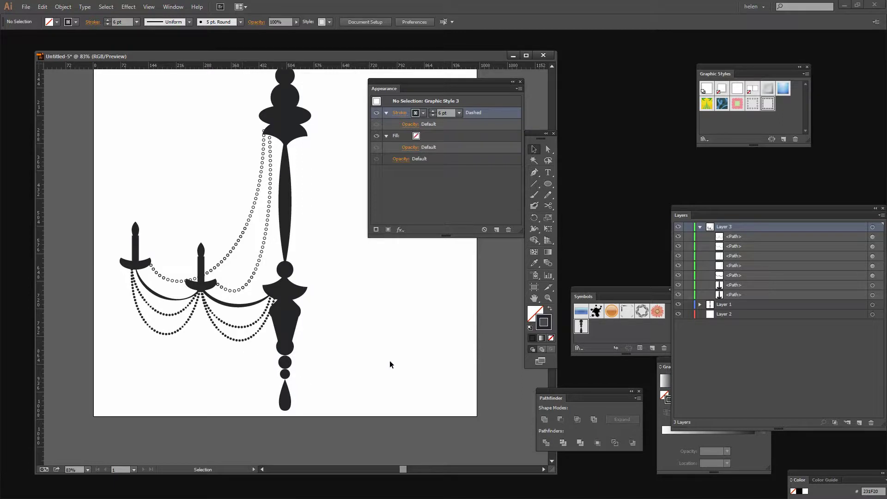
click(581, 326)
drag(581, 326, 393, 329)
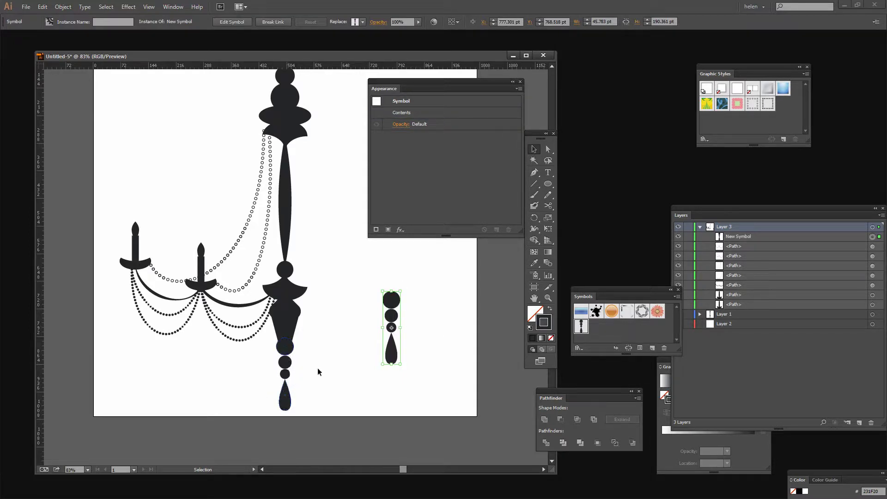
click(628, 348)
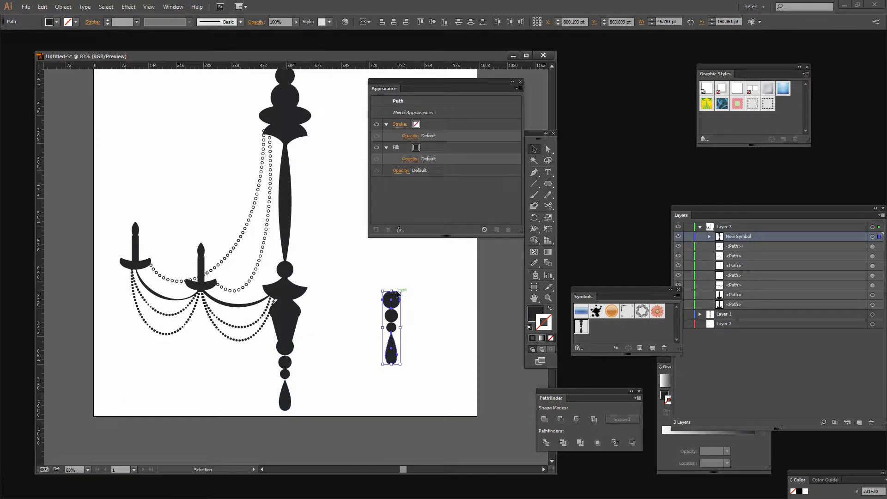
Scale the loose pendant down proportionally to about 15 pt wide and 64 pt tall.
drag(401, 291, 392, 330)
click(406, 334)
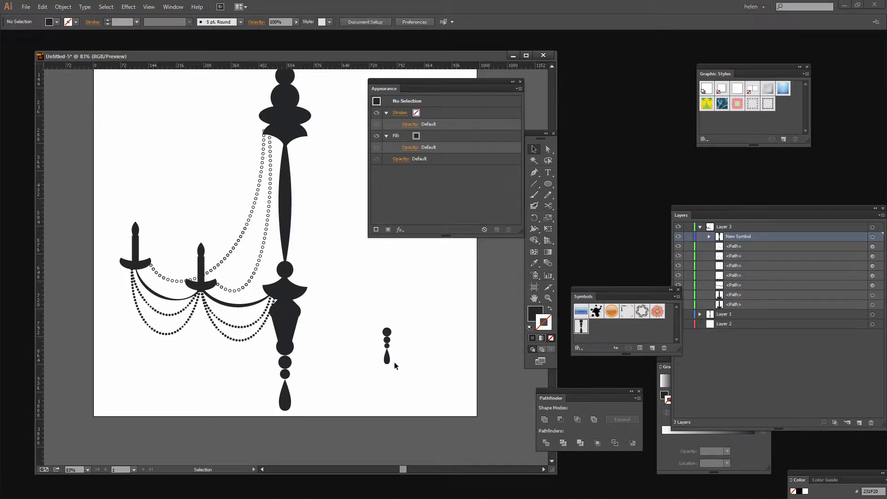
click(387, 335)
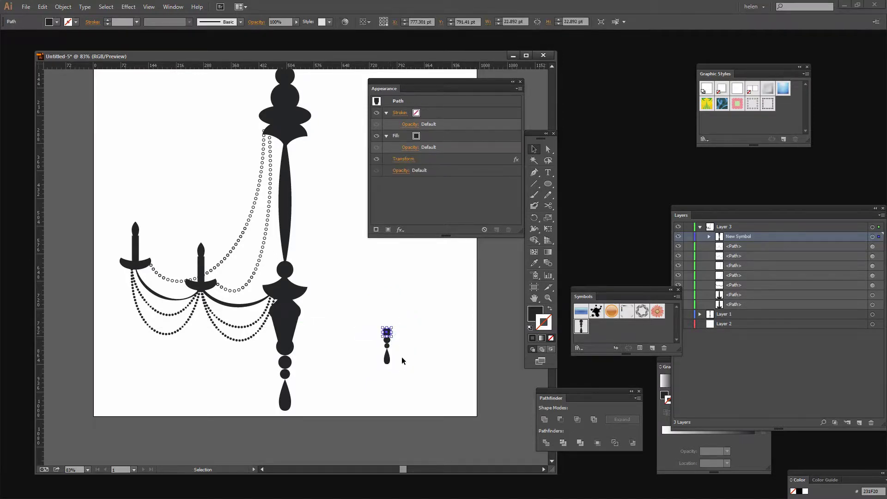
shift+click(386, 357)
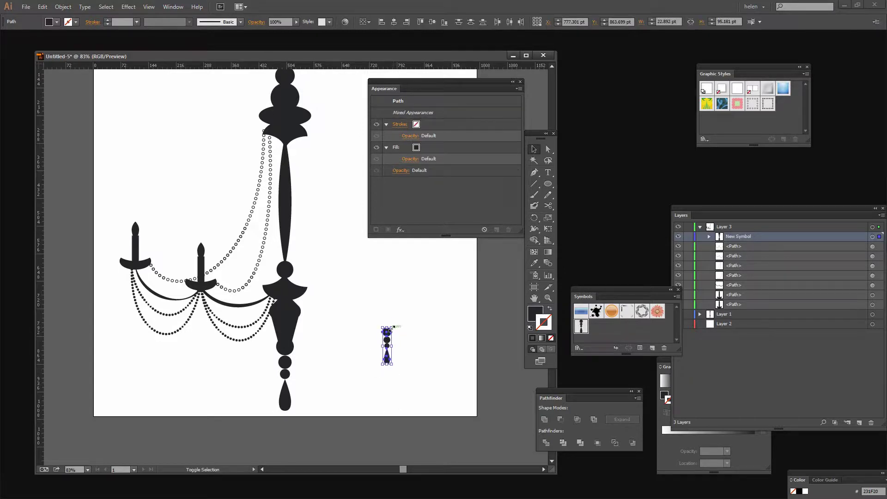
drag(392, 327, 387, 341)
click(416, 367)
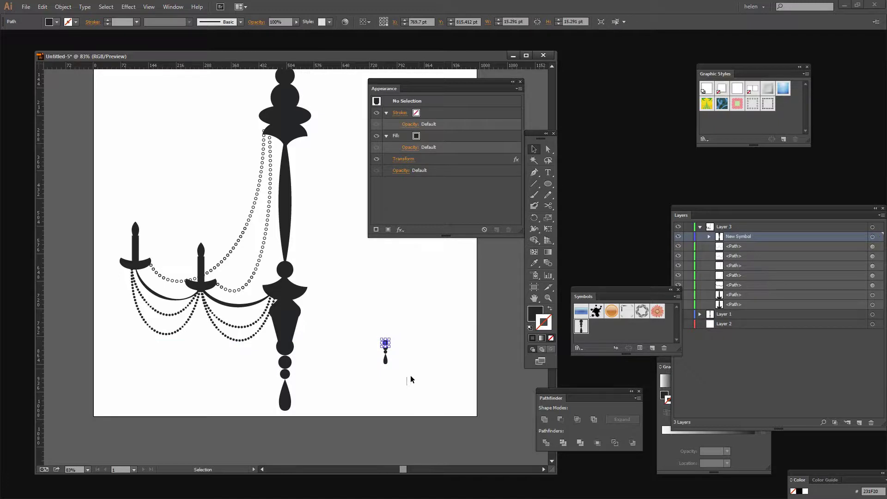
Group the small pendant's parts and hang the group from the lowest point of the beaded swag nearest the column.
drag(415, 378, 356, 320)
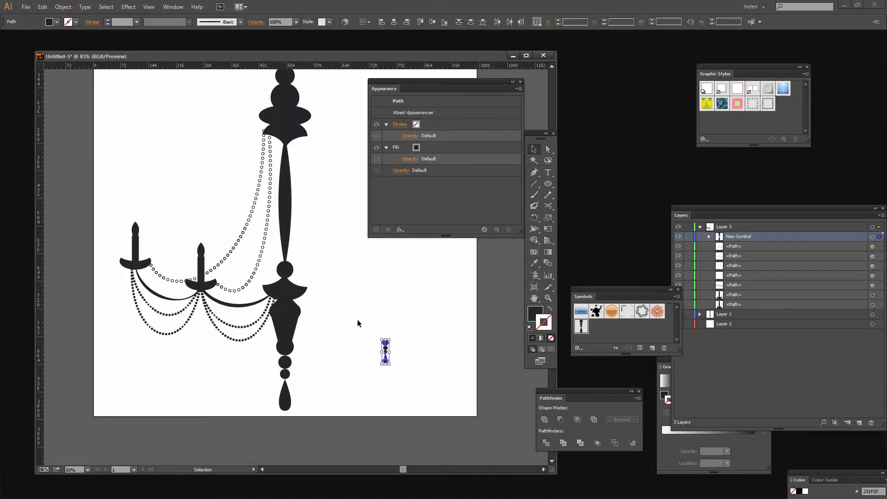
click(63, 7)
click(70, 42)
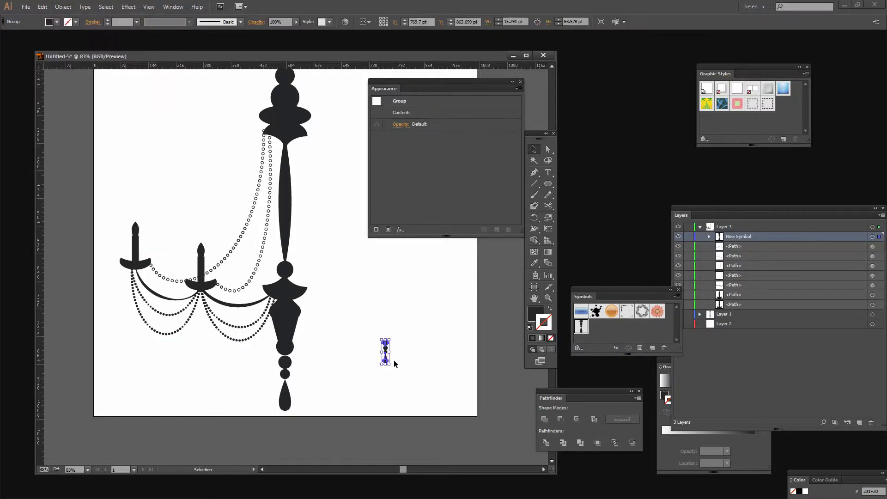
click(389, 358)
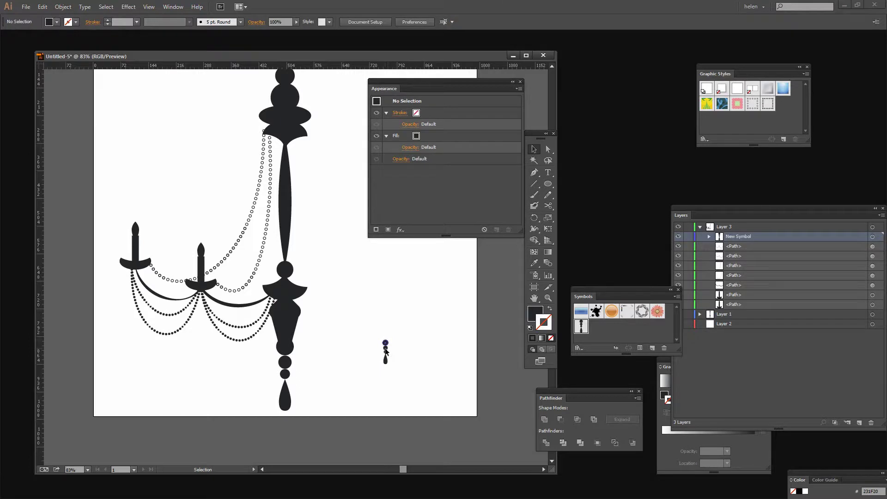
drag(386, 359, 240, 354)
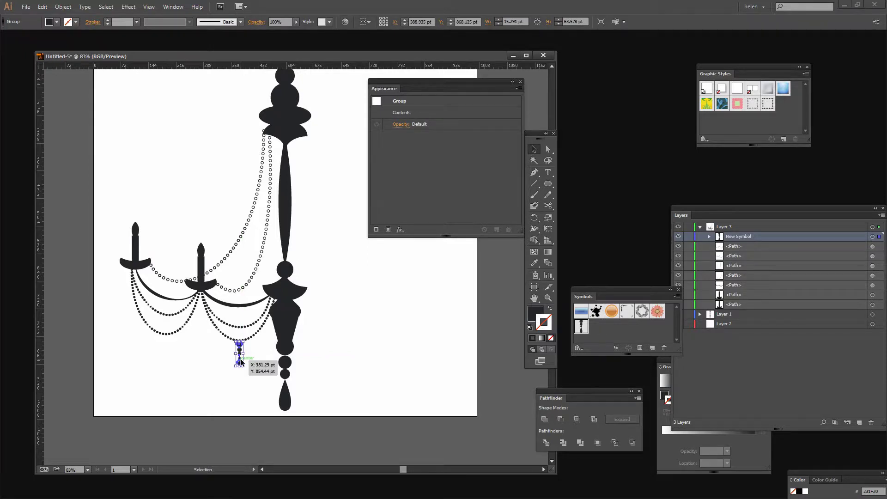
Duplicate the hanging pendant on both sides of it along the swag and align the two copies by their top edges.
drag(240, 362, 258, 356)
click(254, 378)
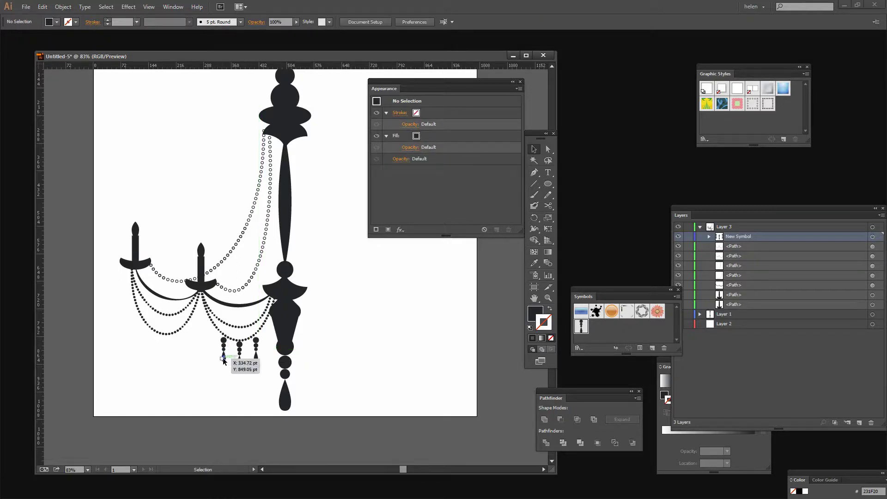
click(223, 358)
shift+click(257, 359)
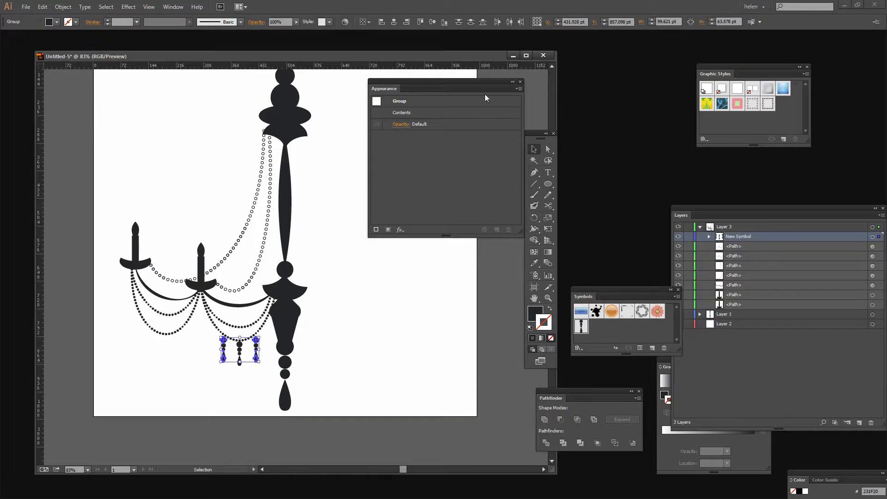
click(173, 7)
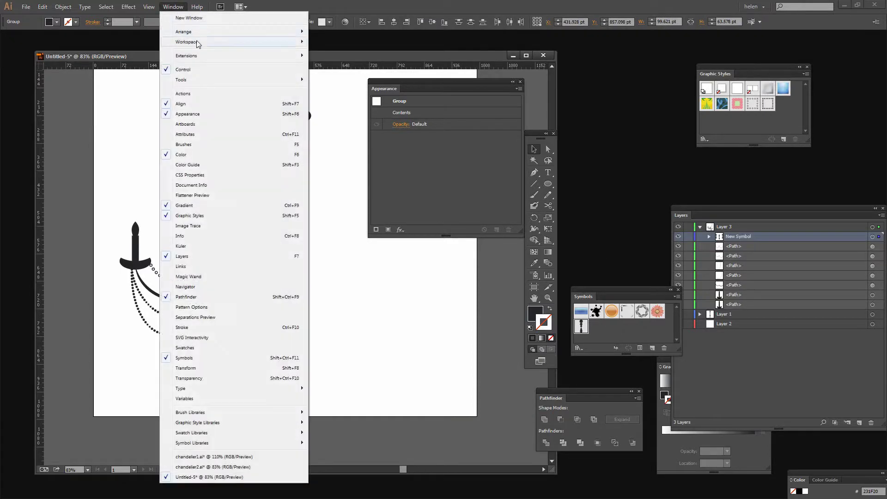
click(194, 104)
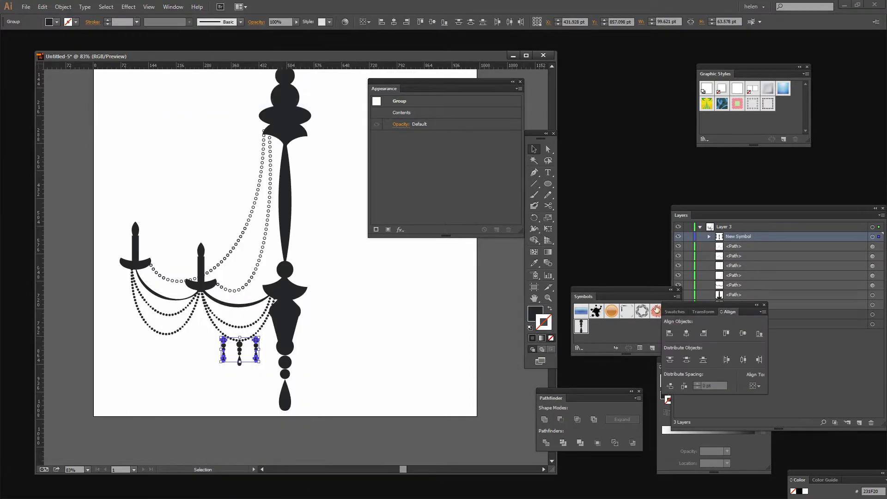
drag(682, 304, 436, 346)
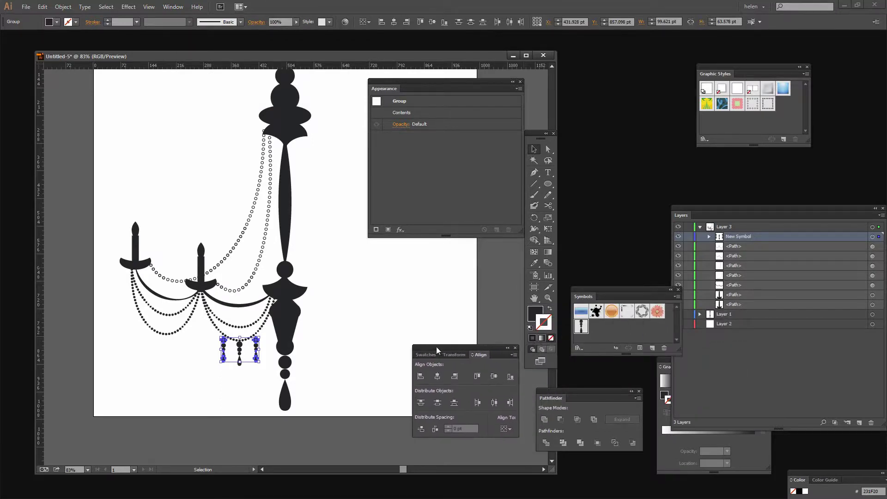
click(477, 377)
Distribute the three pendants evenly by their horizontal centers and fine-tune the middle pendant's position at the swag's lowest point.
drag(266, 375, 229, 353)
click(495, 403)
click(241, 392)
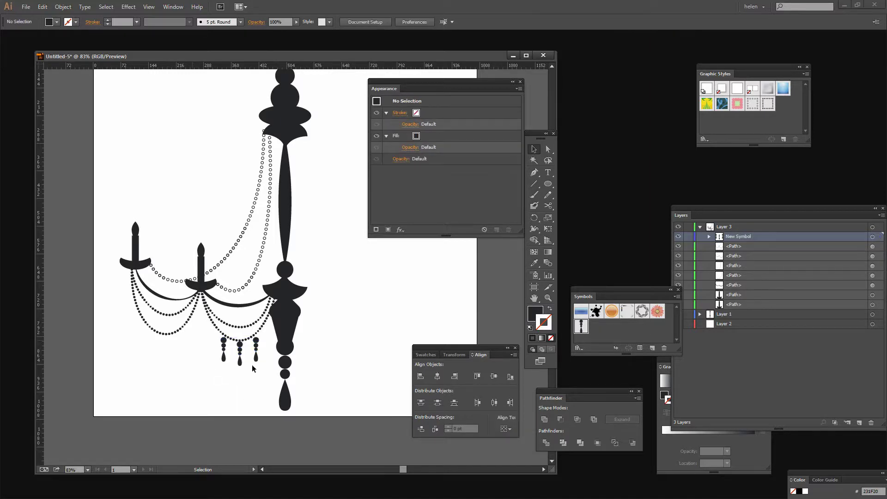
drag(241, 348, 240, 351)
click(243, 374)
click(239, 347)
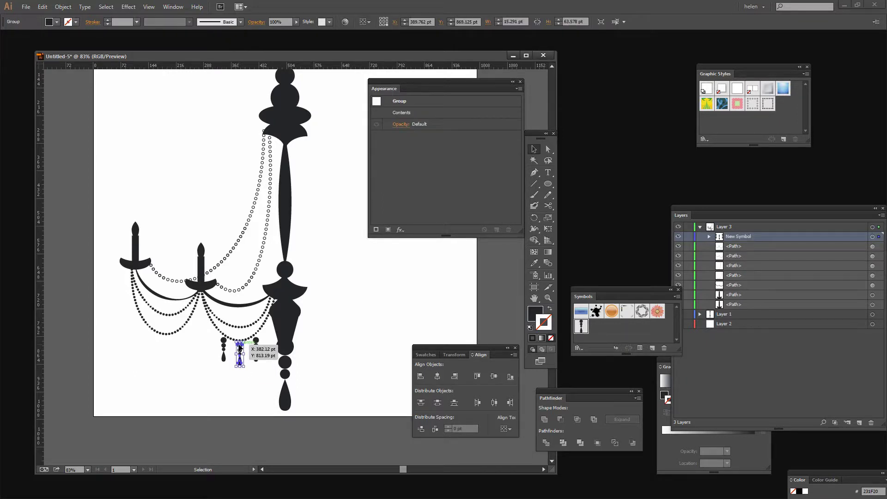
click(260, 364)
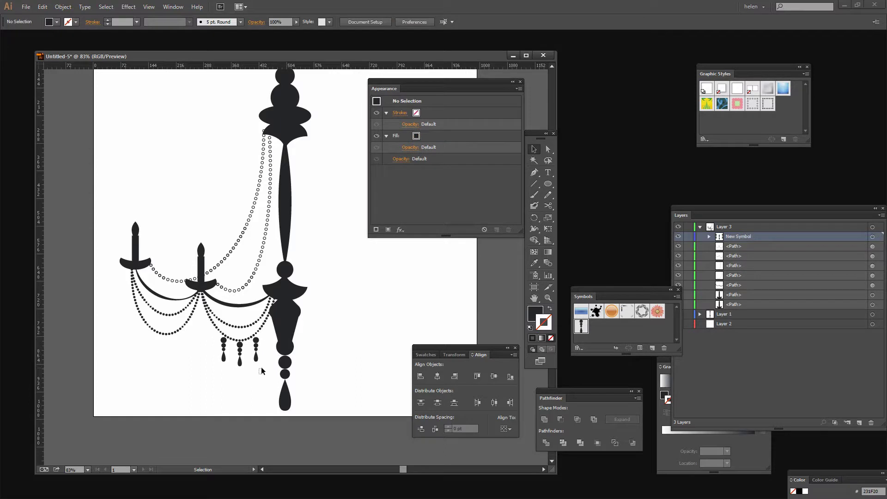
Group the three pendants and place a copy of the group under the lowest point of the outer beaded swag.
drag(261, 371, 207, 347)
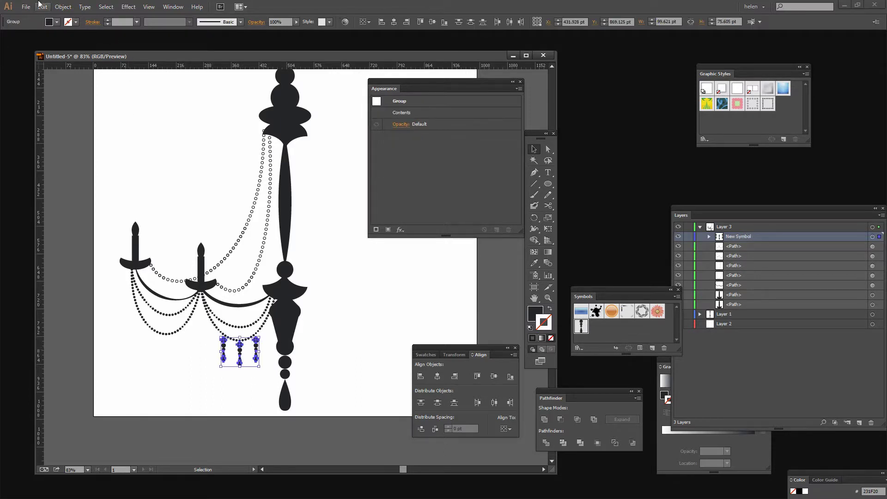
click(63, 6)
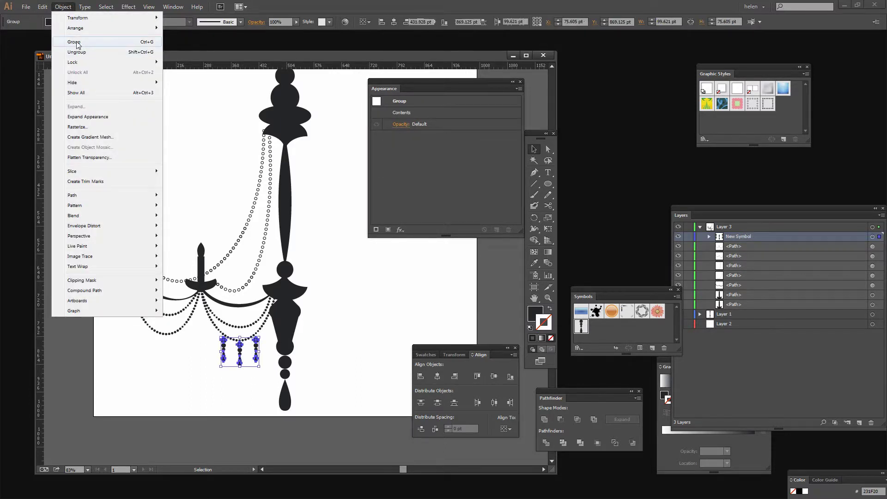
click(74, 42)
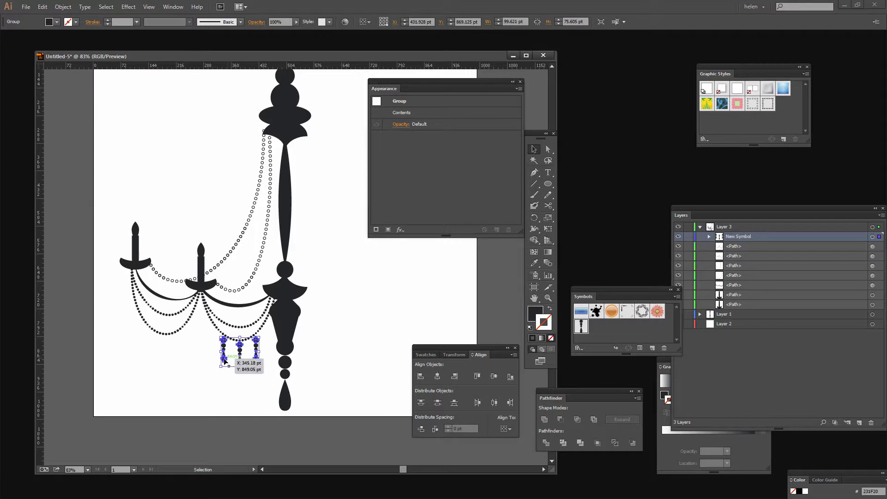
drag(224, 359, 223, 358)
drag(151, 351, 152, 354)
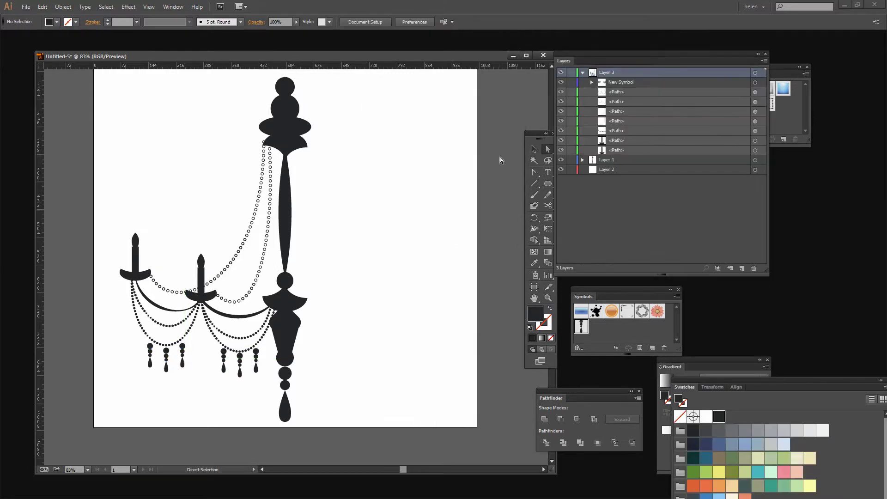
Nudge the upper end anchor of the outer hollow-bead chain slightly inward and down beneath the column's flared cap.
click(548, 149)
click(264, 142)
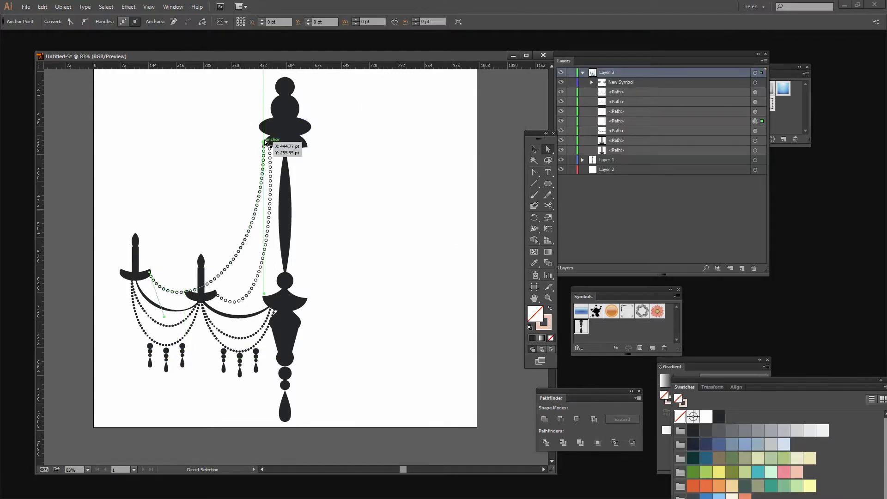
drag(265, 142, 266, 142)
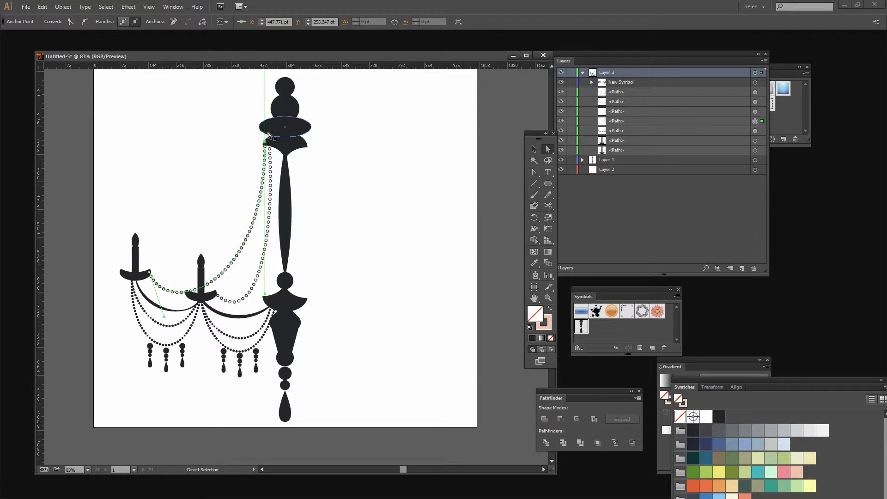
key(Right)
key(Down)
key(Down)
key(Down)
key(Down)
key(Down)
key(Down)
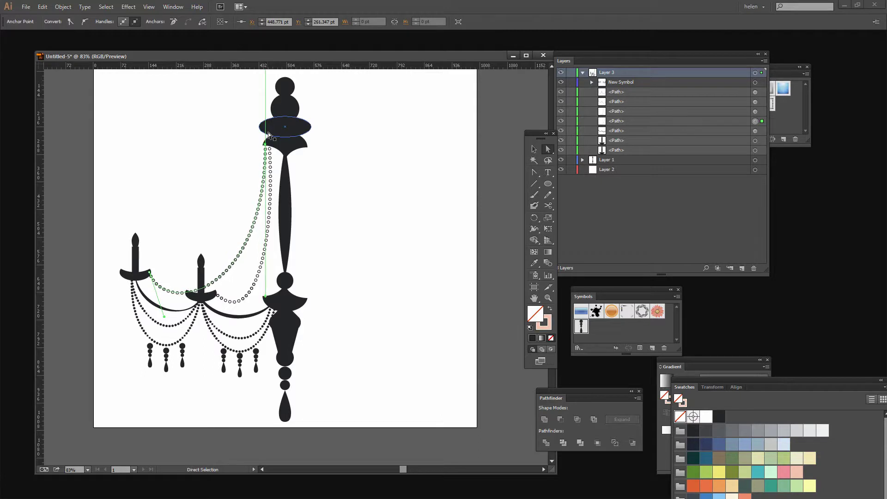
click(345, 242)
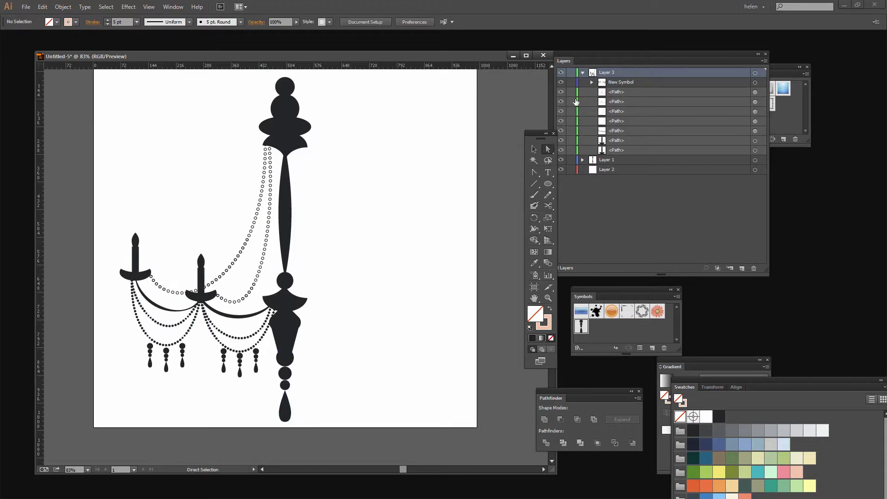
Select all the artwork on Layer 3 and create a reflected copy of it across the vertical axis.
click(604, 72)
click(755, 73)
click(560, 73)
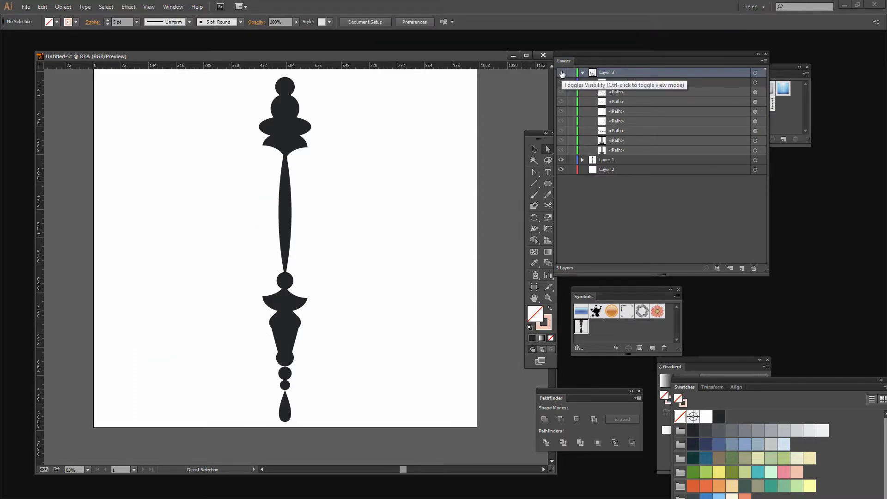
click(561, 73)
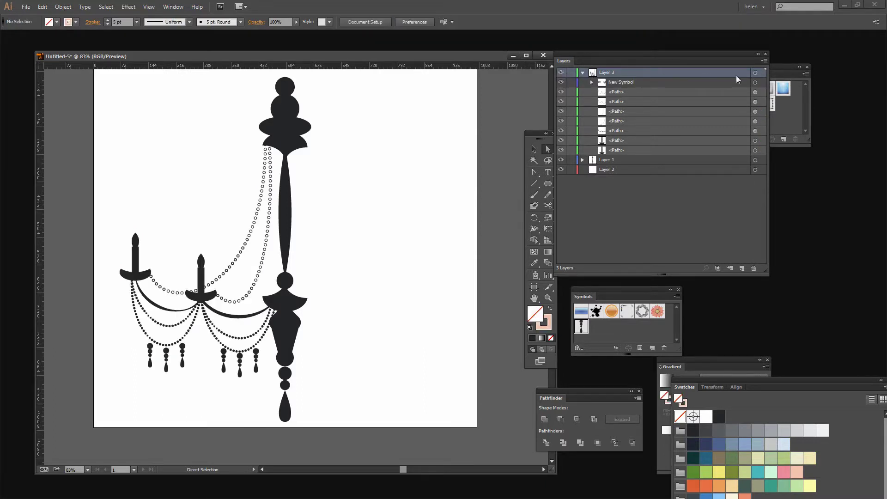
click(754, 73)
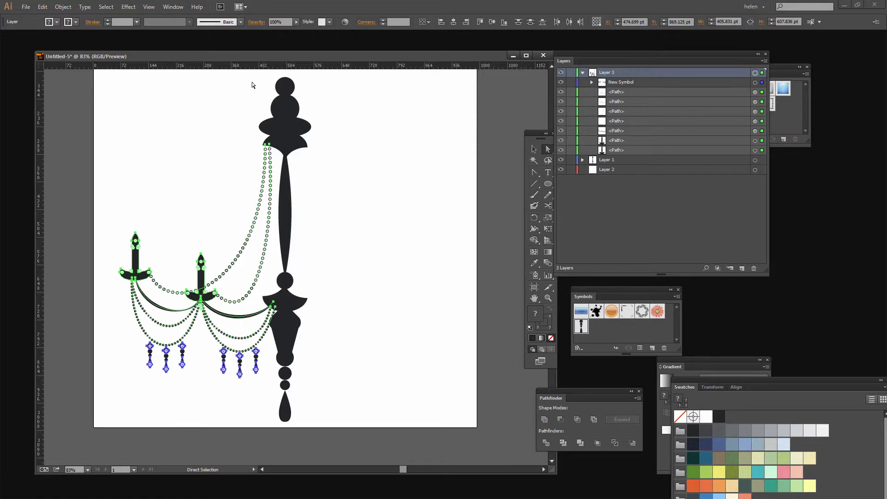
click(63, 7)
mouse_move(74, 18)
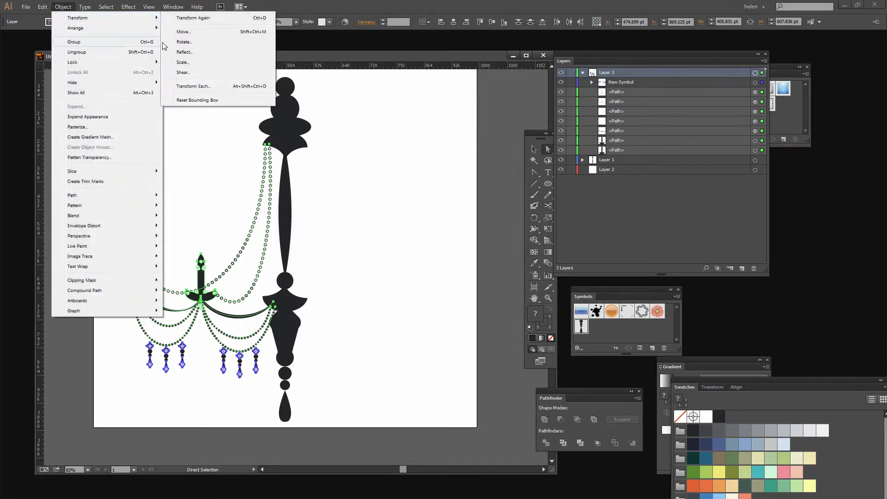
click(184, 52)
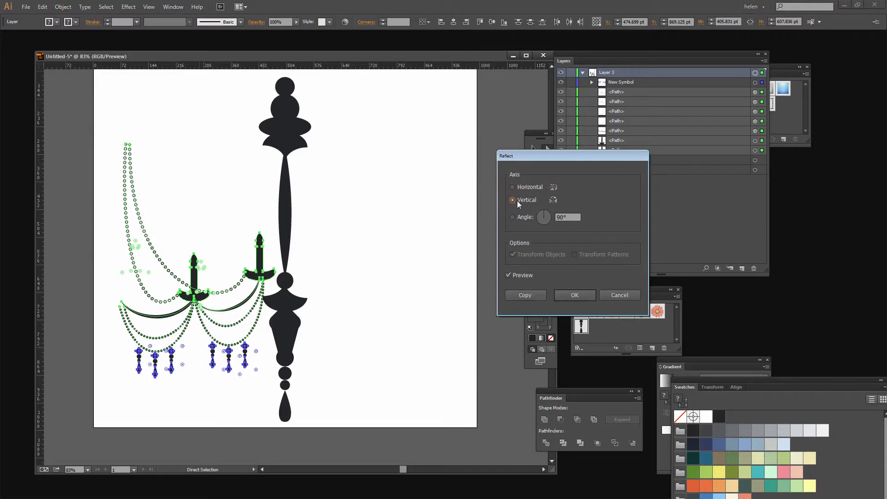
click(524, 295)
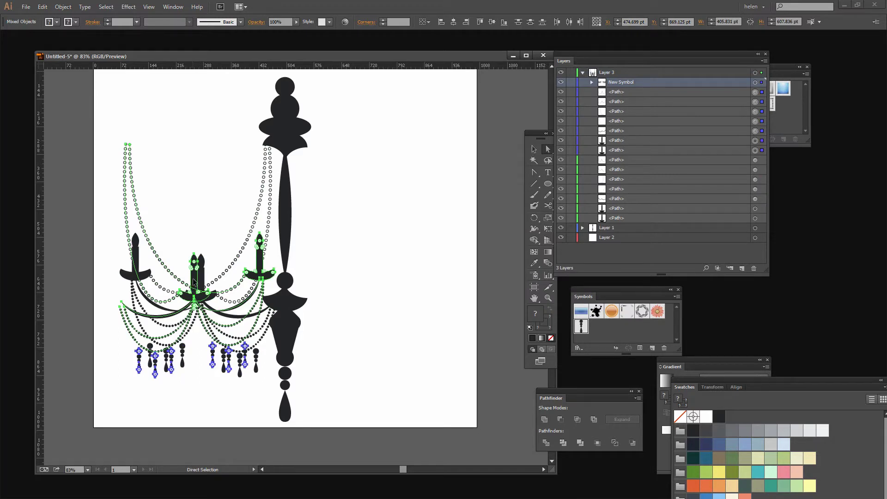
Move the reflected copy horizontally by about 456 pt to the opposite side of the central column.
click(534, 151)
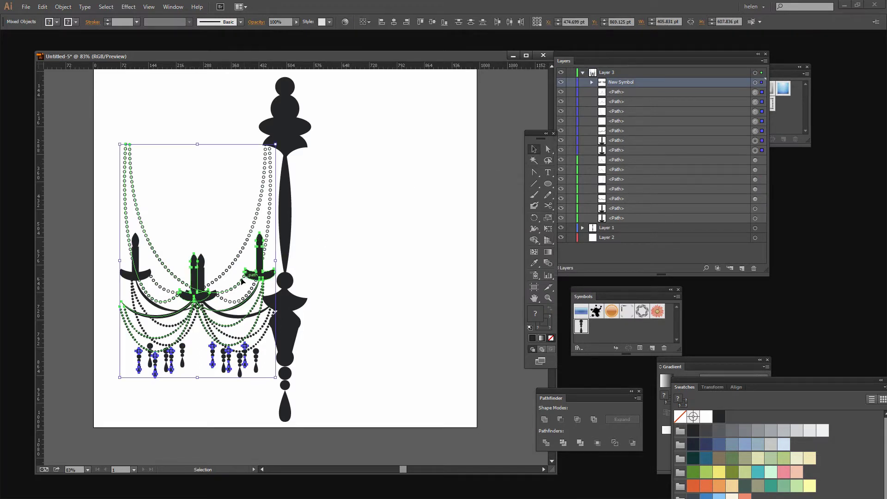
drag(199, 281, 374, 285)
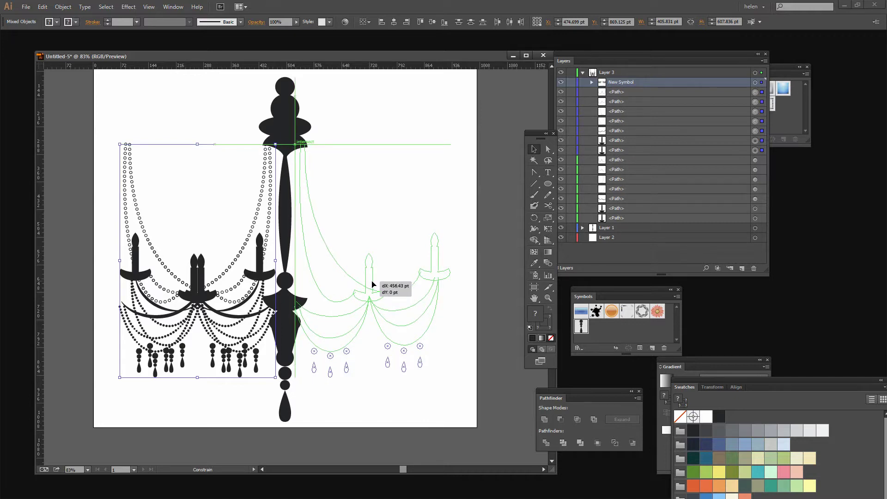
mouse_move(373, 284)
mouse_down()
mouse_move(370, 233)
mouse_move(374, 278)
mouse_up()
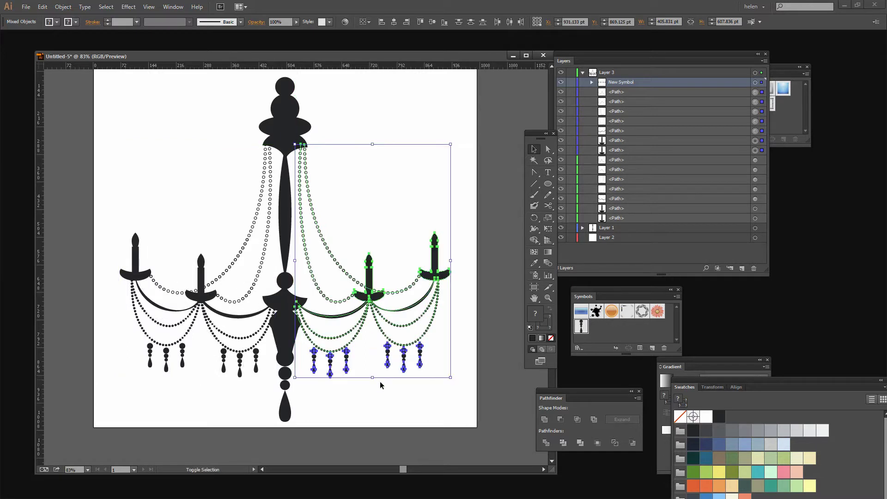
click(375, 409)
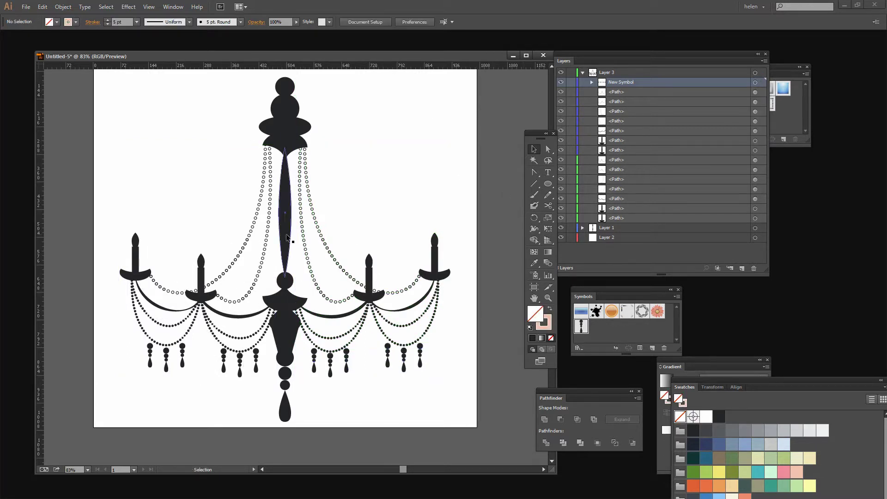
Run the "download rectangle artboard size" script and move the rectangle path it creates from Layer 3 into Layer 2.
click(26, 7)
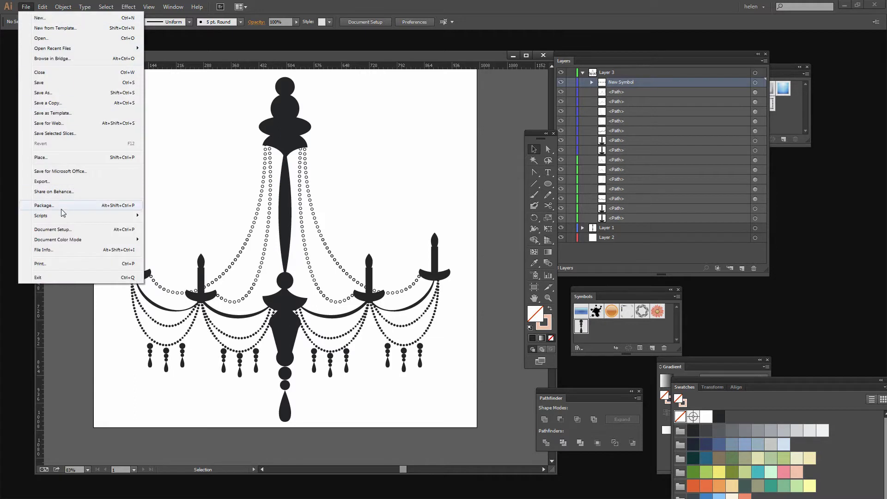
mouse_move(64, 215)
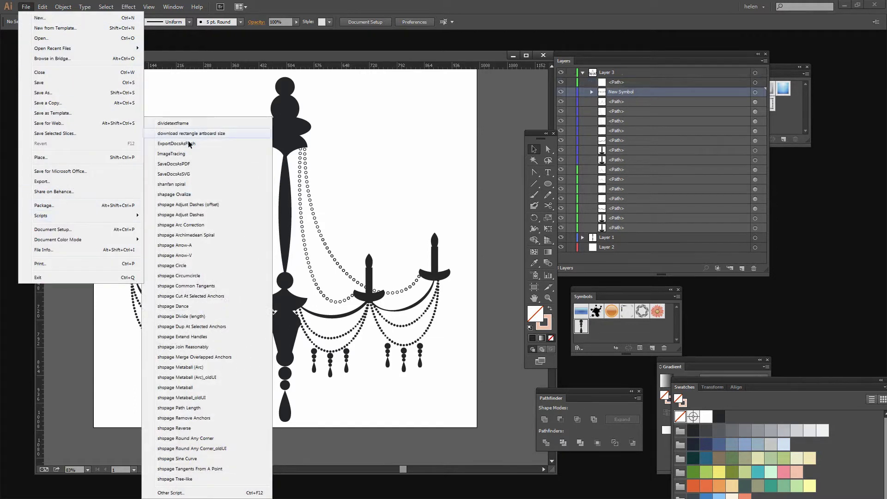
key(Escape)
key(Escape)
click(621, 83)
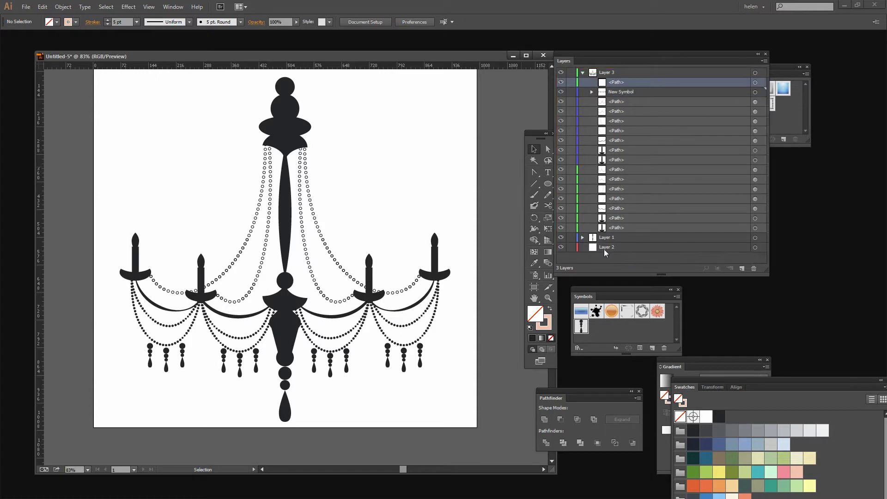
click(591, 248)
click(623, 83)
drag(622, 83, 594, 251)
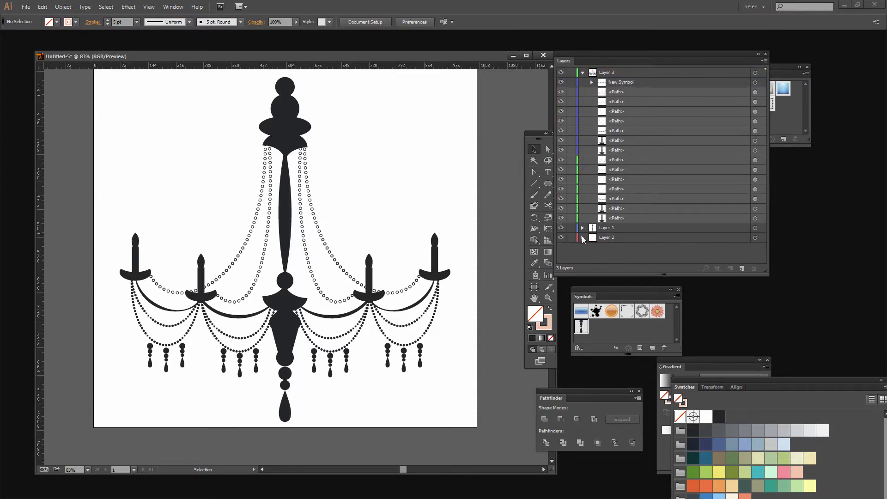
Fill the artboard-sized rectangle in Layer 2 with a pale blue swatch and lock Layer 2.
click(582, 238)
click(612, 247)
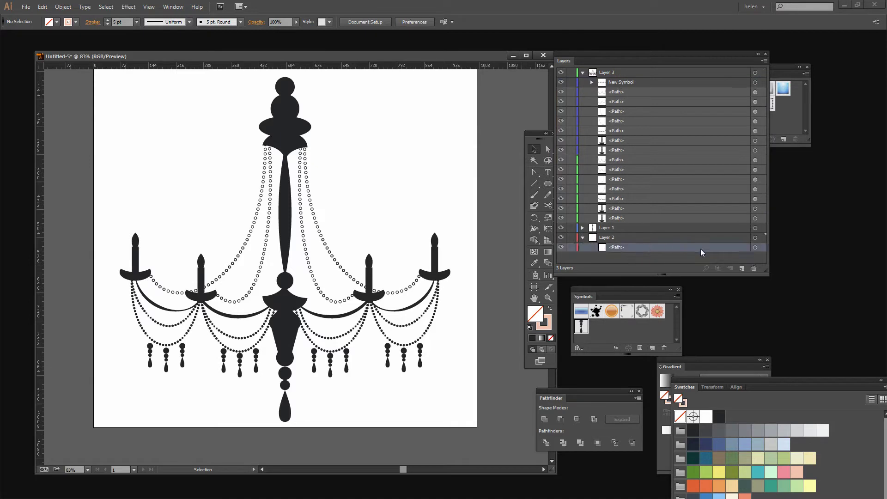
click(754, 247)
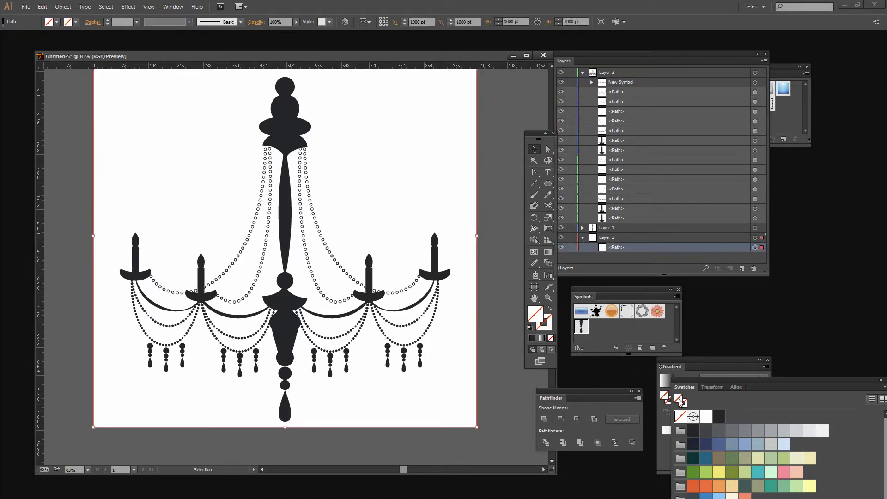
click(785, 445)
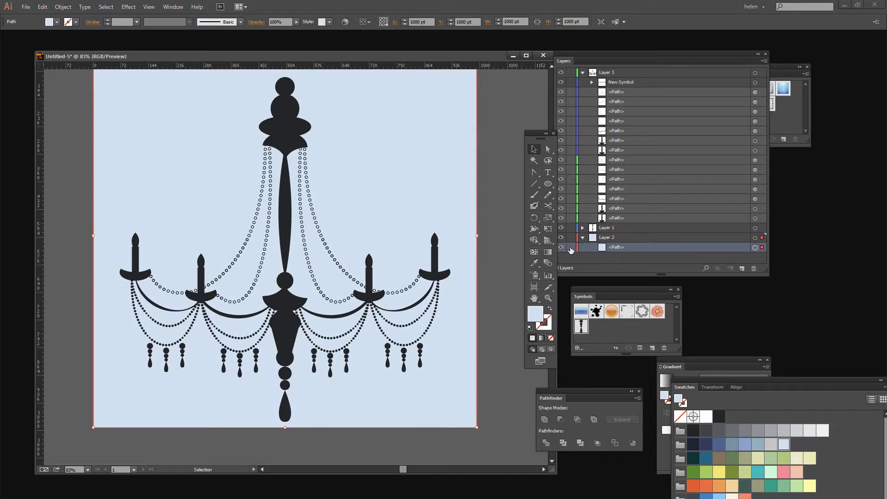
click(571, 237)
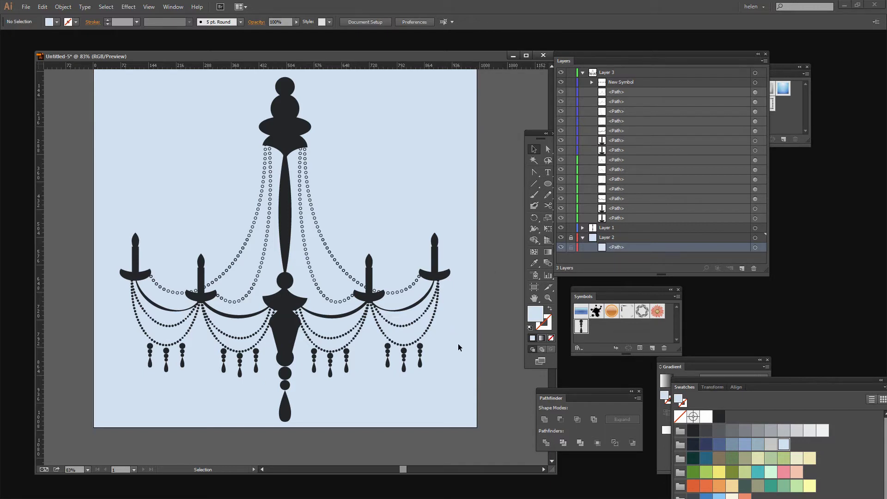
click(561, 228)
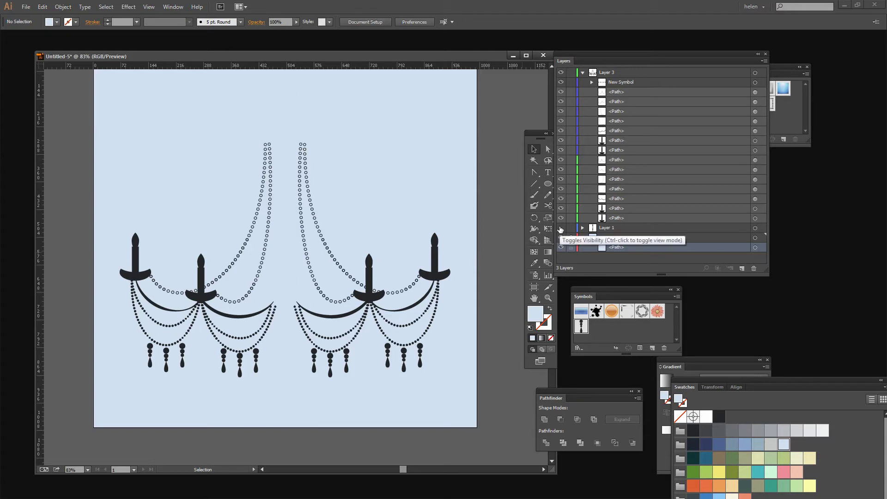
click(561, 229)
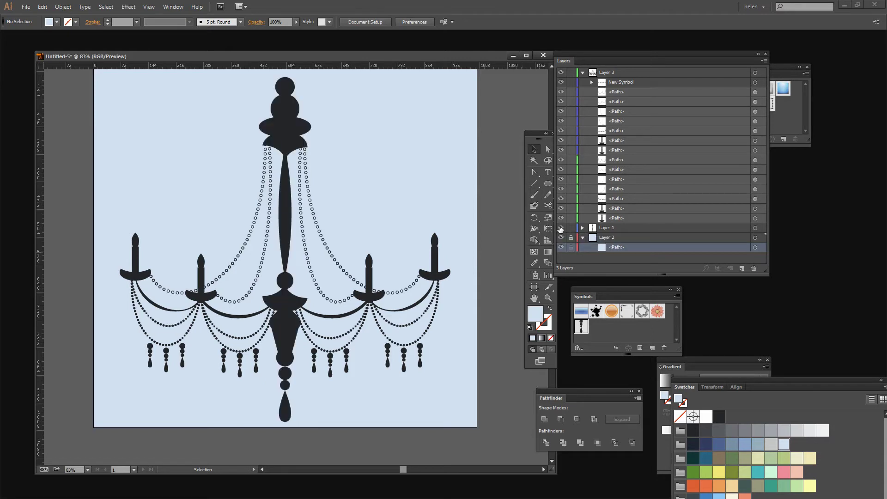